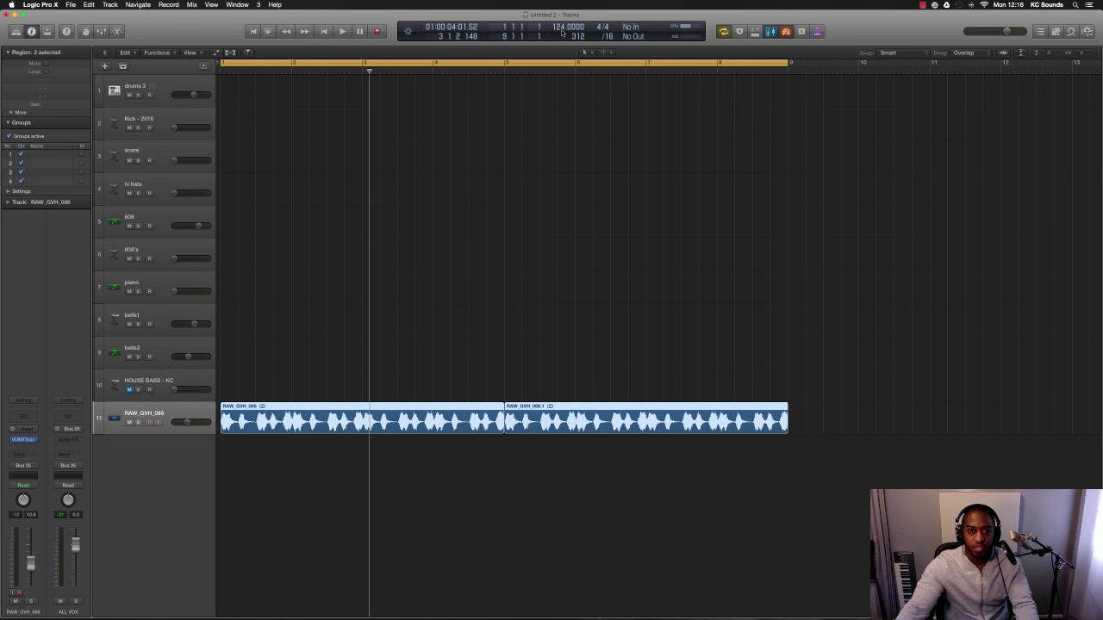
Step: Record a drum pattern on the drums 3 track across the eight-bar cycle along with the RAW_GVH_086 loop
key("super+Down")
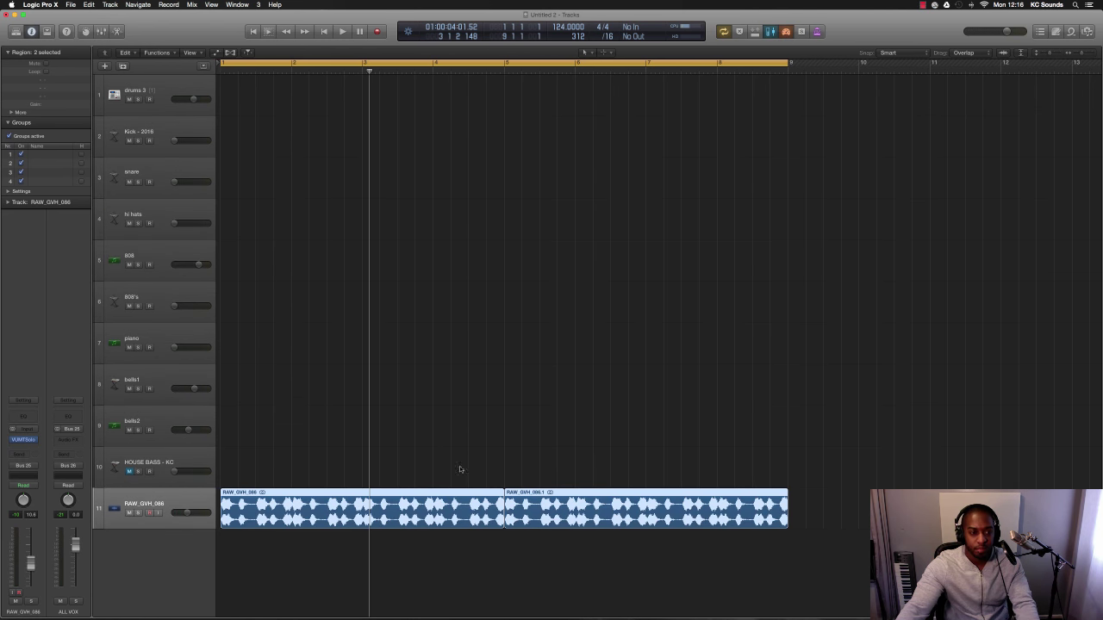
left_click(156, 90)
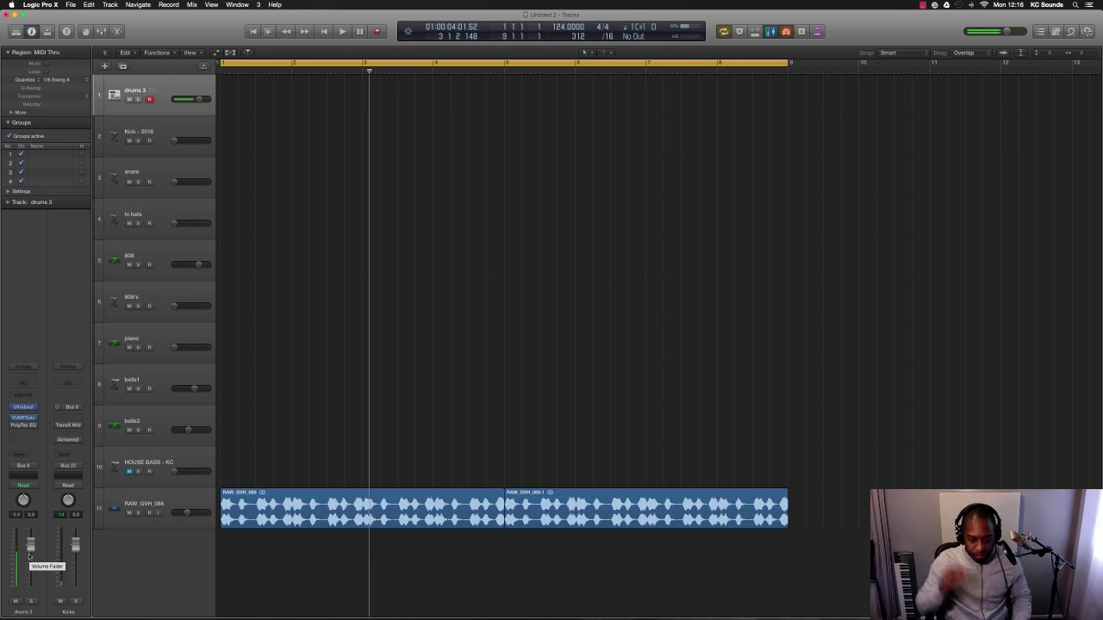
key("Return")
key("space")
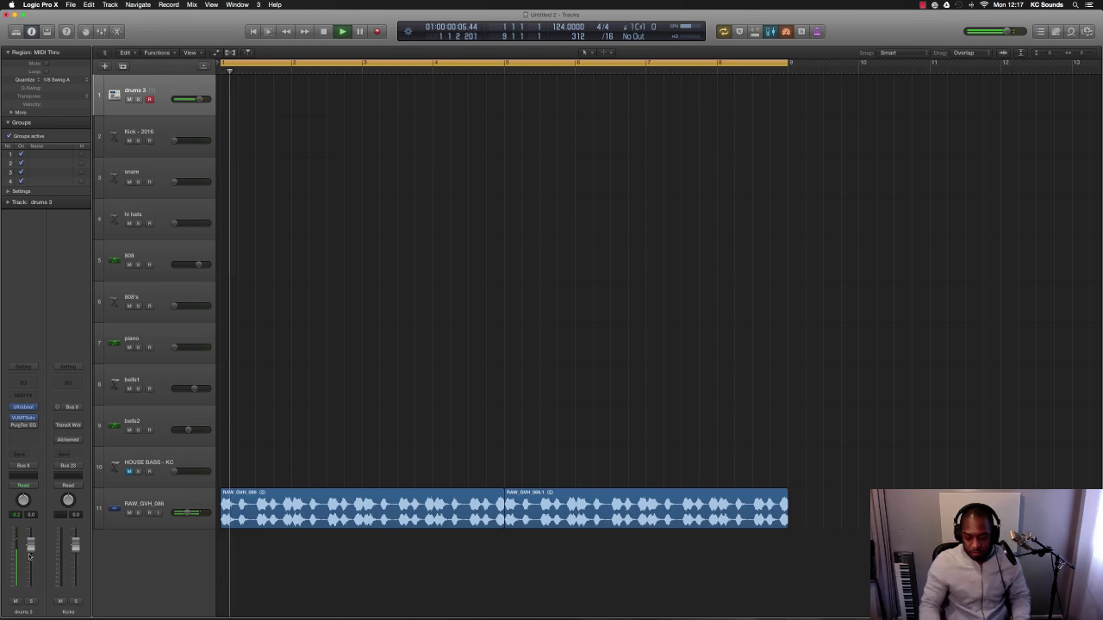
key("space")
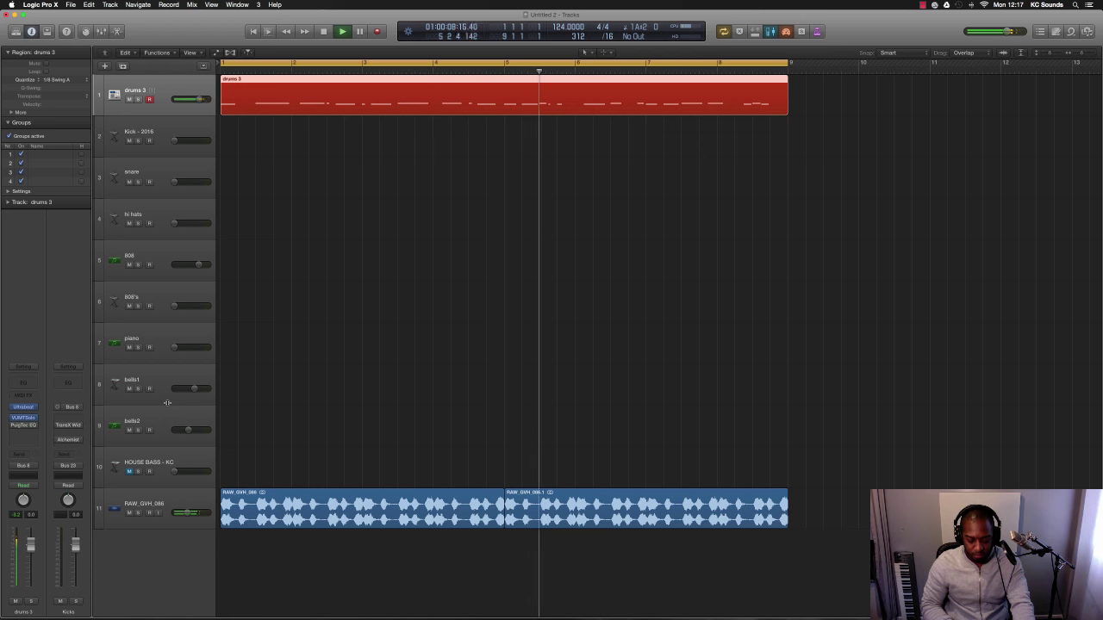
key("space")
Step: Adjust the VUMTSolo level knob on the RAW_GVH_086 track and rebalance the track's volume during playback
left_click(189, 514)
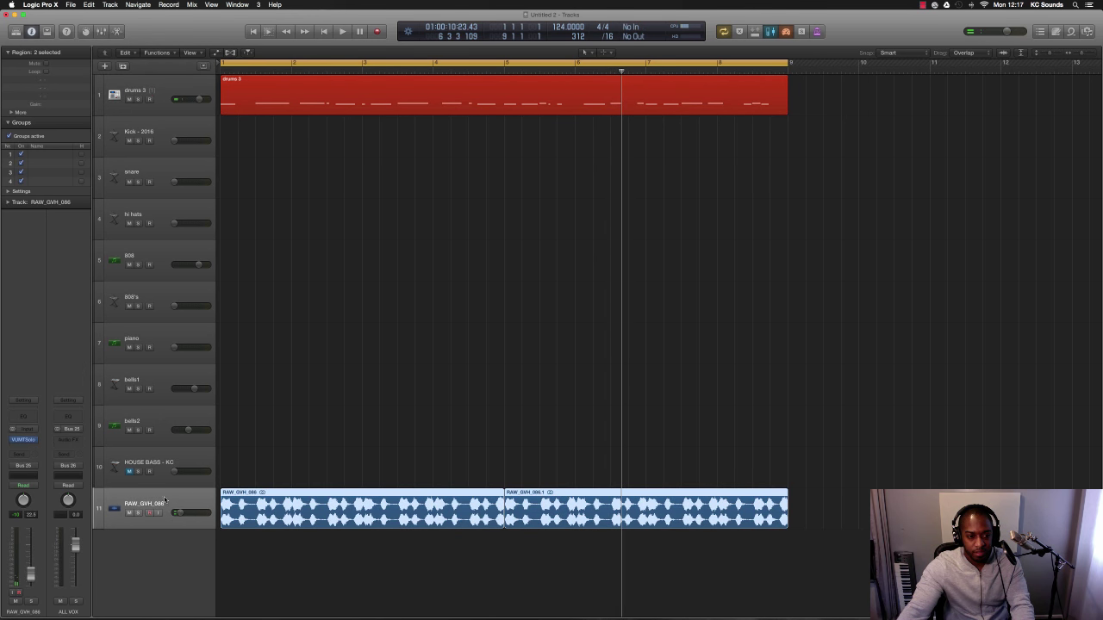
left_click(25, 440)
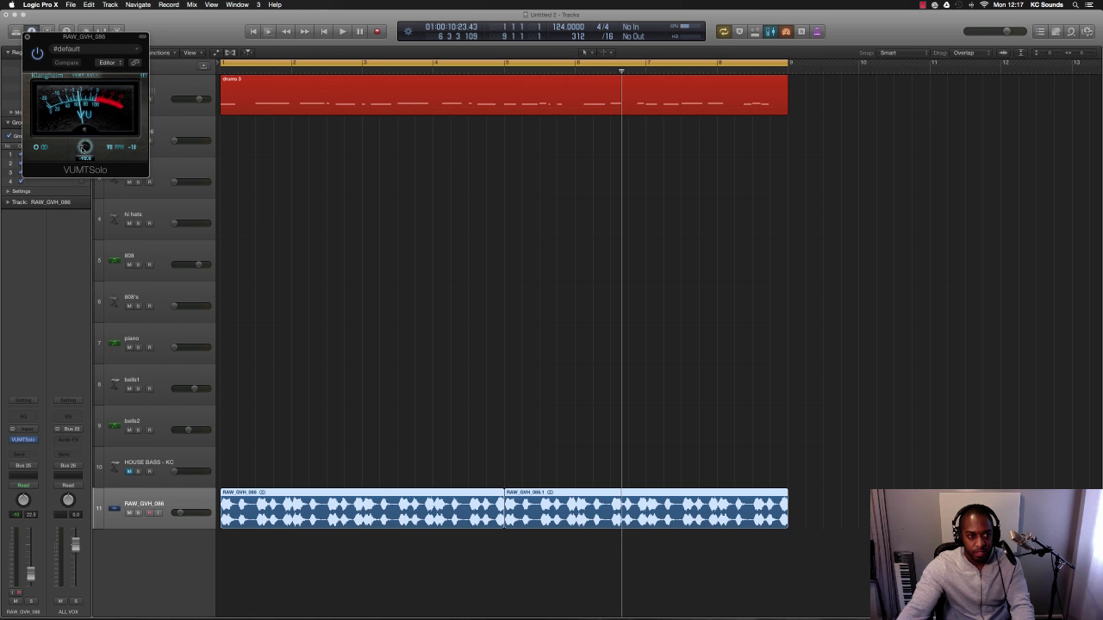
key("space")
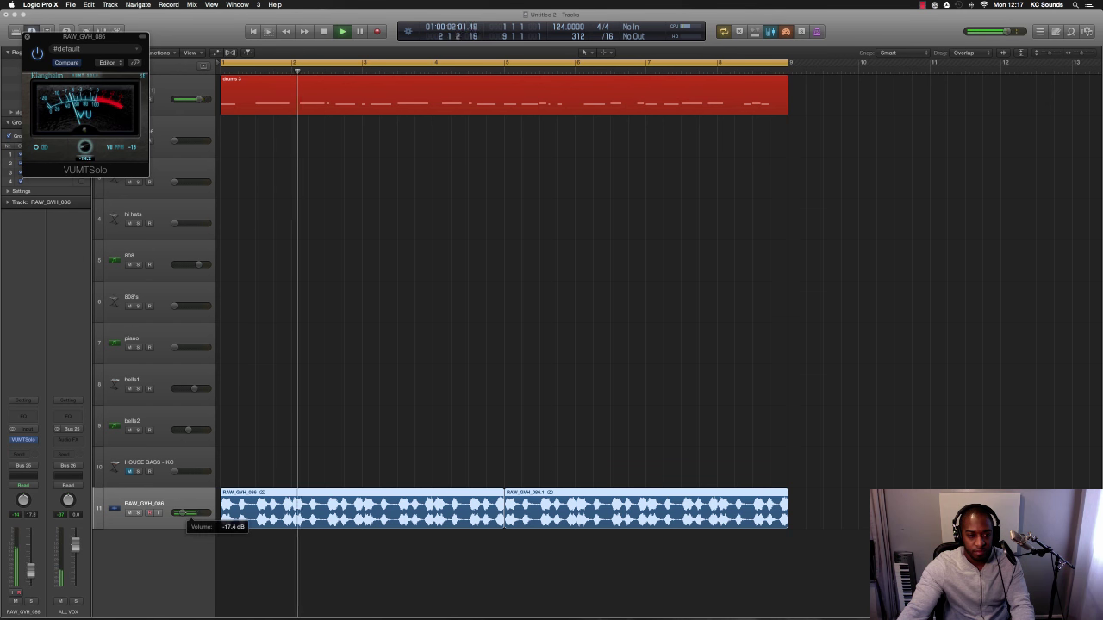
left_click(86, 159)
key("Return")
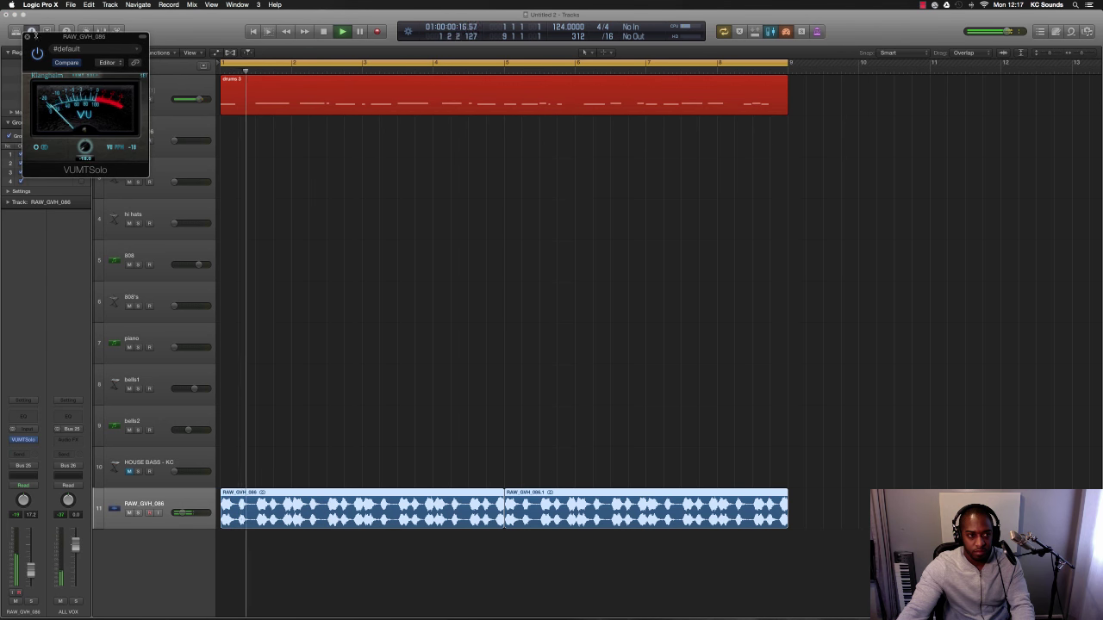
key("super+w")
left_click_drag(179, 515, 183, 510)
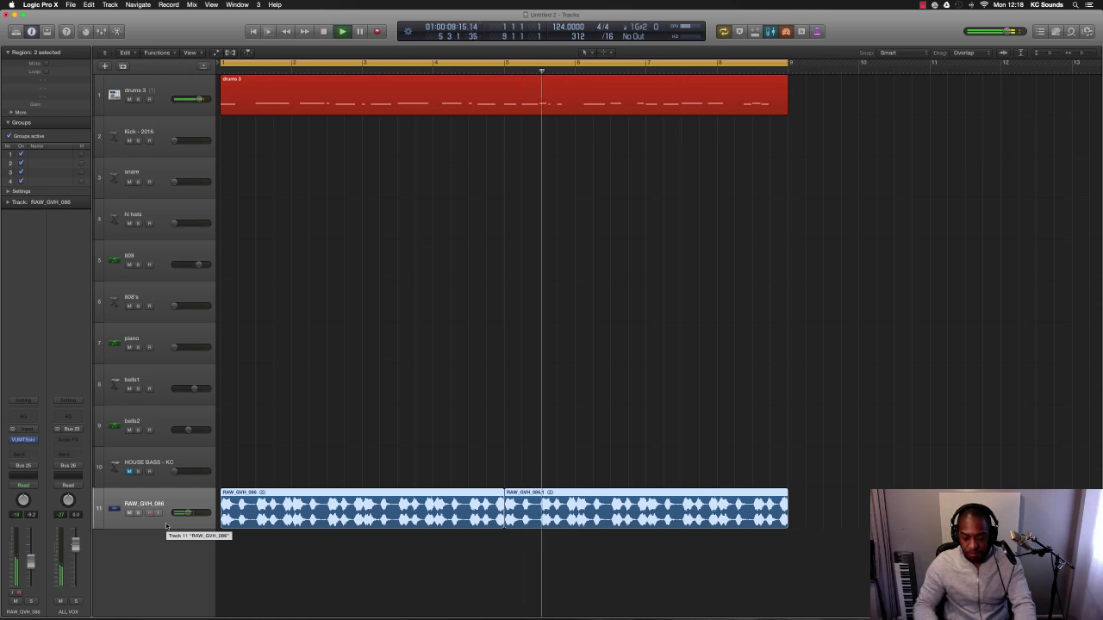
Step: Overdub a hi-hat pattern into the drums 3 region across all eight bars
left_click(174, 86)
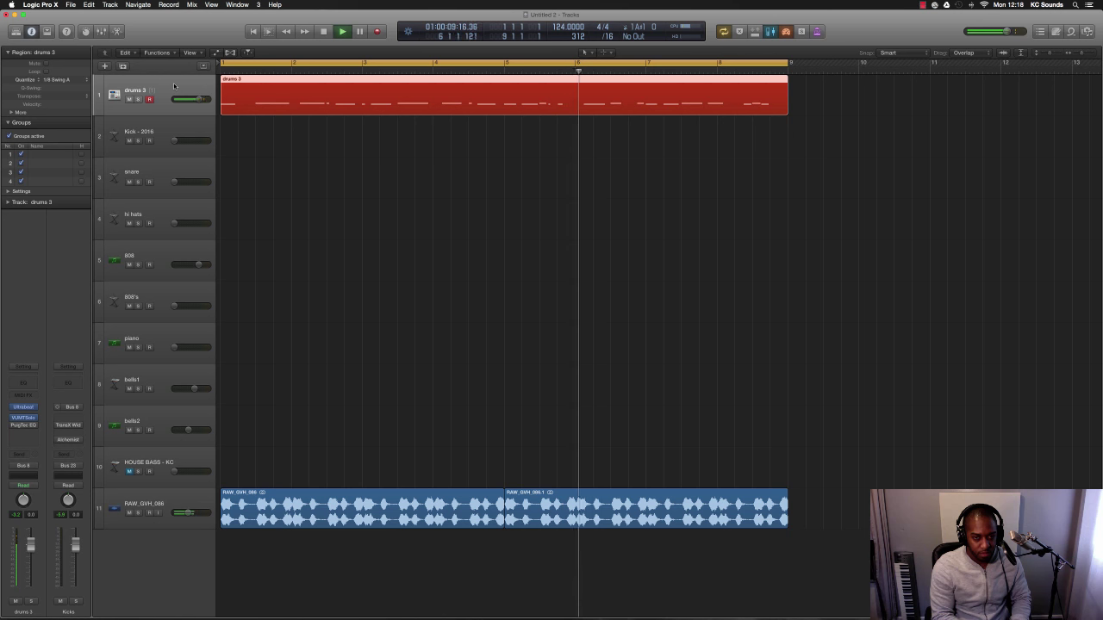
key("space")
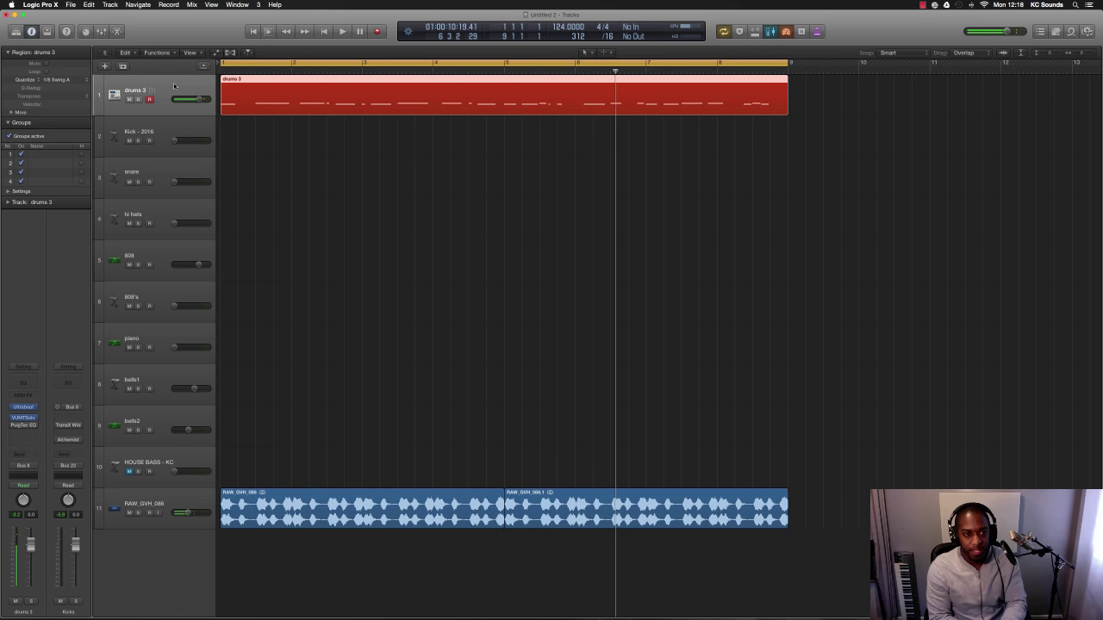
key("space")
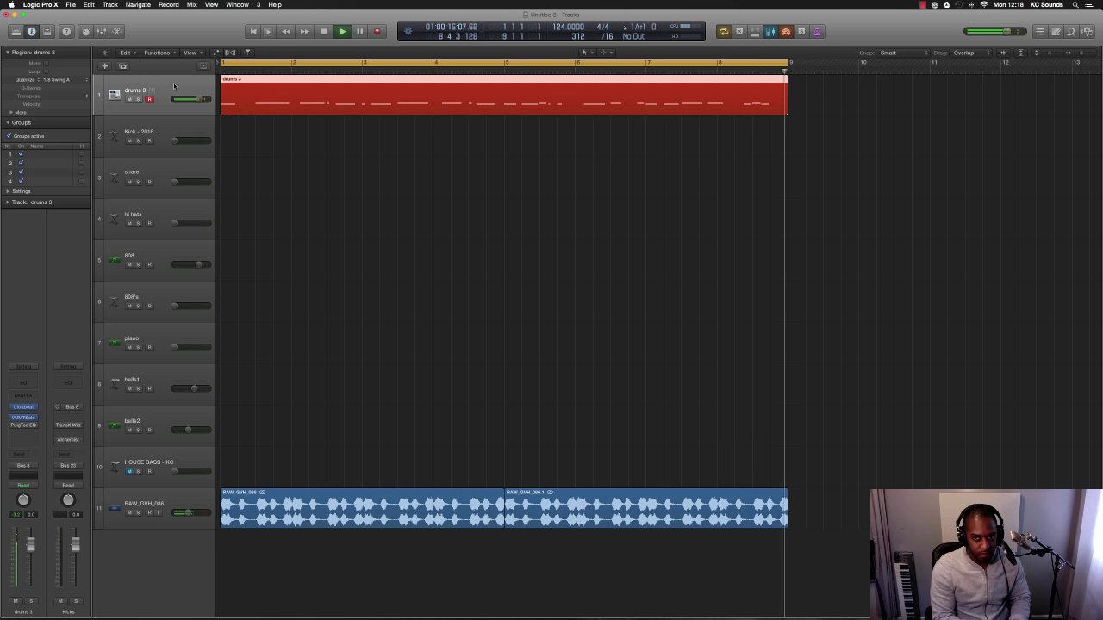
key("space")
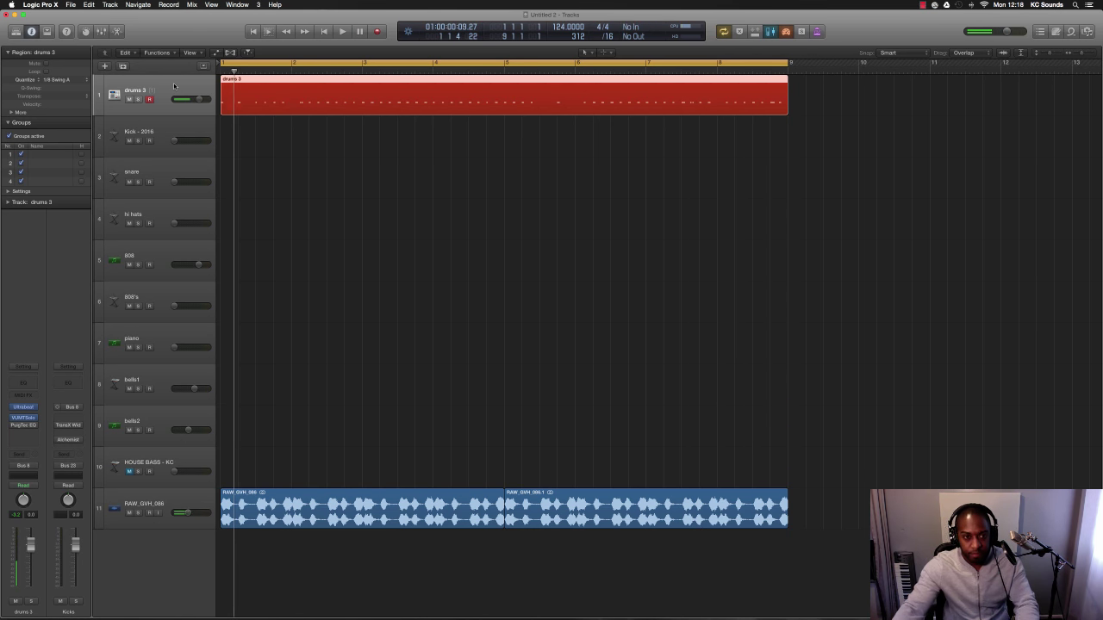
key("space")
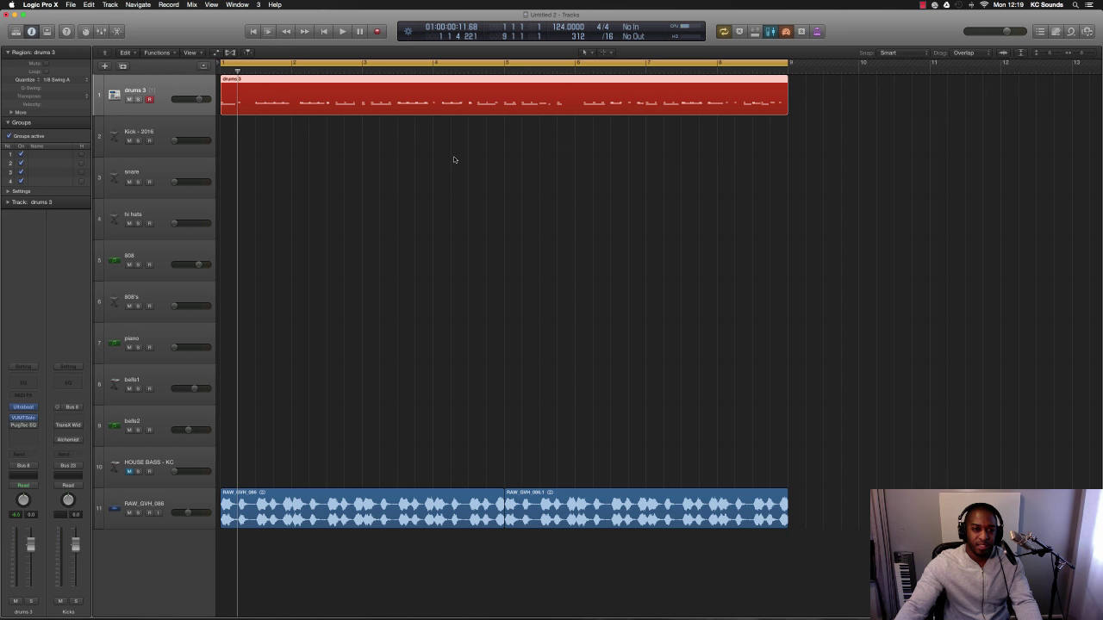
Step: Open the drums 3 region in the Piano Roll with its notes fitted for editing
key("super+Down")
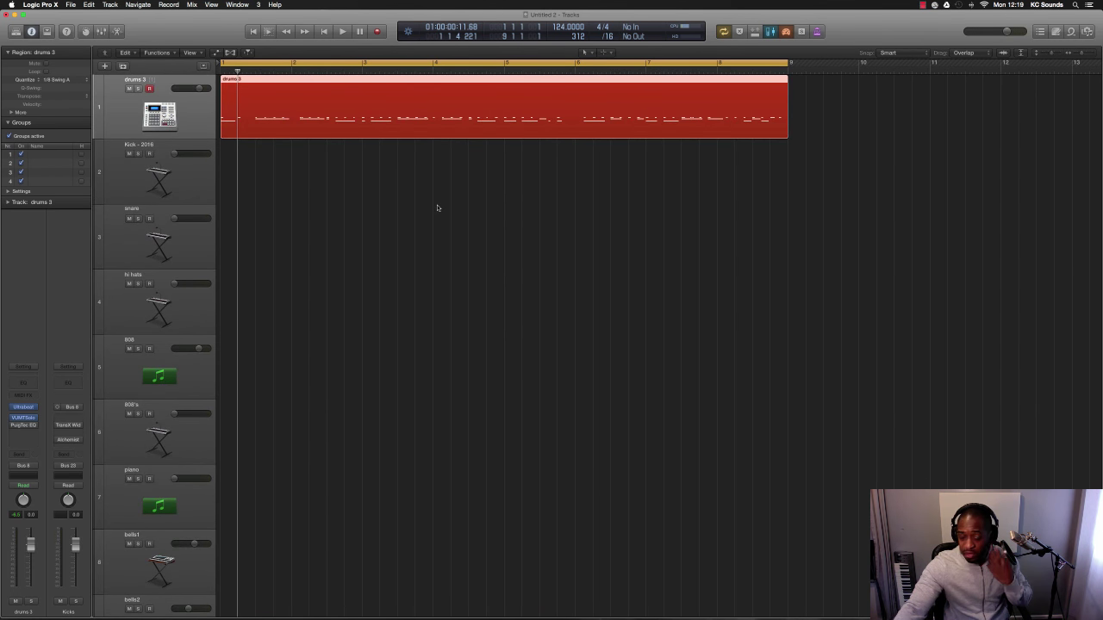
left_click(763, 177)
left_click(665, 126)
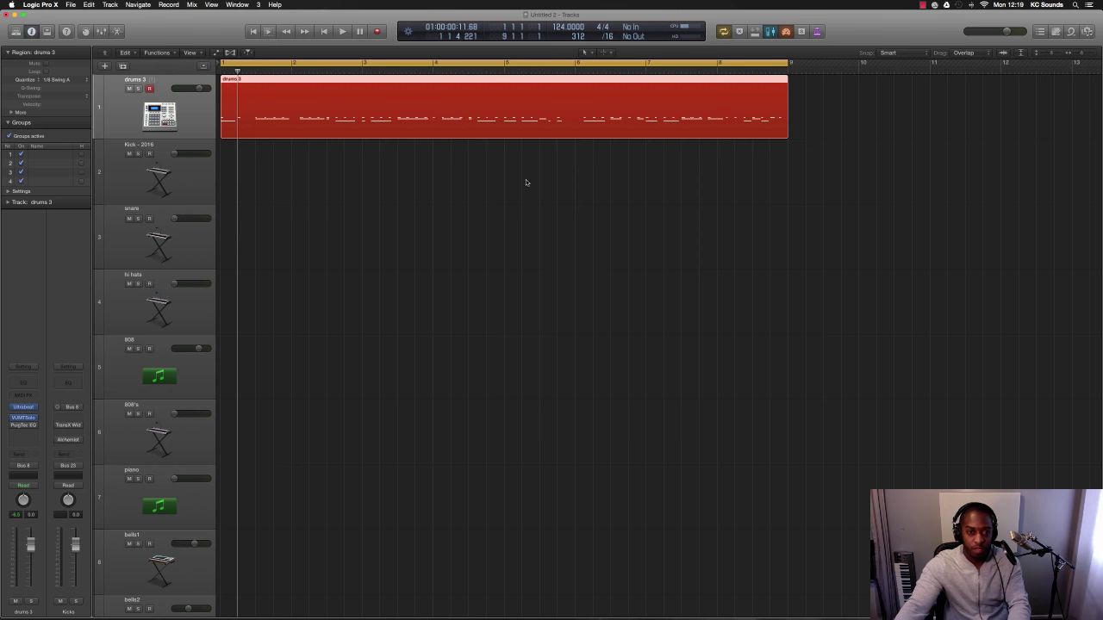
key("p")
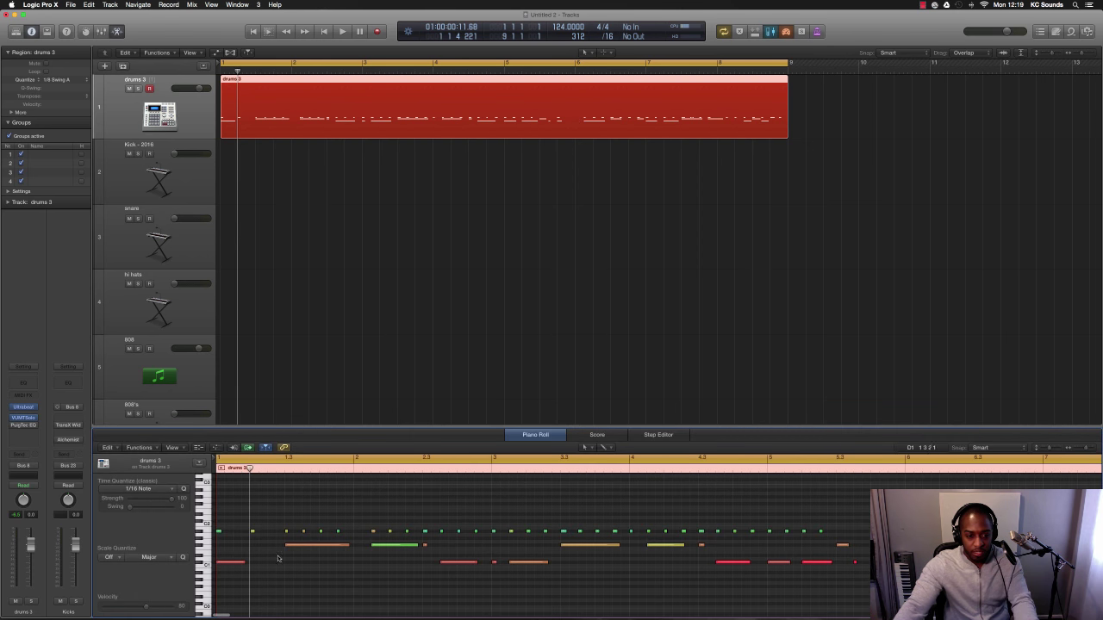
key("super+Left")
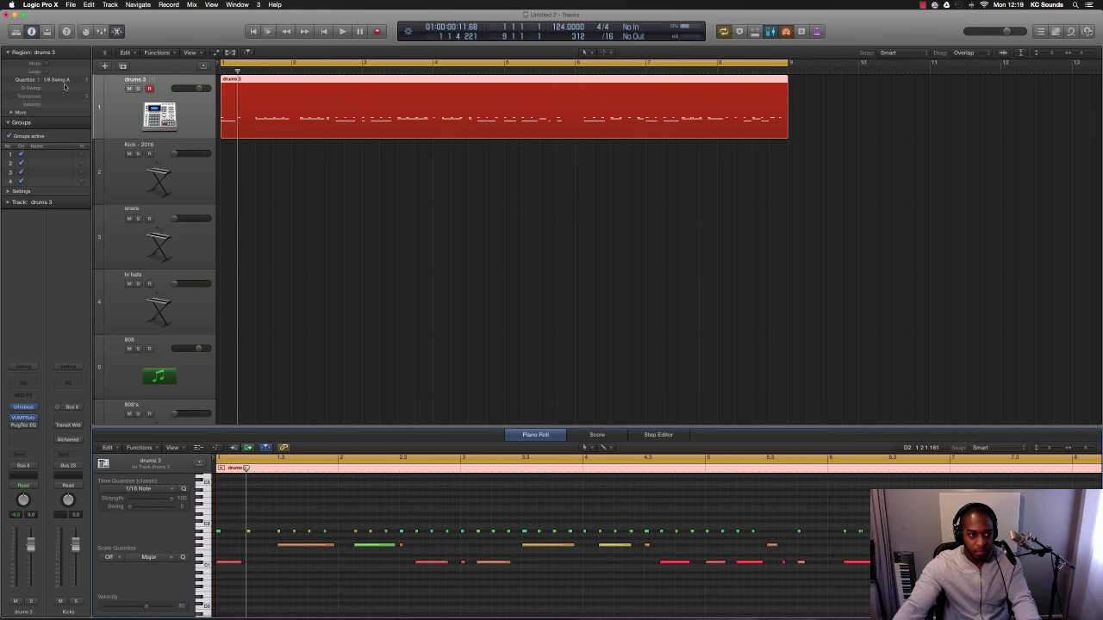
Step: Try quantizing the drums 3 region to 1/16 Swing A and listen to the result
left_click(62, 80)
left_click(75, 32)
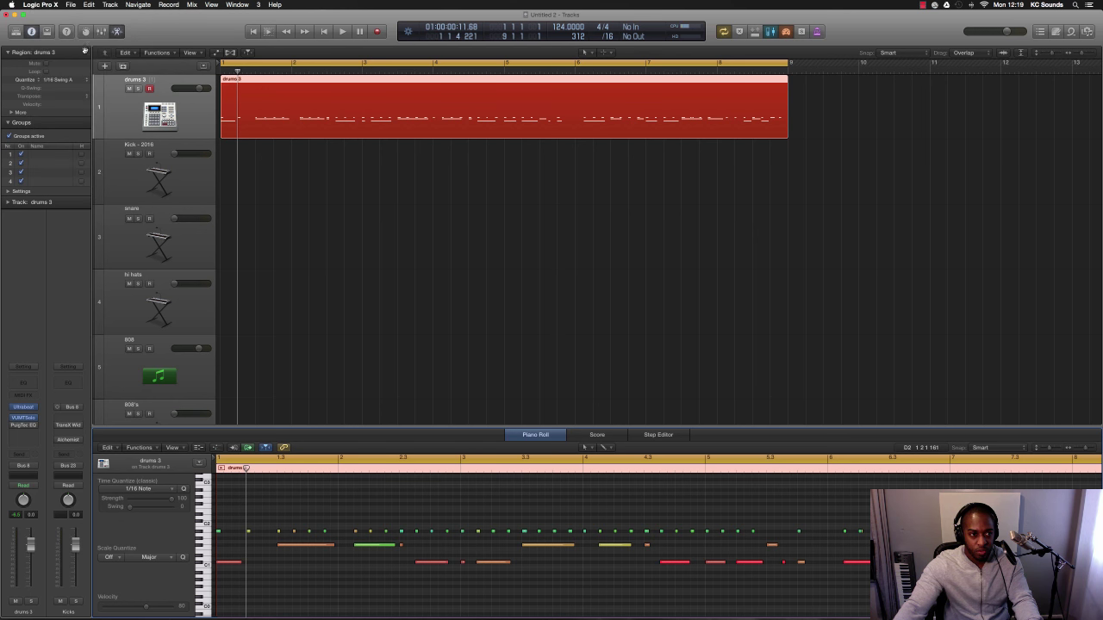
key("space")
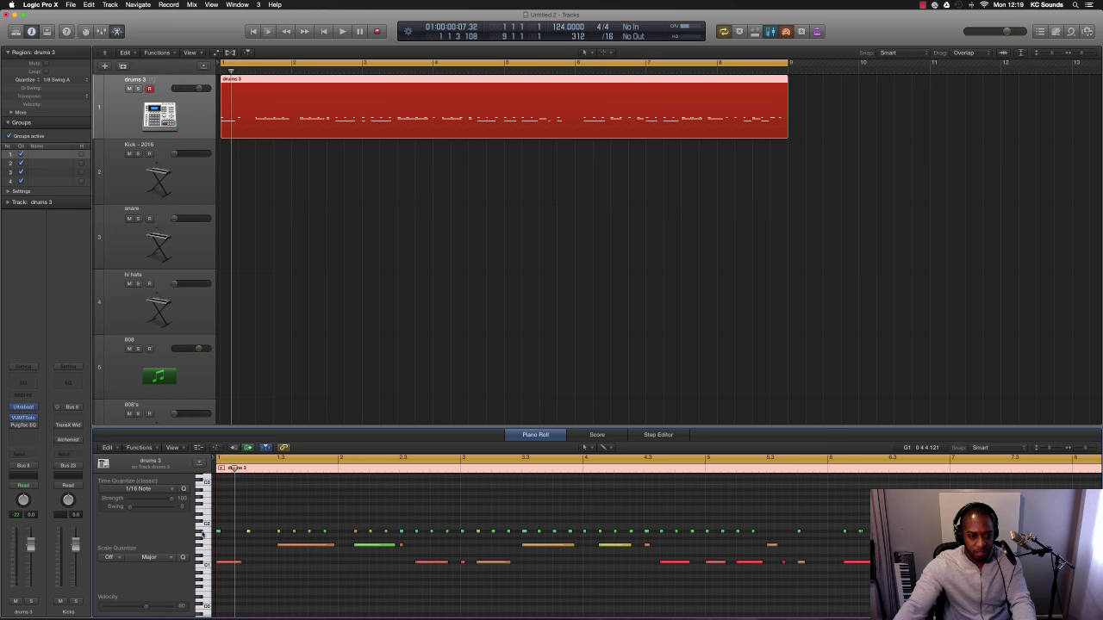
Step: Quantize all the hi-hat notes in the drums 3 region to 1/16 Note and check them by playback
left_click(148, 490)
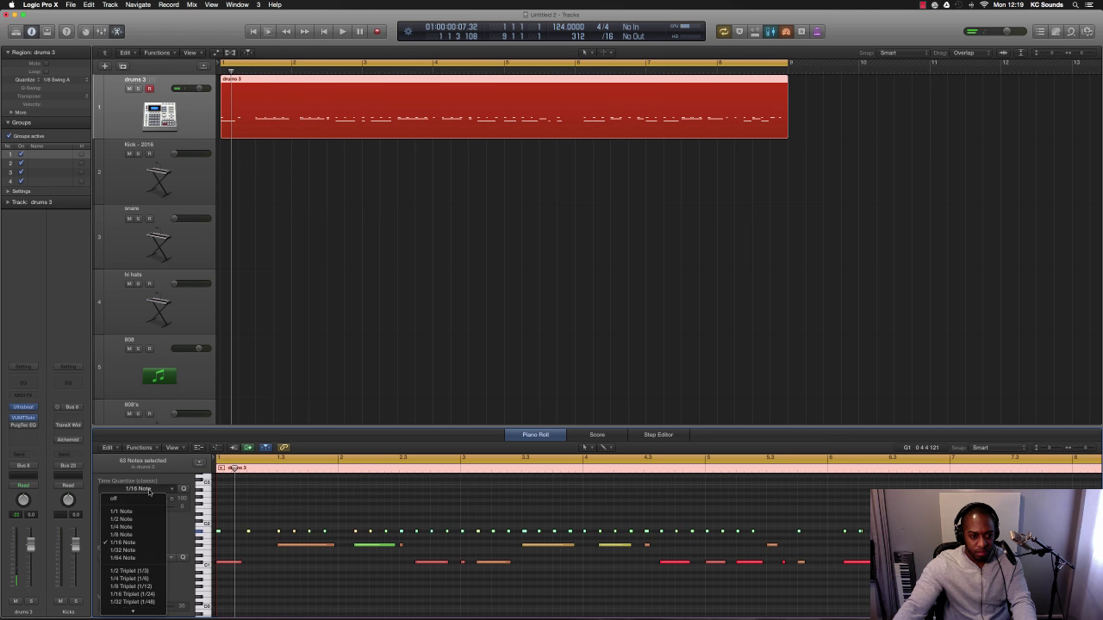
left_click(142, 545)
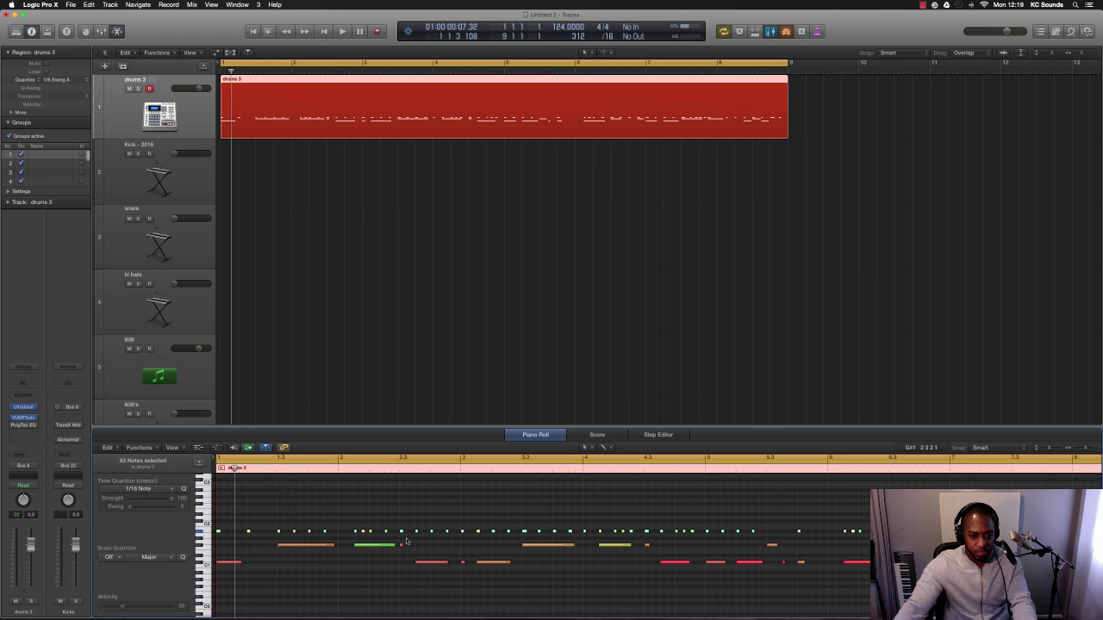
key("space")
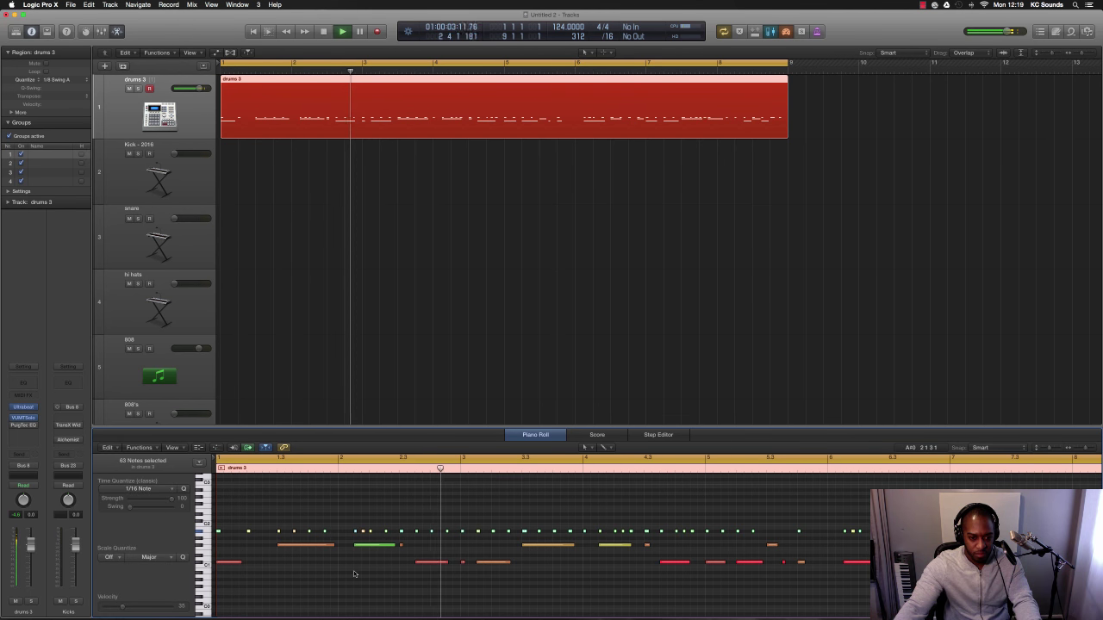
key("space")
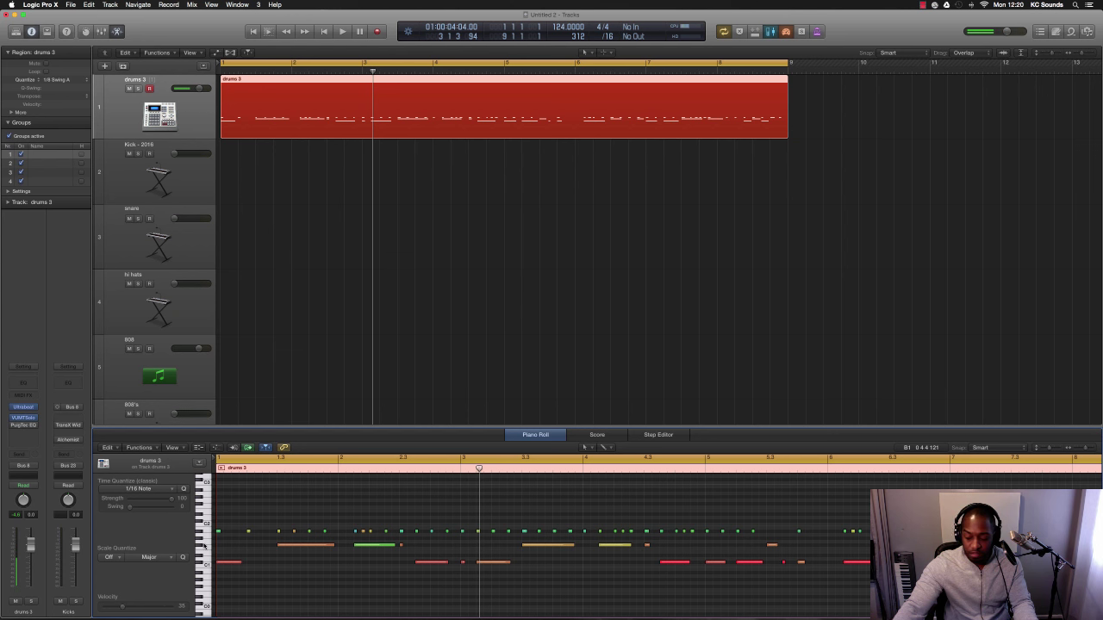
Step: Add a D#2 note at beat 3 of bar 1 in the drums 3 region, lower its velocity and audition it
key("Return")
key("space")
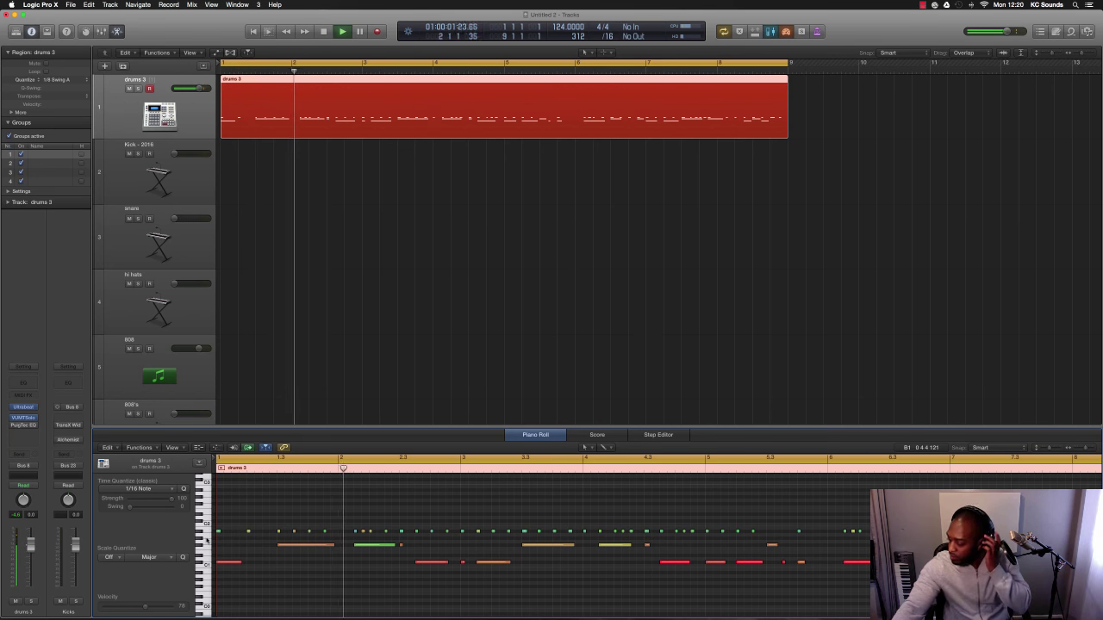
key("space")
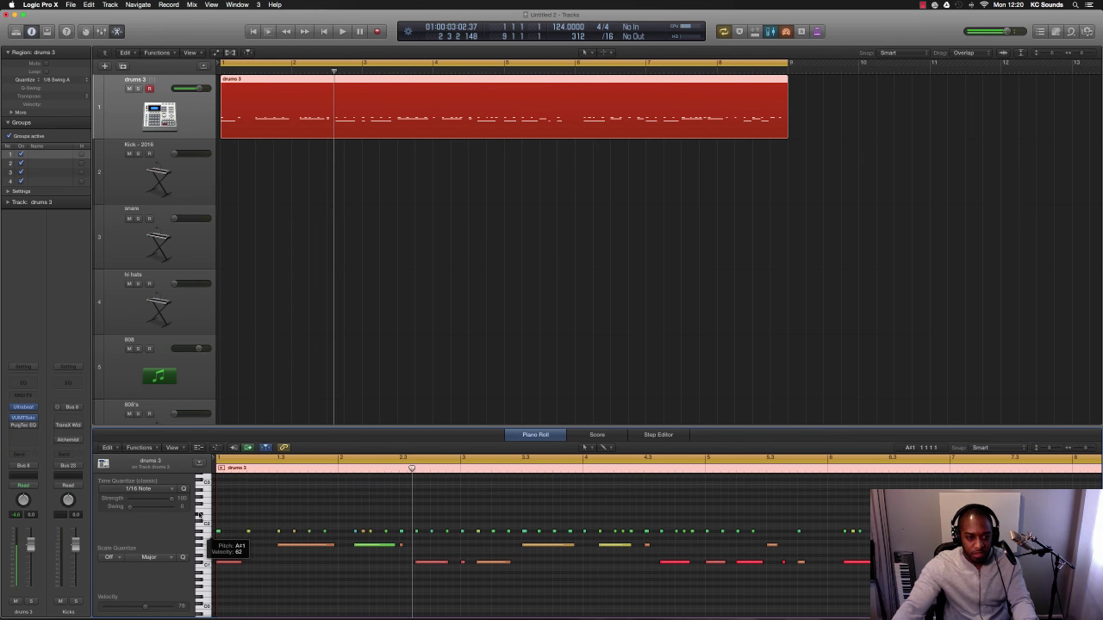
left_click(281, 514)
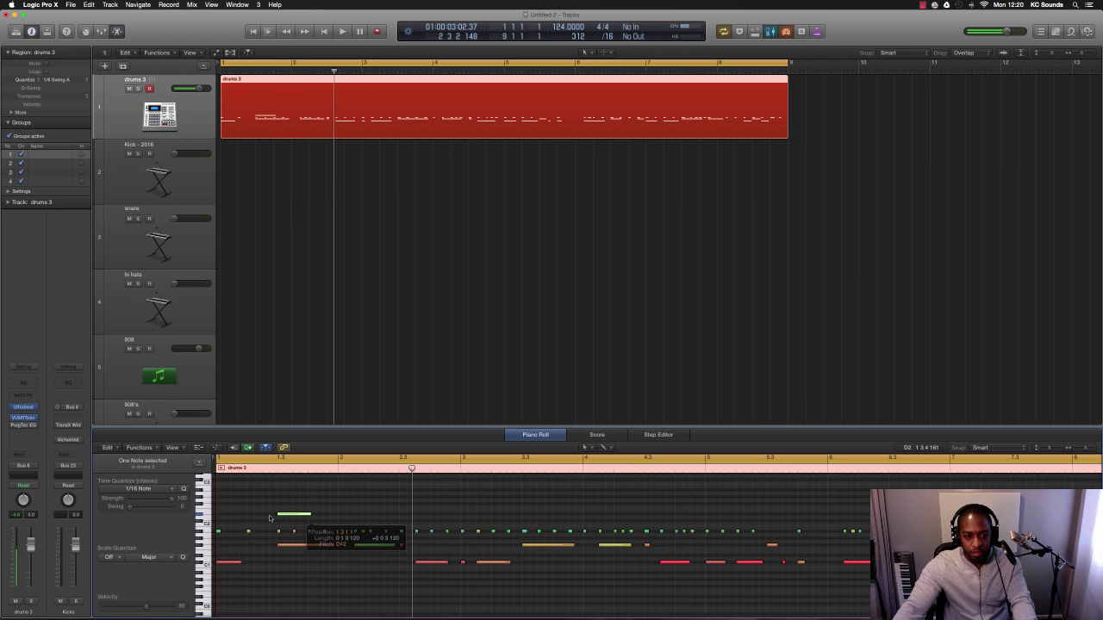
key("Return")
key("space")
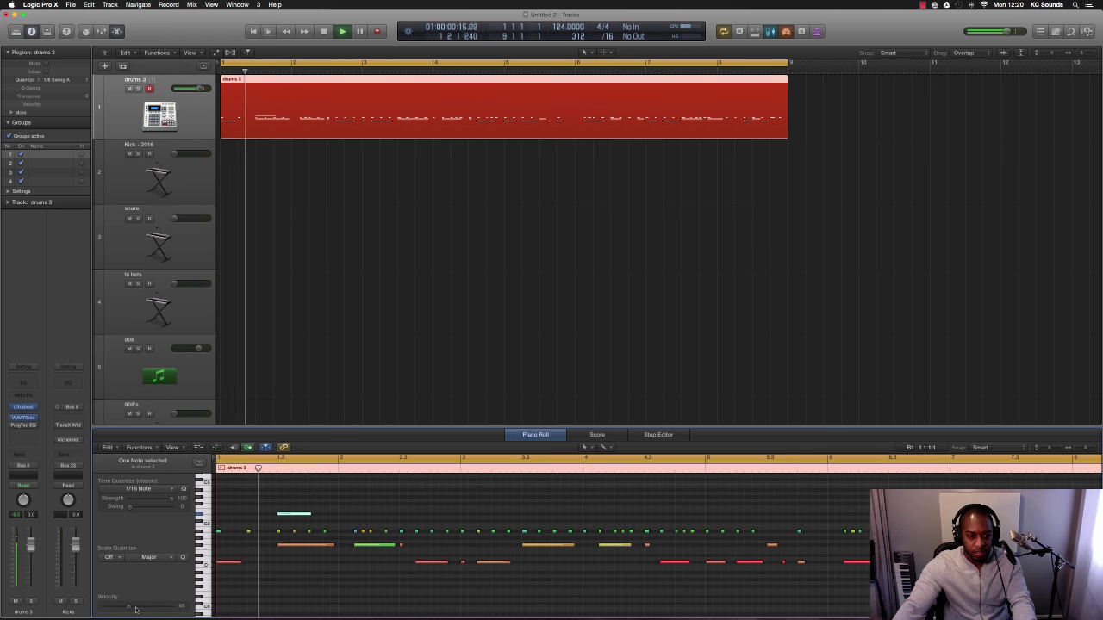
key("space")
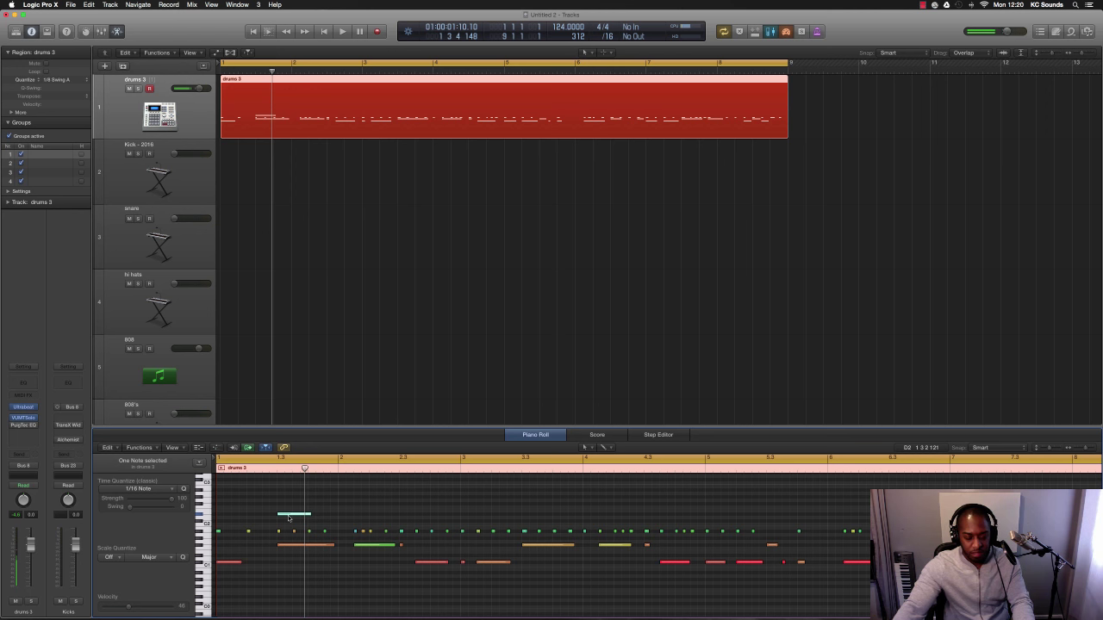
Step: Move the D#2 note to the eighth note just before bar 2, checking its timing by playback
left_click_drag(292, 514, 353, 514)
key("Return")
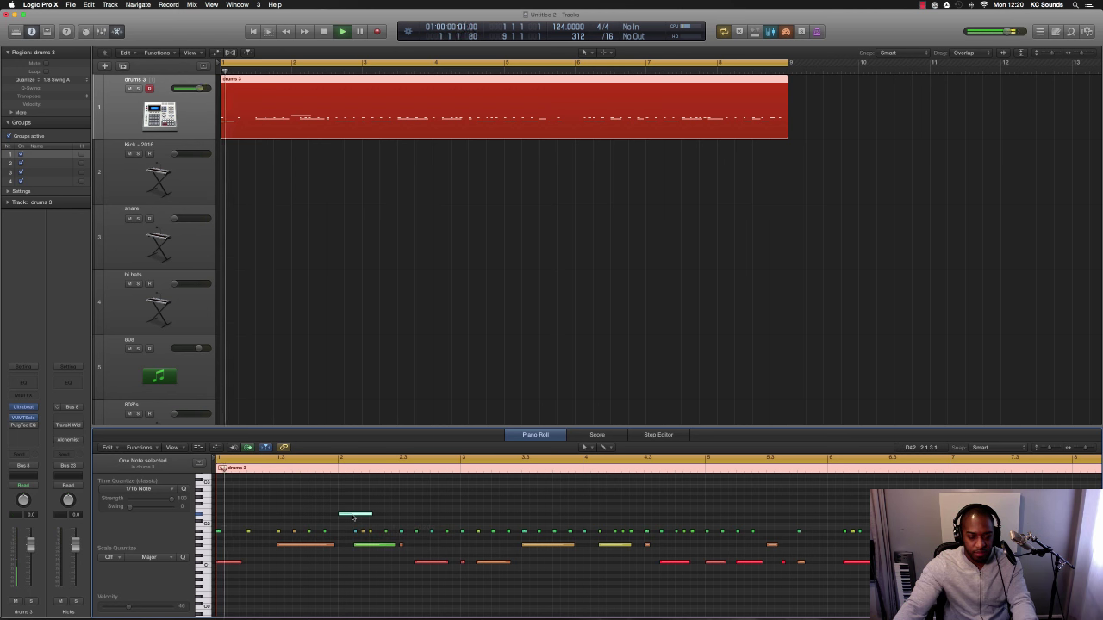
key("space")
key("space")
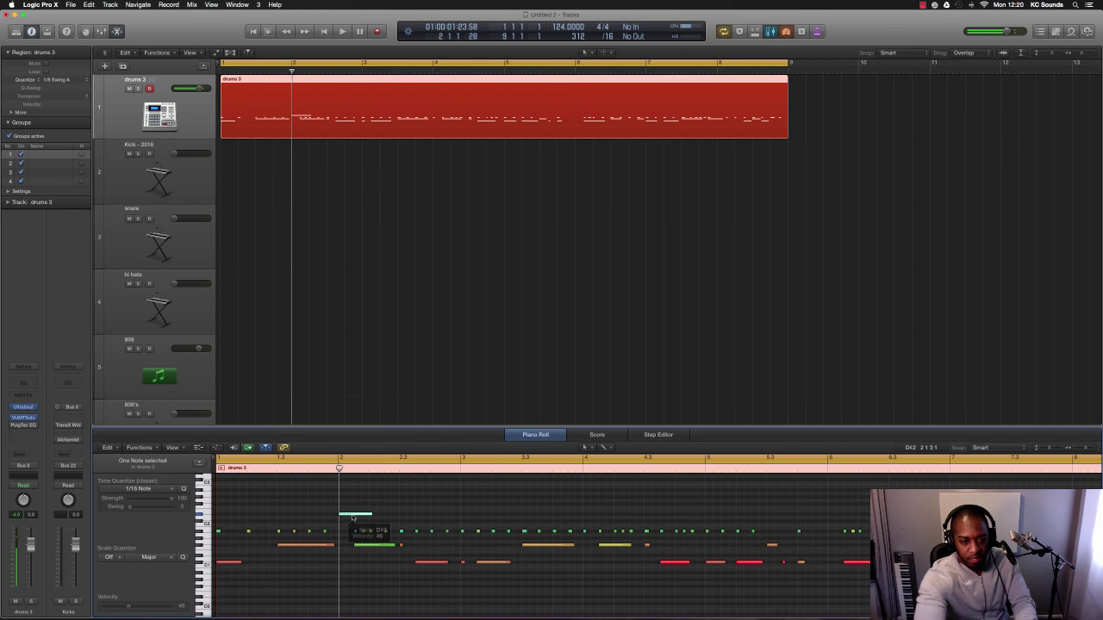
left_click_drag(354, 513, 339, 516)
key("Return")
key("space")
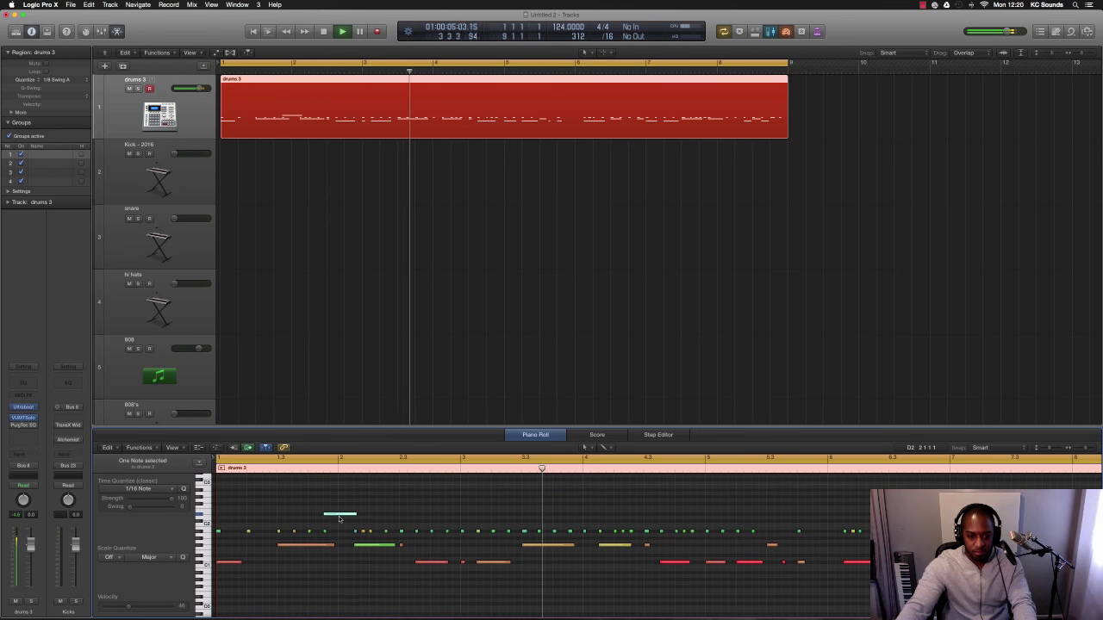
Step: Copy the D#2 note to the eighth note just before bar 4 and play the pattern back
left_click_drag(339, 516, 582, 517)
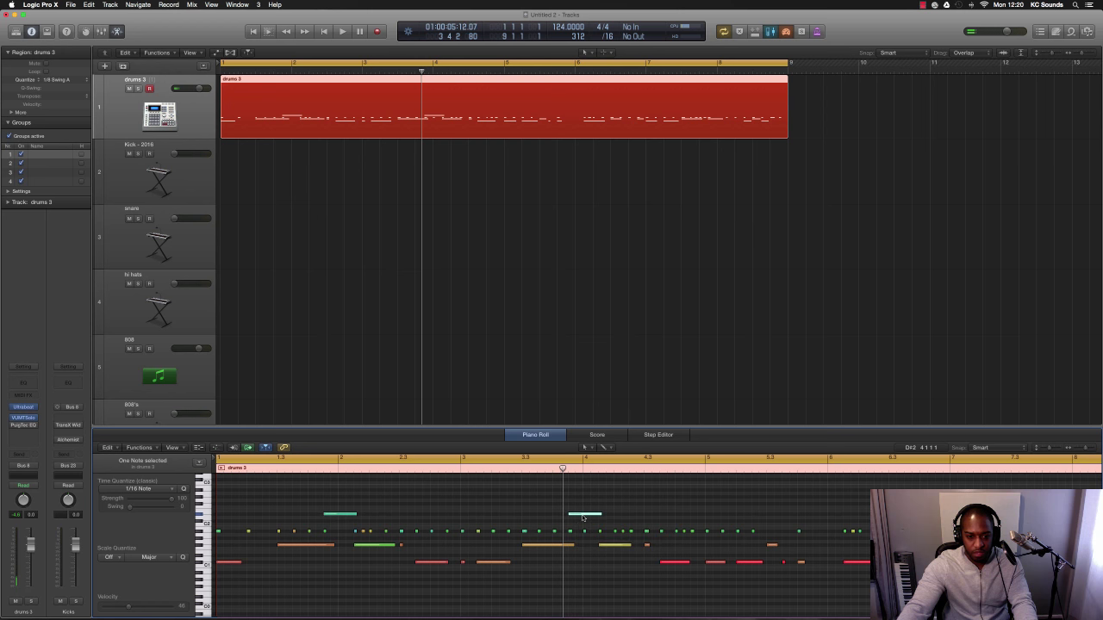
key("z")
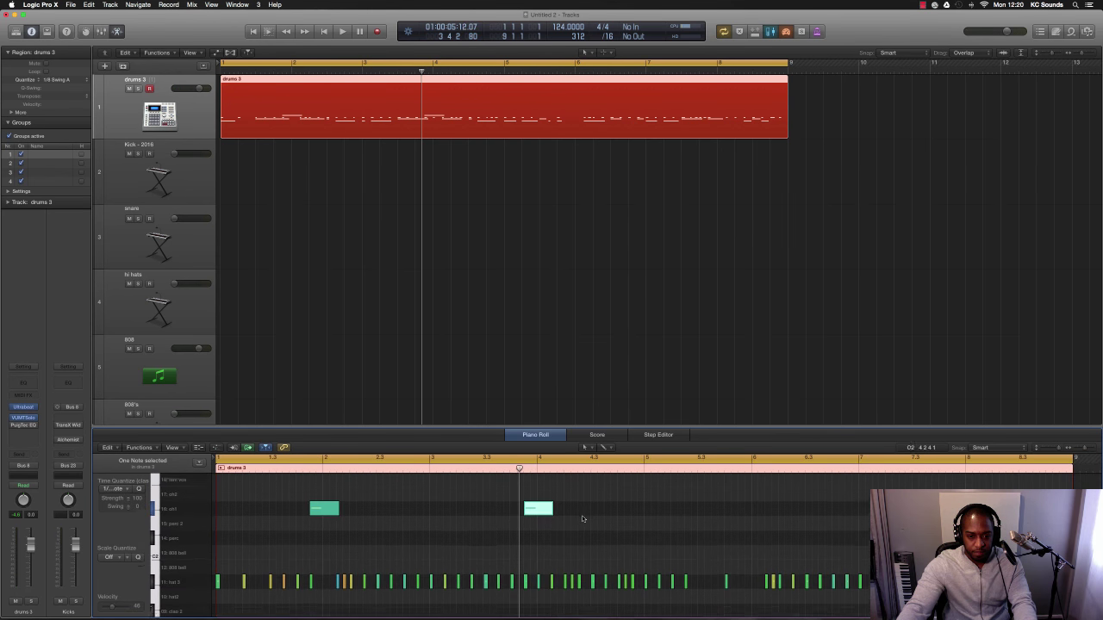
key("space")
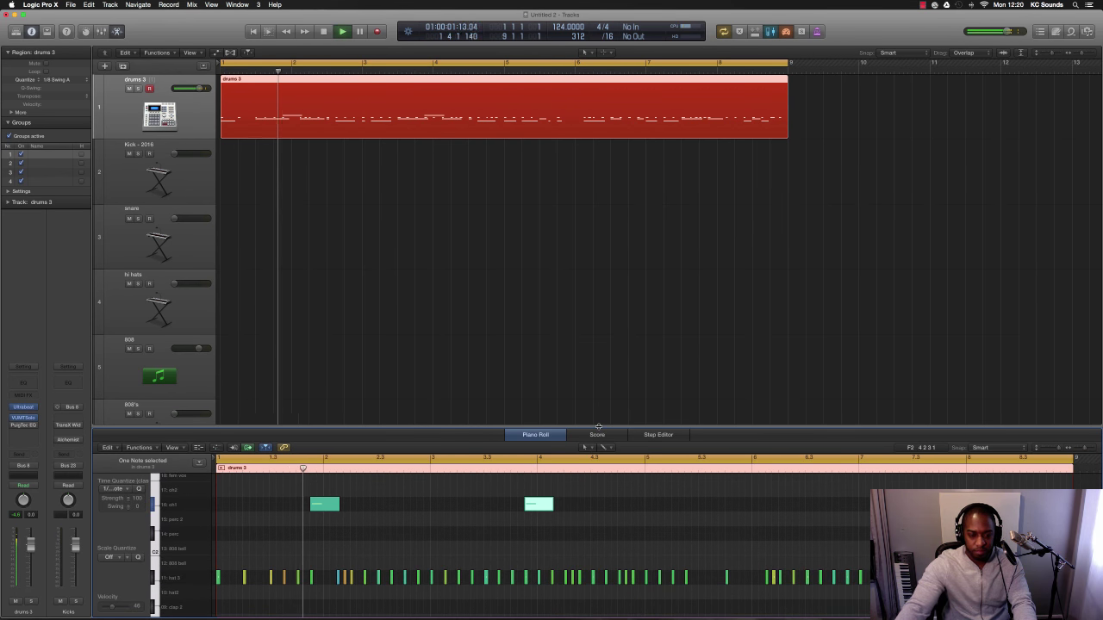
Step: Copy both D#2 notes to the eighth notes just before bars 6 and 8 in the drums 3 region and play the pattern back
left_click_drag(598, 426, 598, 343)
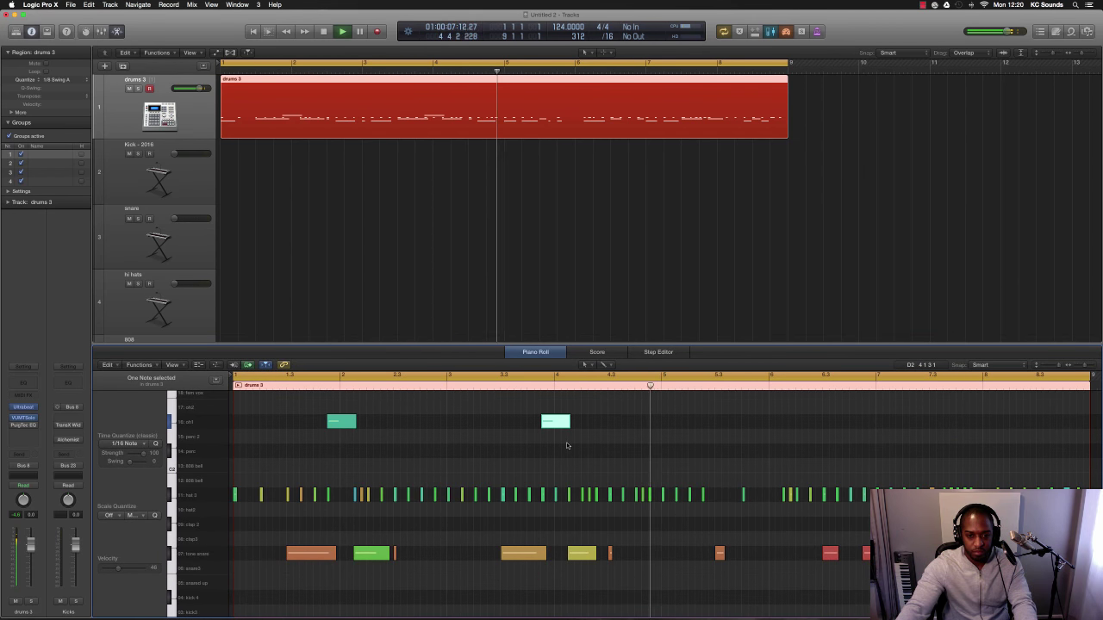
key("space")
left_click_drag(566, 442, 327, 416)
left_click_drag(564, 422, 768, 421)
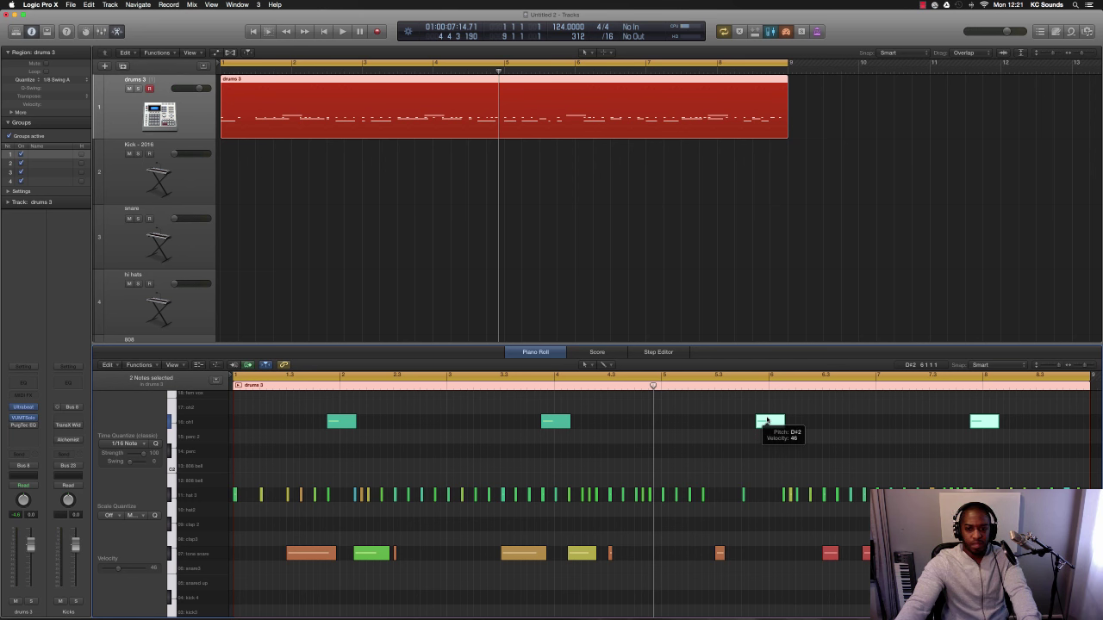
key("Return")
key("space")
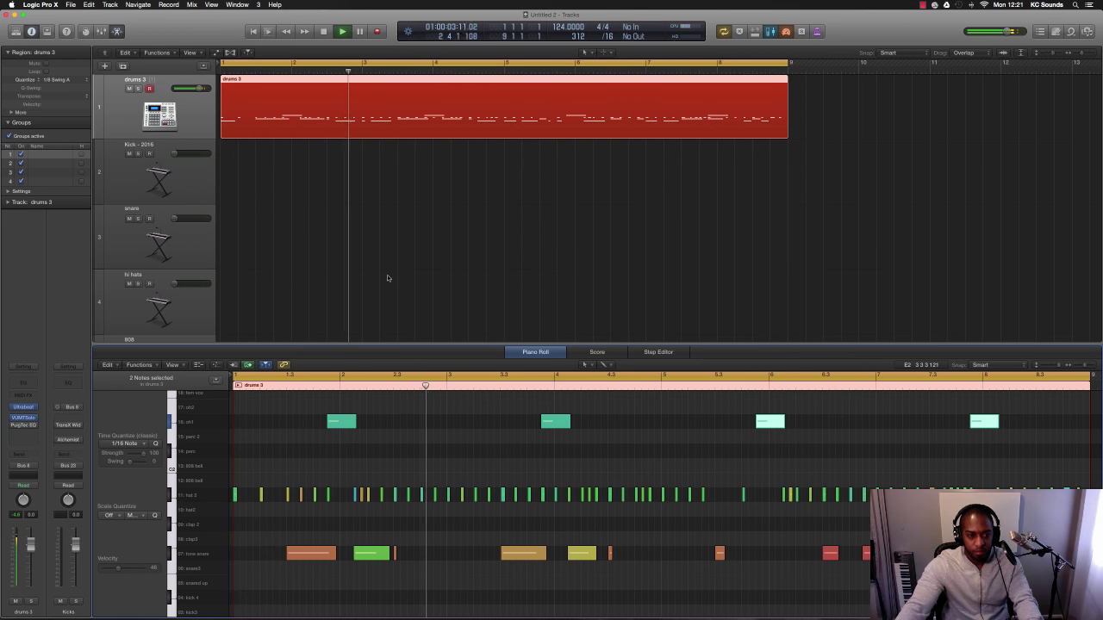
Step: Perform a melody on the bells2 track over the looped playback and capture it as a region spanning bars 1 to 8
key("super+Up")
key("super+Up")
key("super+Up")
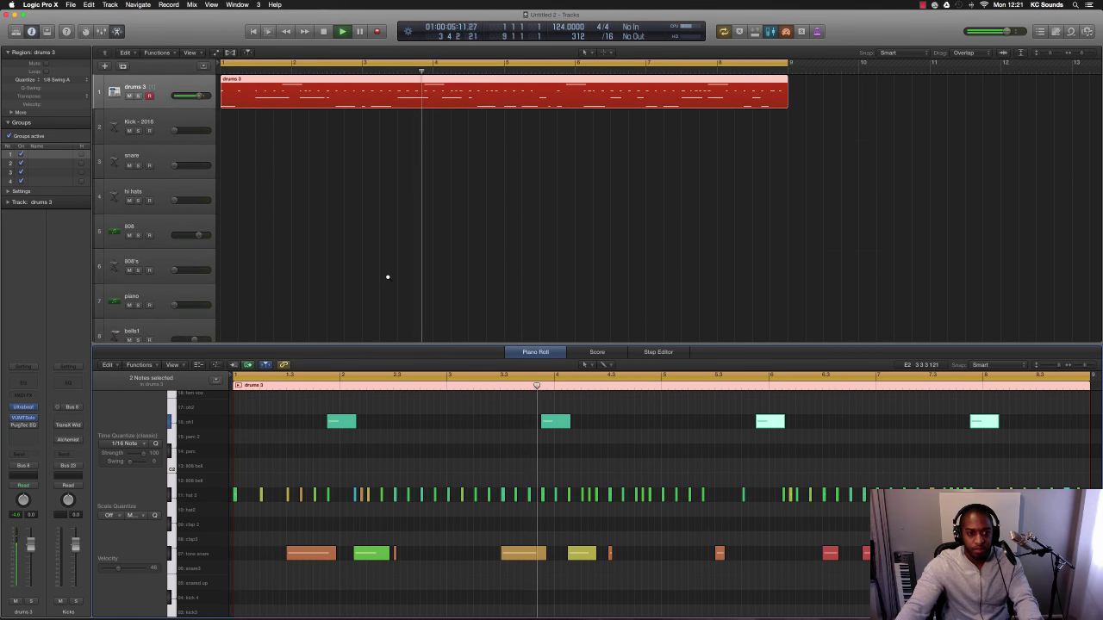
scroll(388, 276, "down", 5)
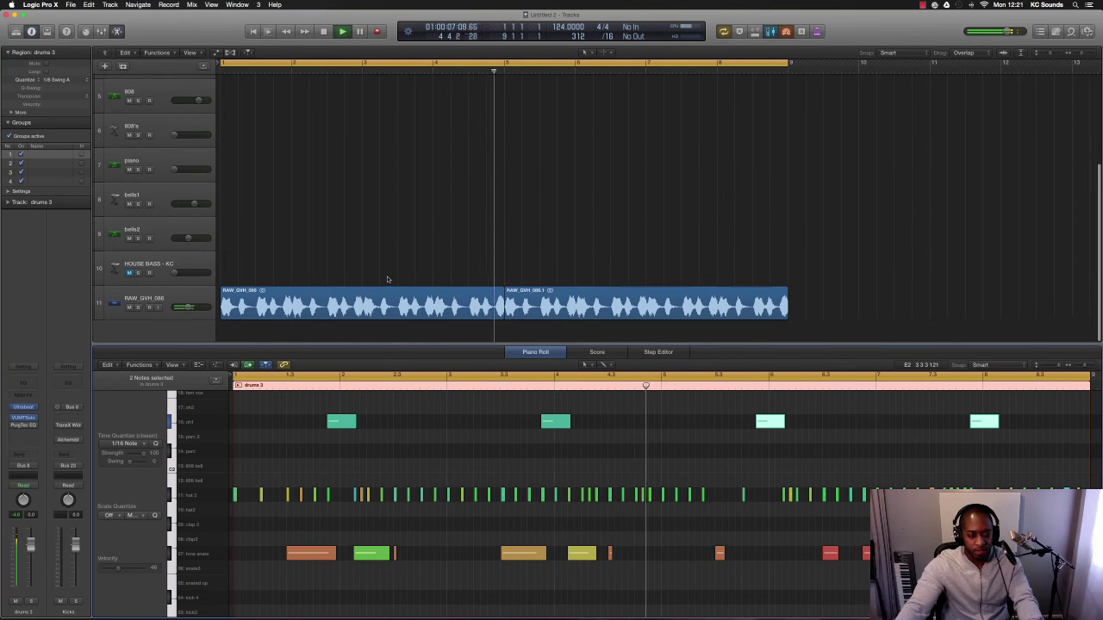
left_click(188, 226)
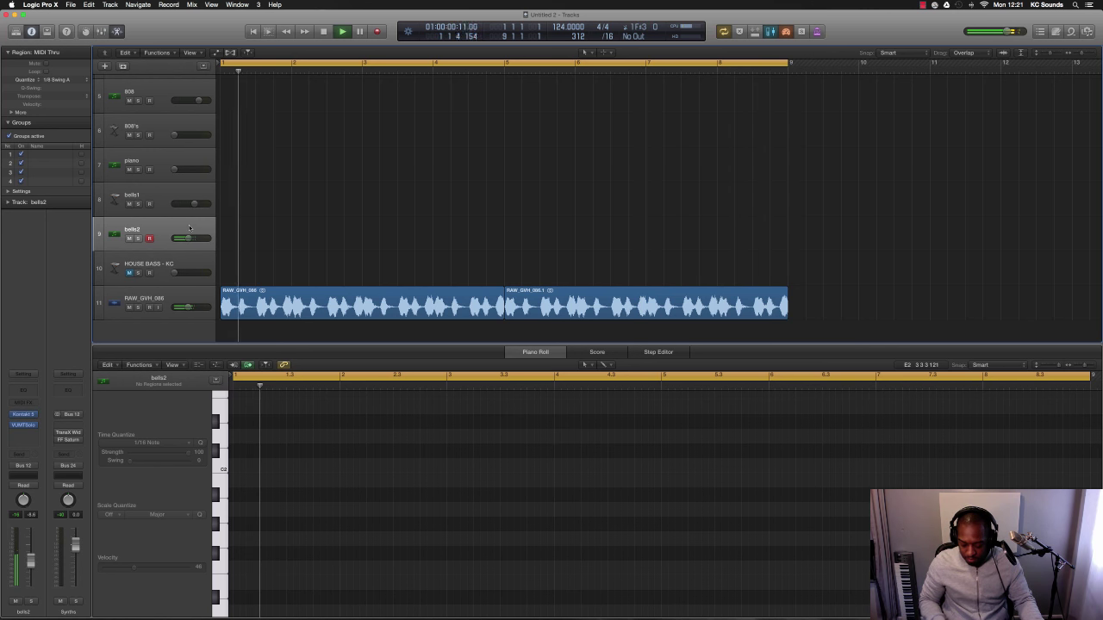
key("space")
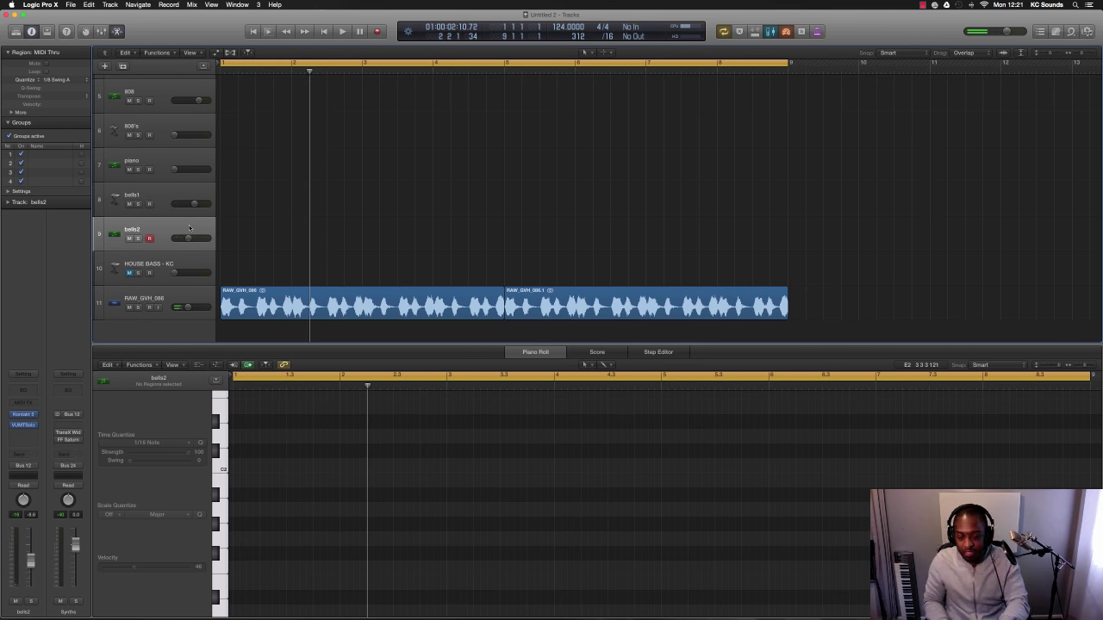
key("space")
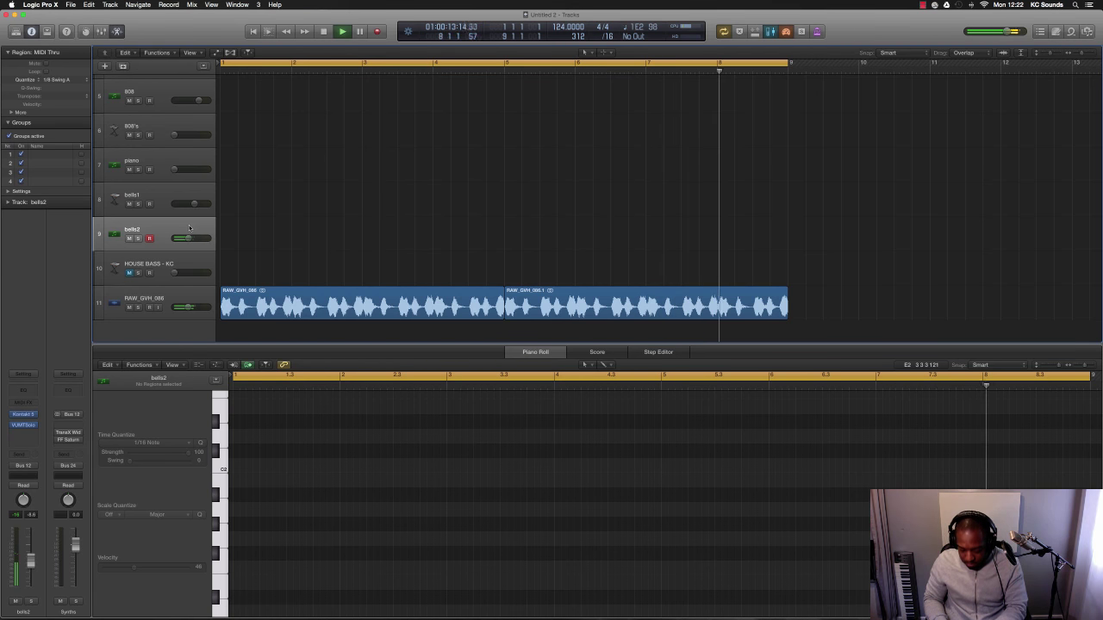
key("space")
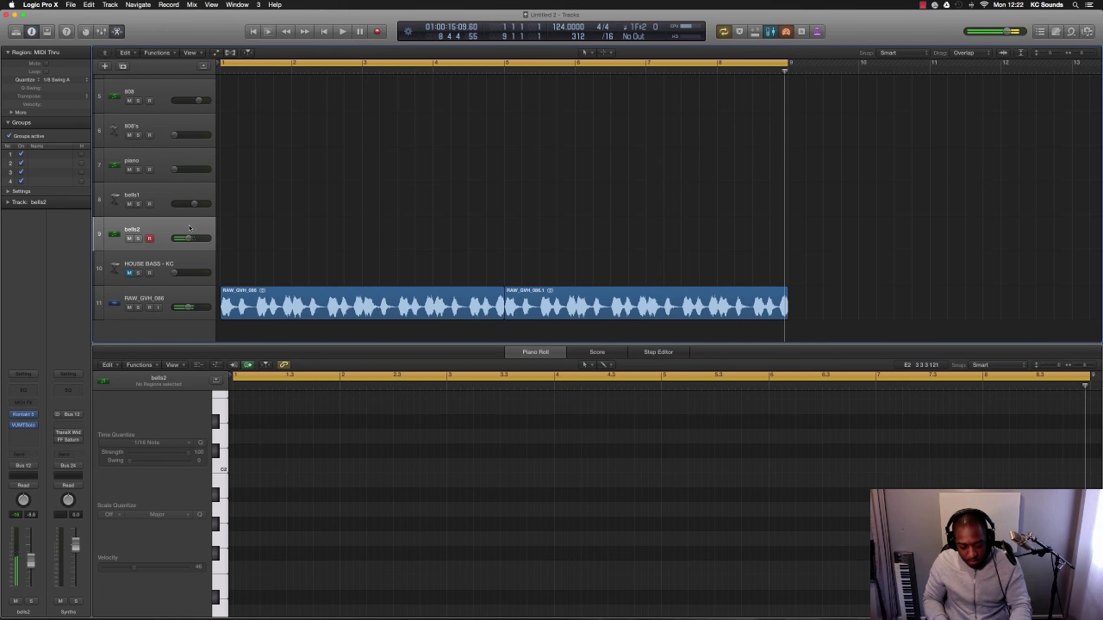
key("shift+r")
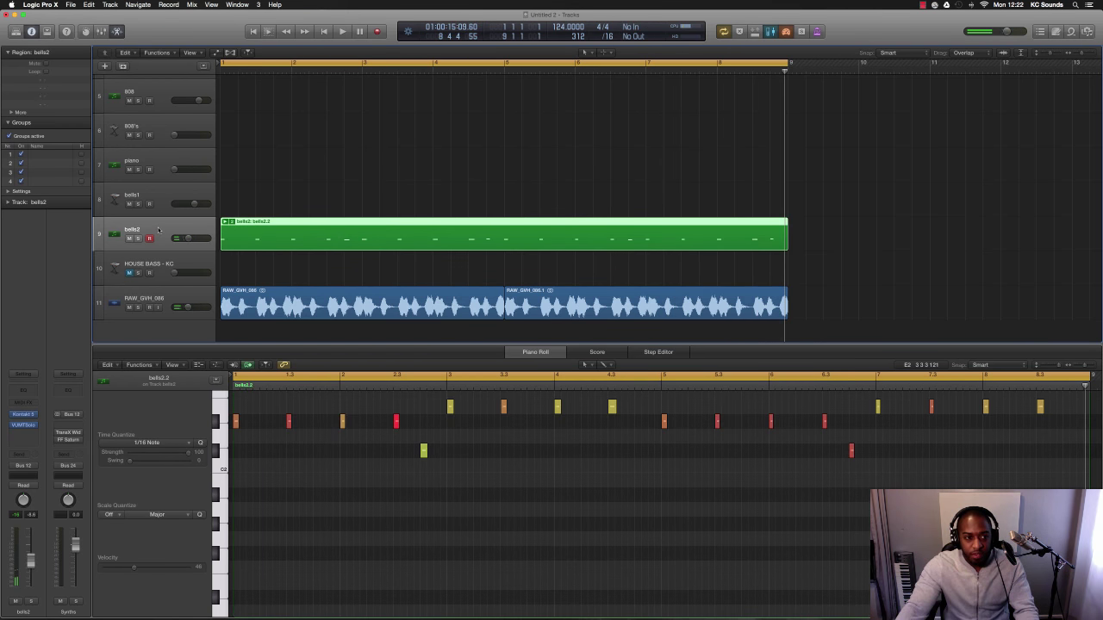
Step: Set the bells1 track's volume to 4.3 dB and the delay of its Alchemy preset to 18.3 %, auditioning the sound
left_click(164, 196)
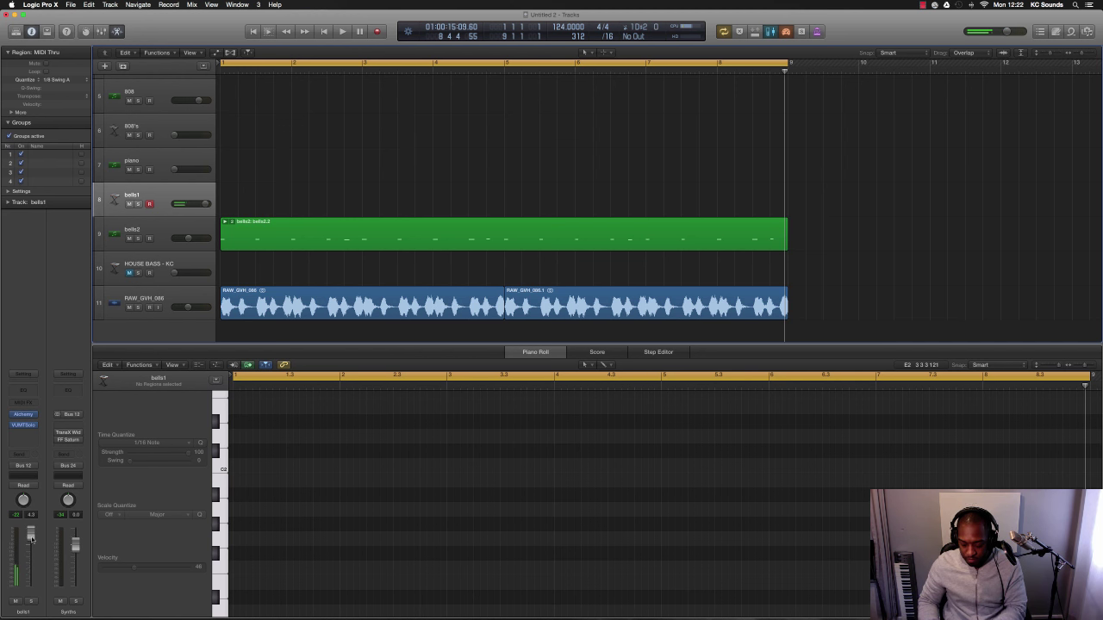
key("space")
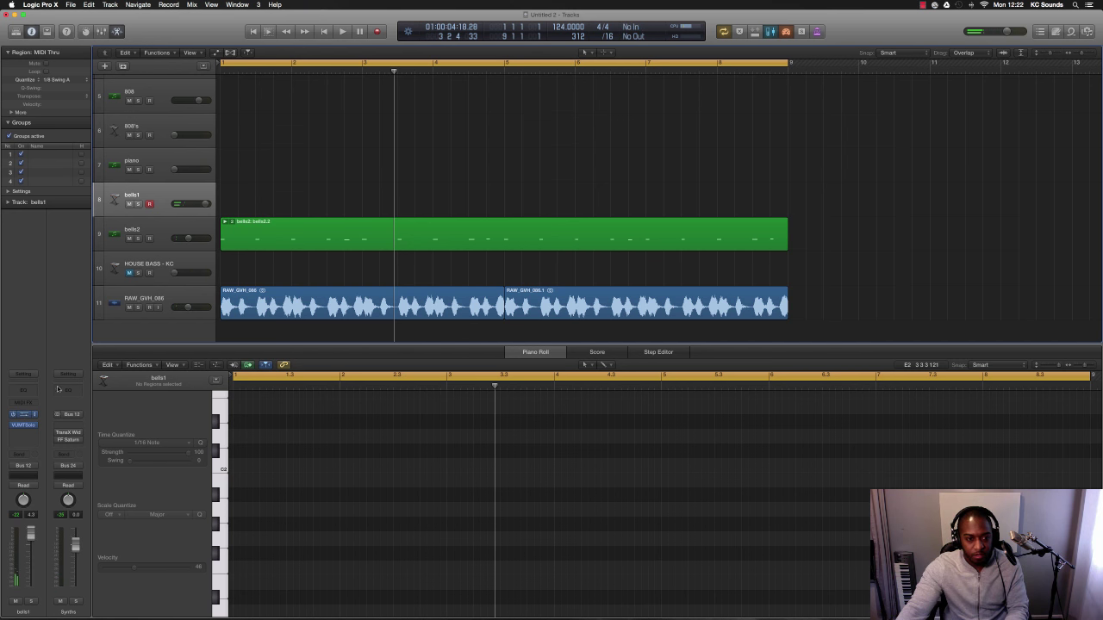
key("v")
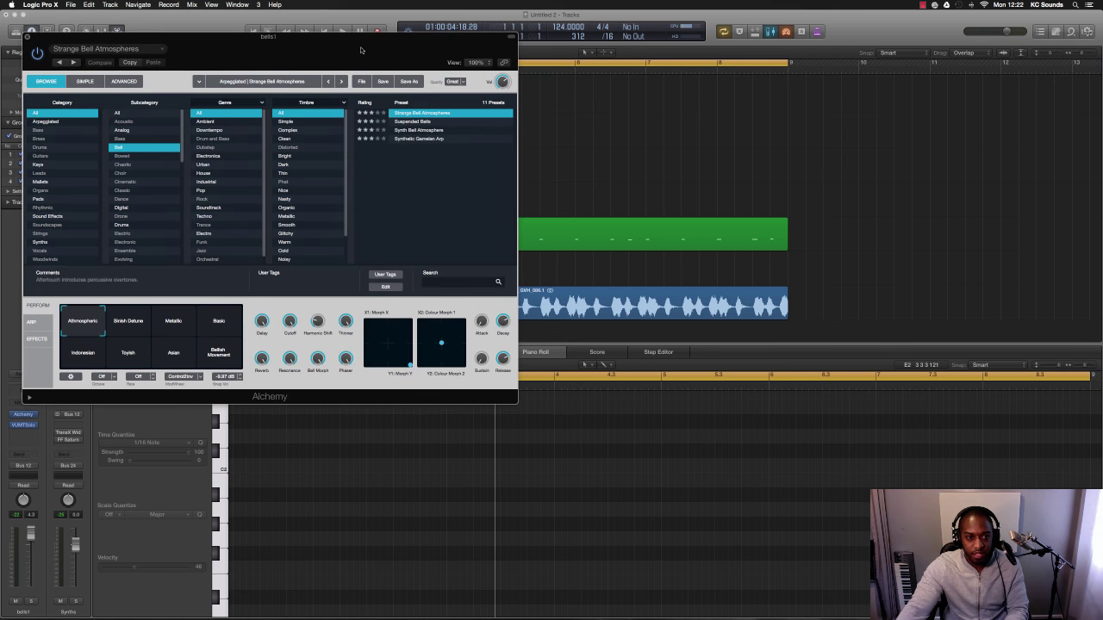
left_click_drag(360, 47, 711, 151)
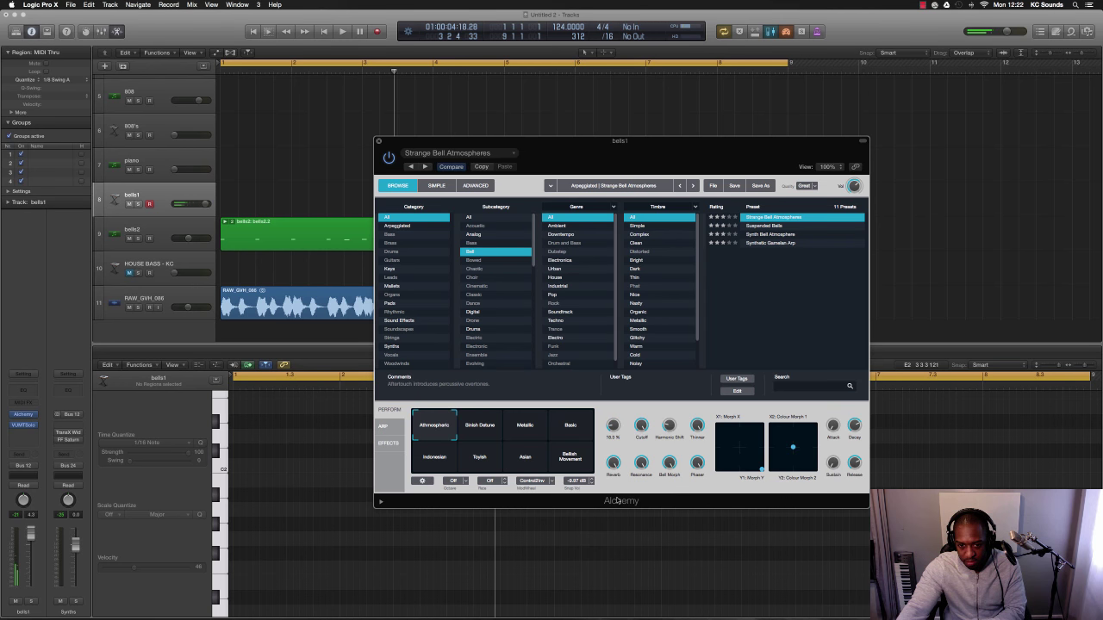
left_click(379, 141)
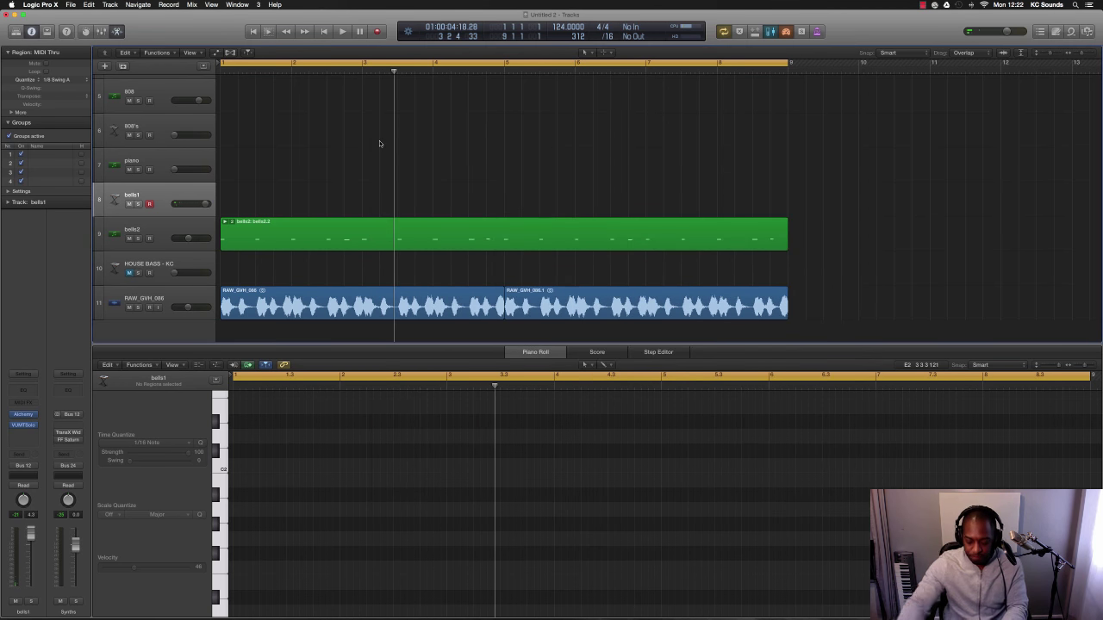
Step: Perform a second bell melody on the bells1 track over the loop and capture it as a region over bars 1 to 8
key("space")
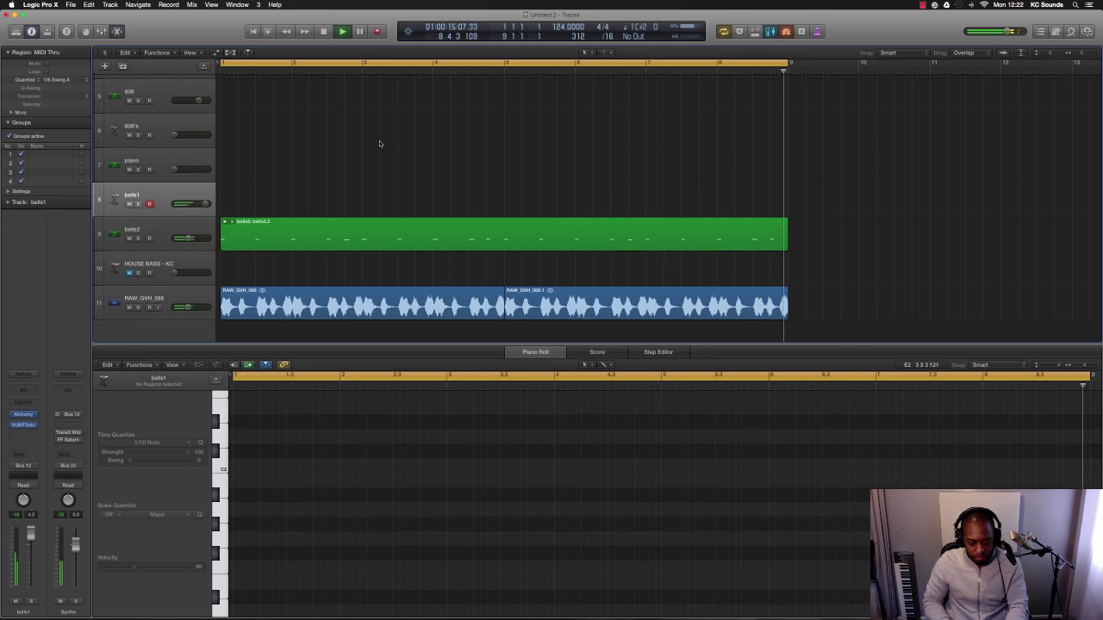
key("space")
key("shift+r")
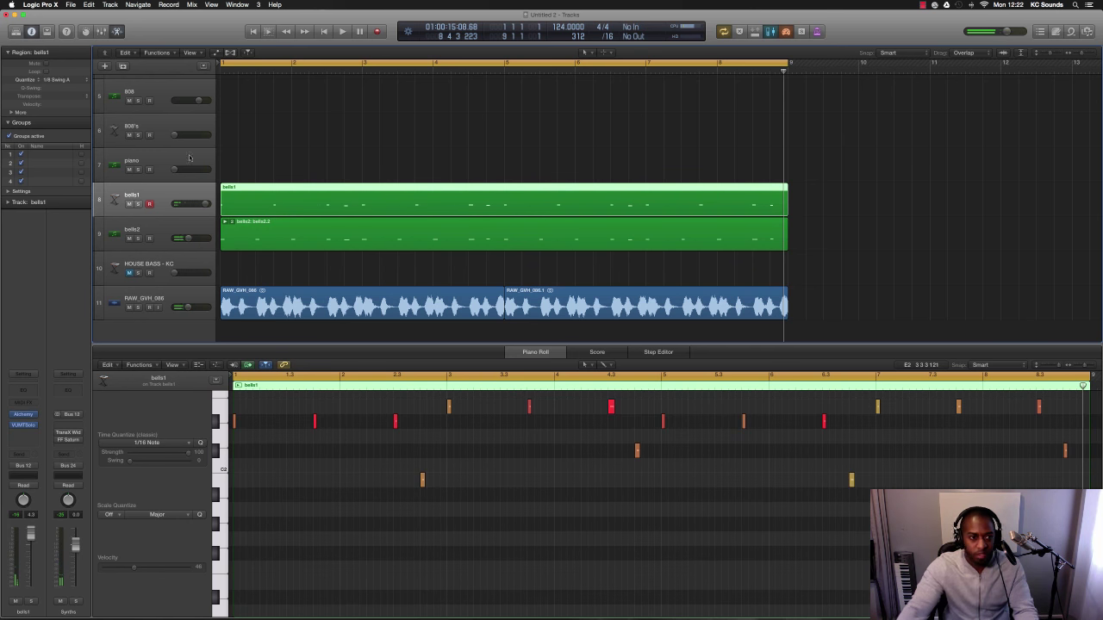
Step: Perform a bass line on the 808 track over the looped playback and capture it as a region
left_click(163, 117)
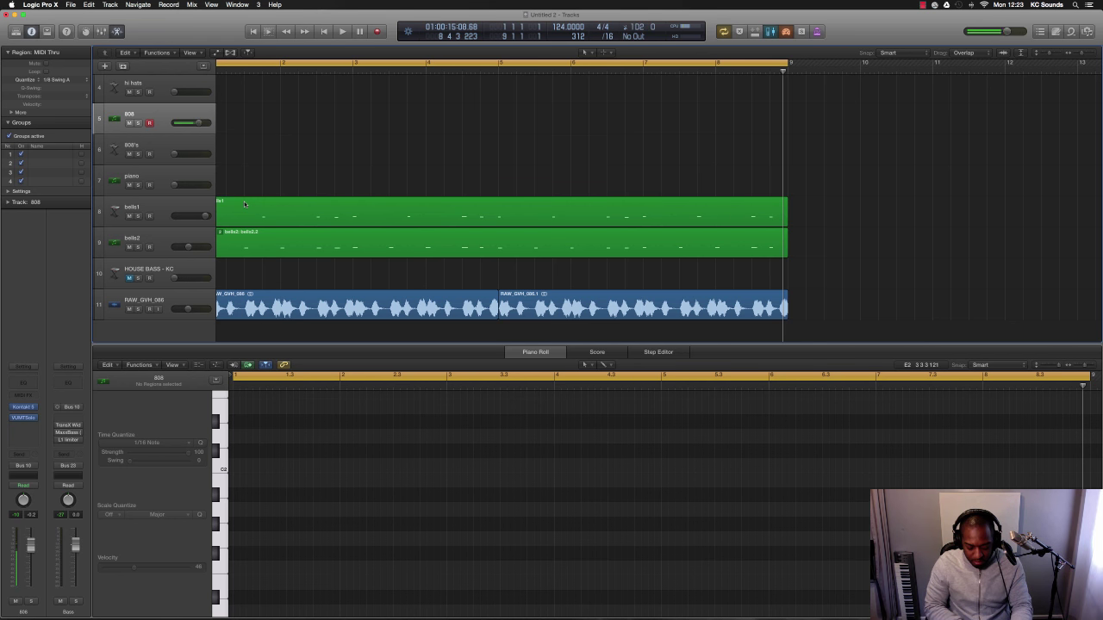
key("space")
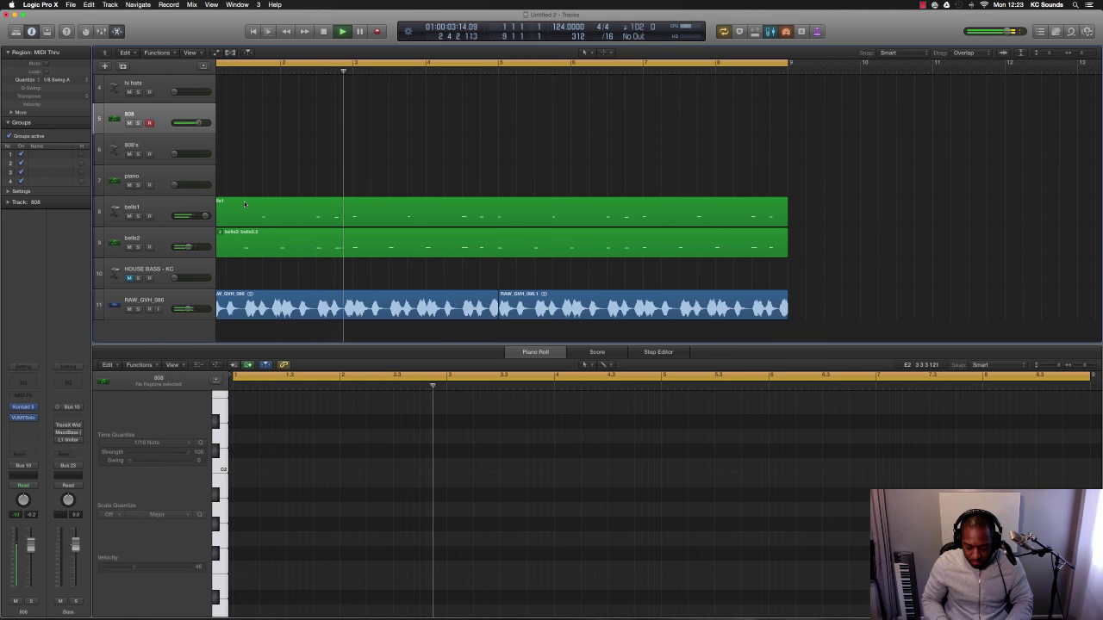
key("space")
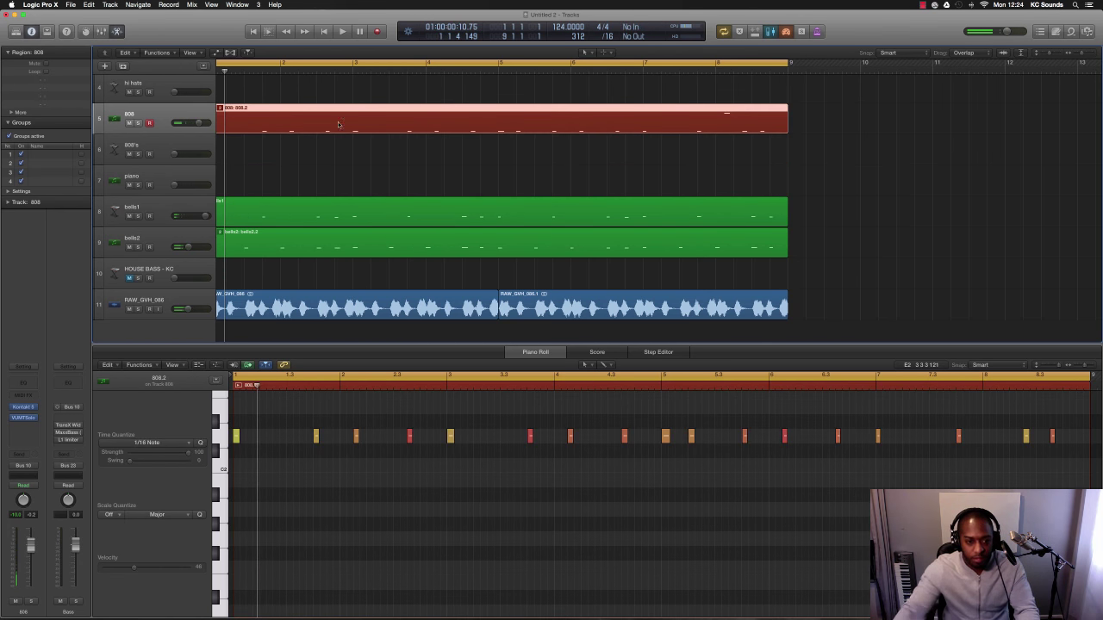
Step: Flatten the 808 take folder to take 808.2 and play the loop back from the start
left_click(230, 109)
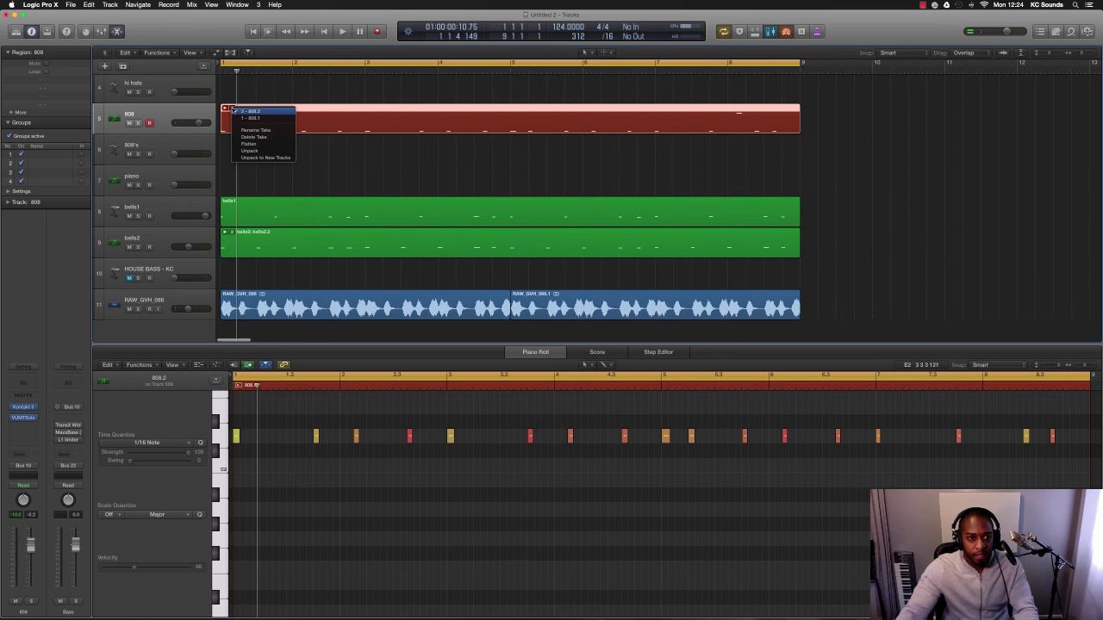
left_click(263, 149)
key("space")
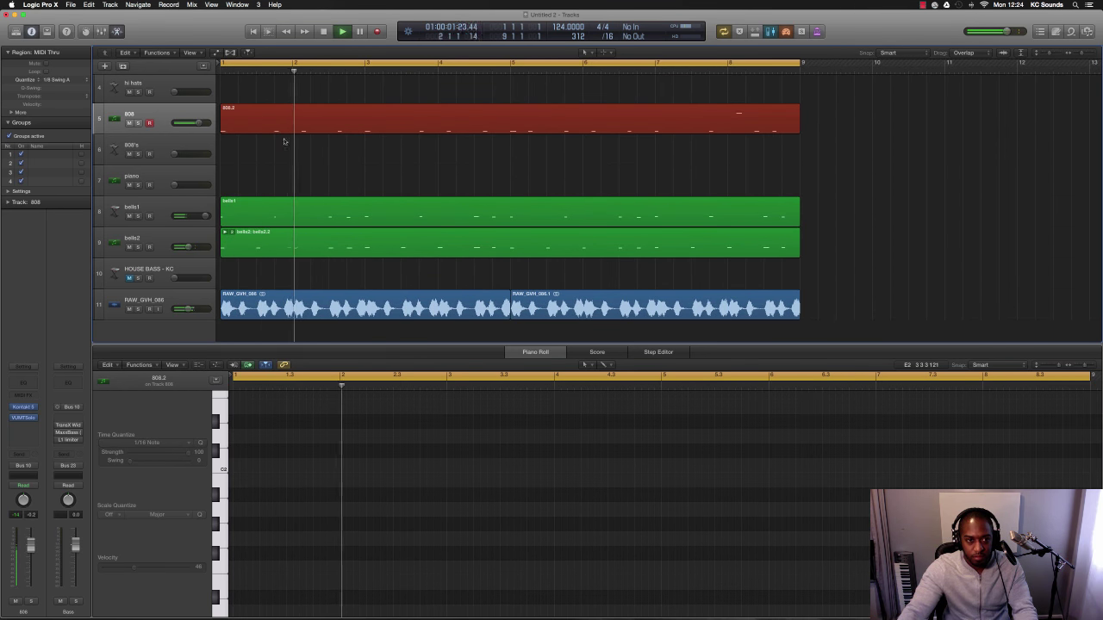
left_click(288, 145)
key("space")
key("space")
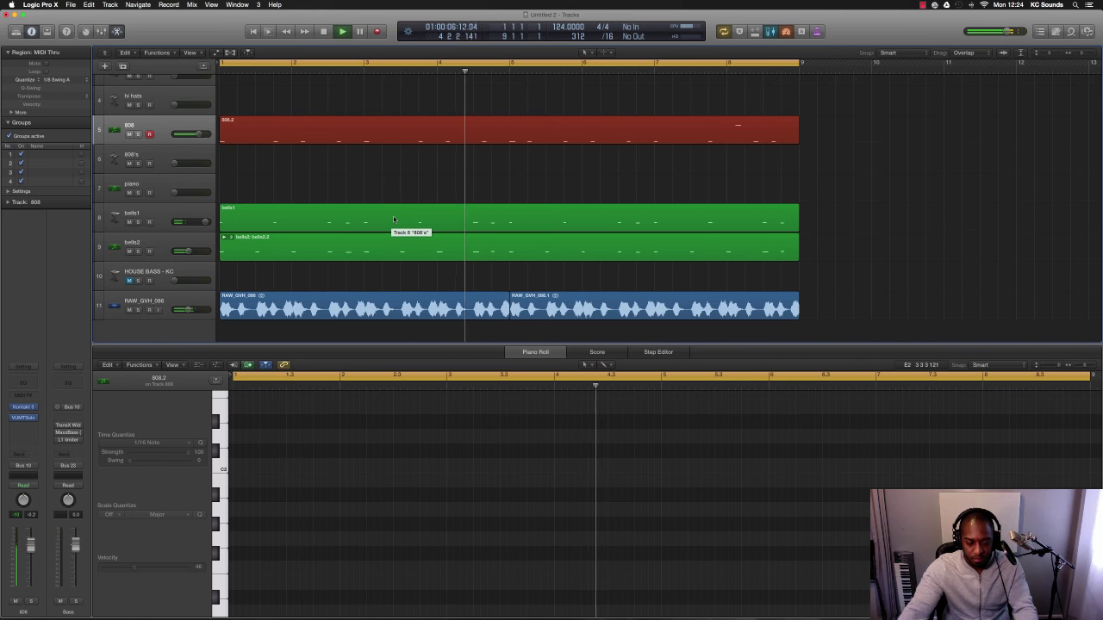
key("Return")
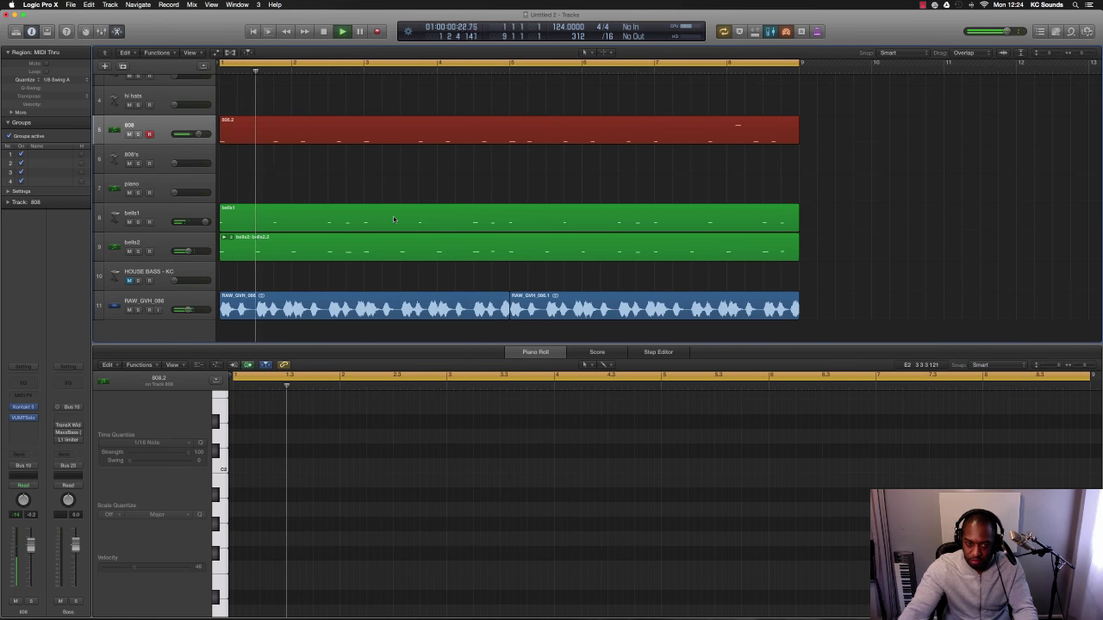
Step: Add an F2 note an eighth note into bar 1 of the drums 3 region, set its velocity to 73 and audition it
scroll(301, 160, "up", 5)
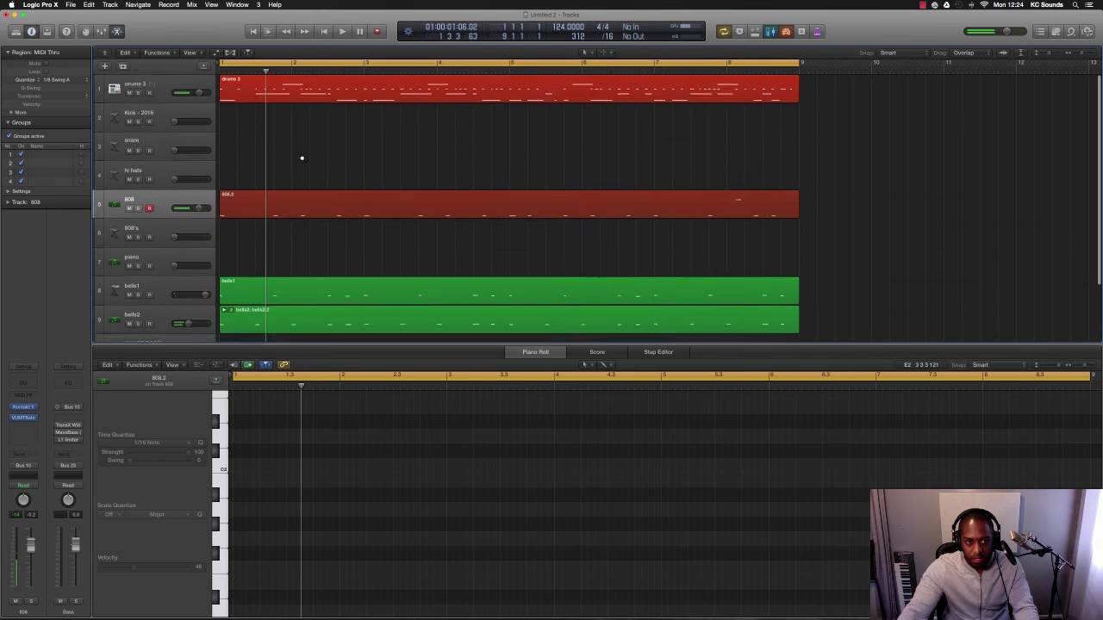
left_click(301, 86)
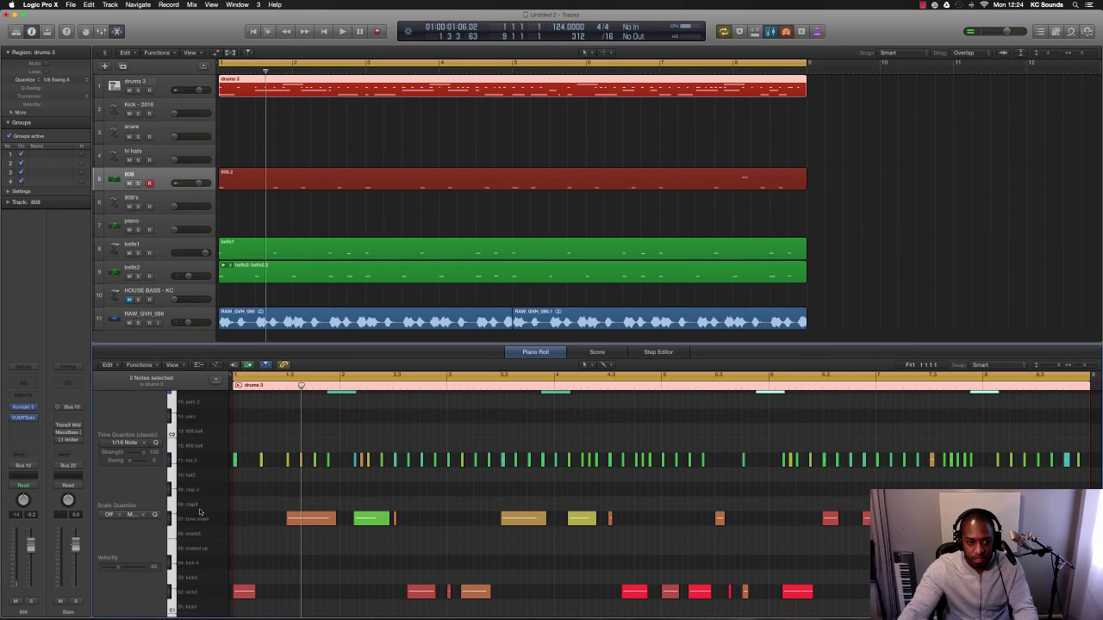
key("super+Up")
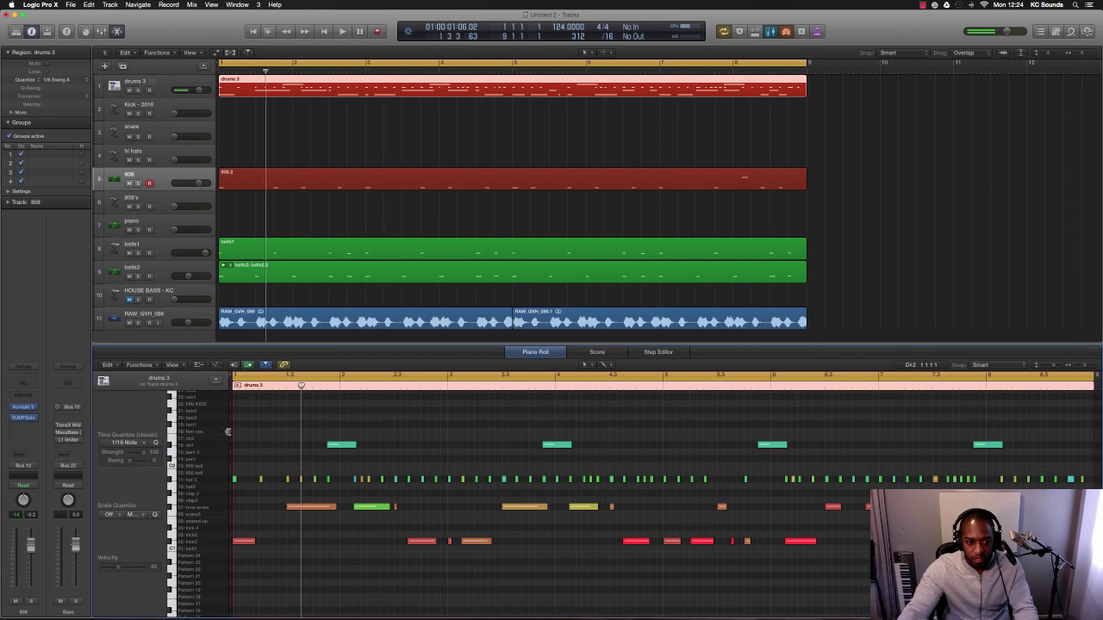
left_click(247, 431)
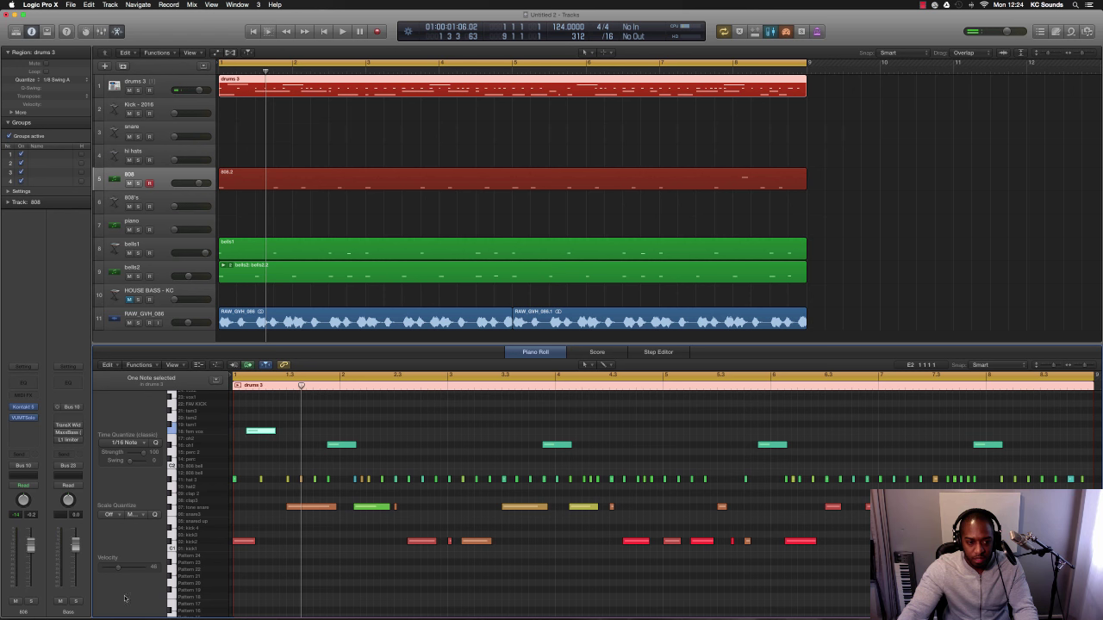
key("Return")
key("space")
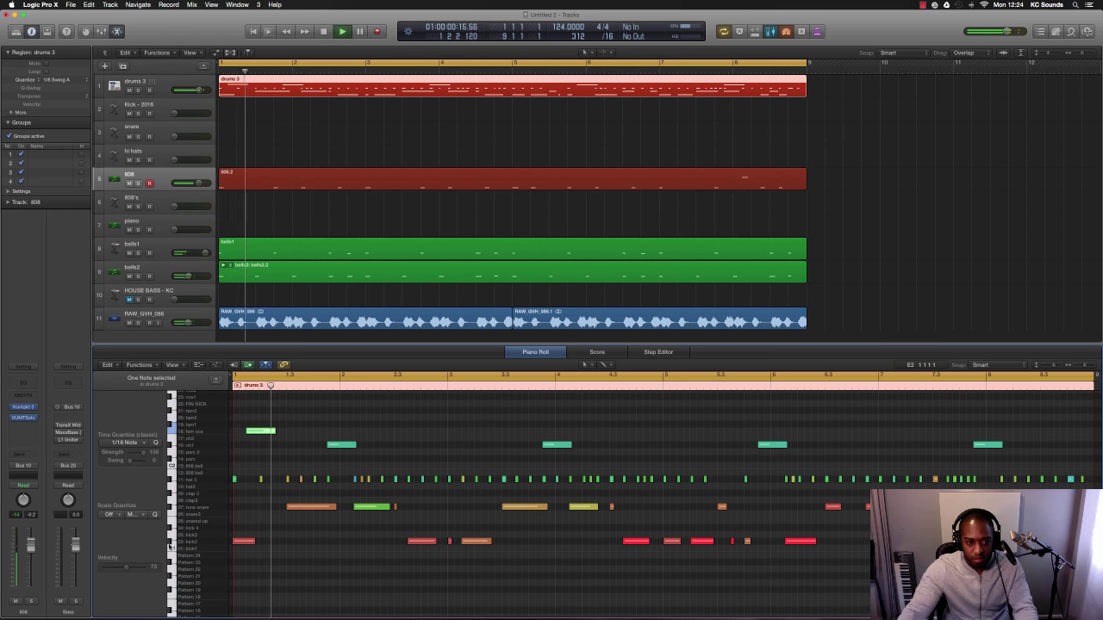
key("space")
Step: Move the new F2 note up to the vox1 sound at beat 2 of bar 1, checking it by playback
left_click_drag(268, 433, 267, 401)
key("Return")
key("space")
key("space")
key("Return")
key("space")
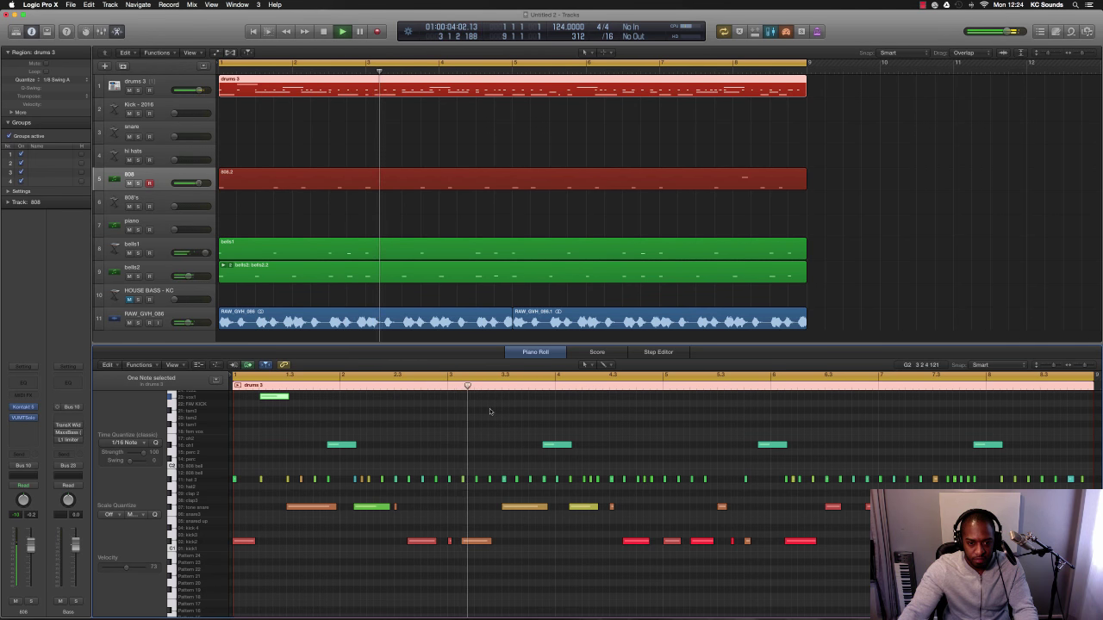
Step: Copy the vox1 note to beat 2 of bar 3, and copy both vox1 notes to beat 3 of bars 5 and 7 during playback
key("space")
key("Return")
key("space")
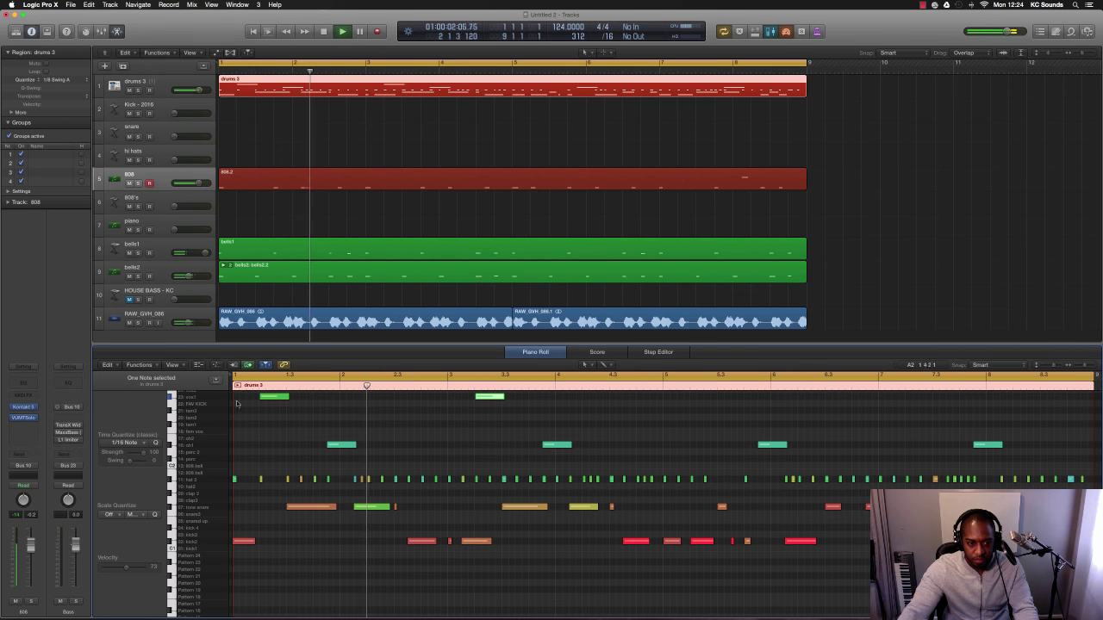
left_click(274, 398, "shift")
left_click_drag(276, 398, 728, 398)
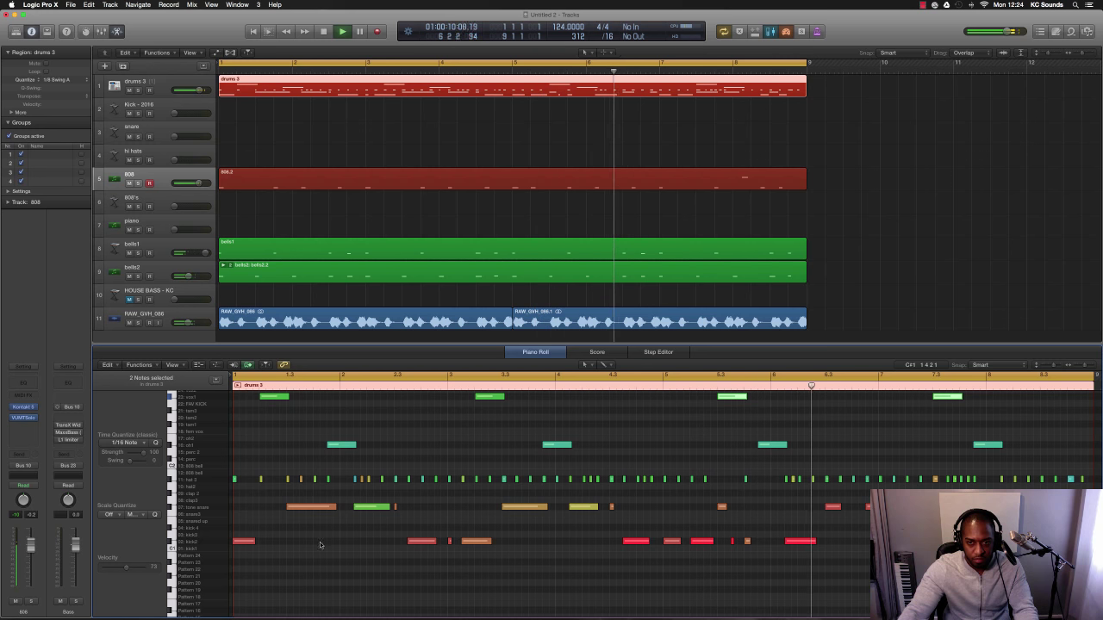
Step: Add a D3 note with velocity 73 at beat 2 of bar 7 in the 808.2 region and audition the loop
scroll(566, 299, "down", 3)
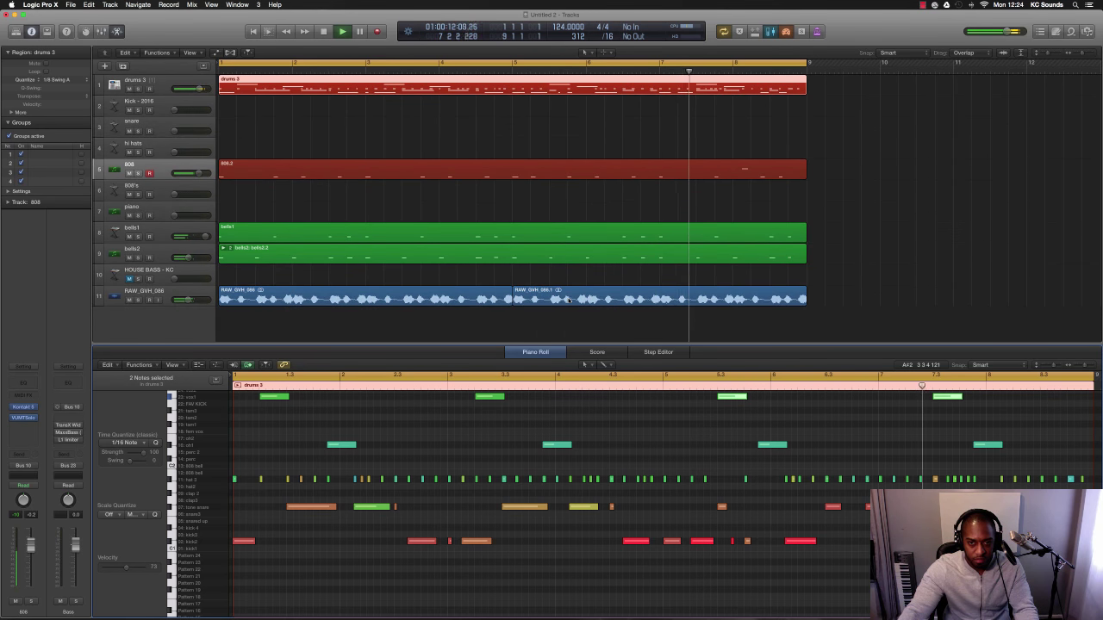
left_click(751, 175)
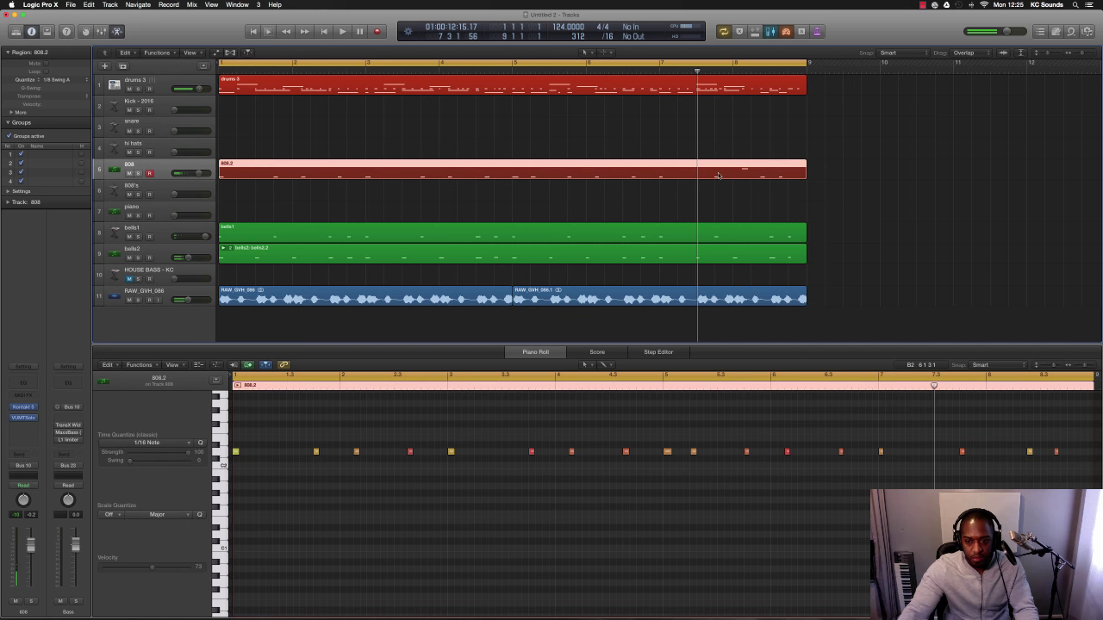
mouse_move(918, 433)
left_mouse_down()
mouse_move(919, 389)
mouse_move(913, 415)
left_mouse_up()
scroll(913, 447, "up", 1)
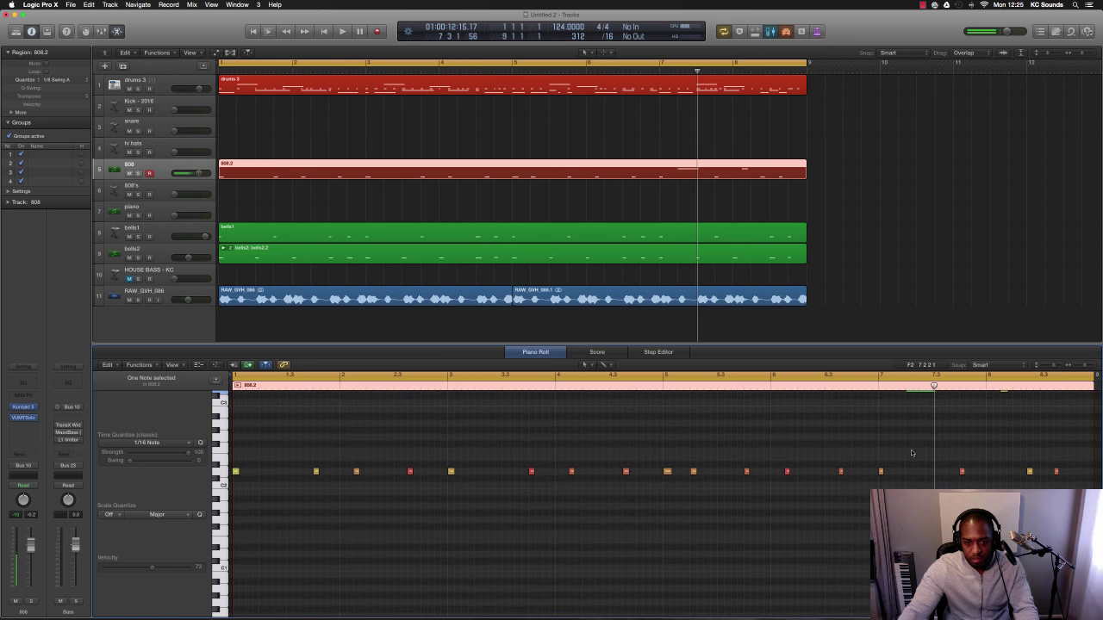
scroll(912, 451, "up", 2)
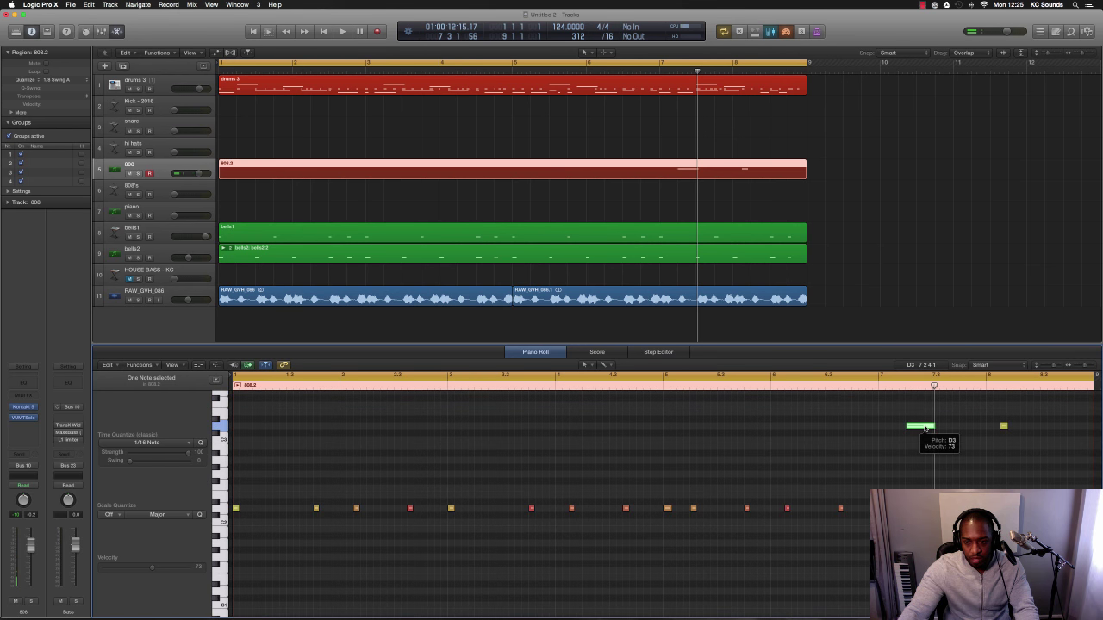
key("space")
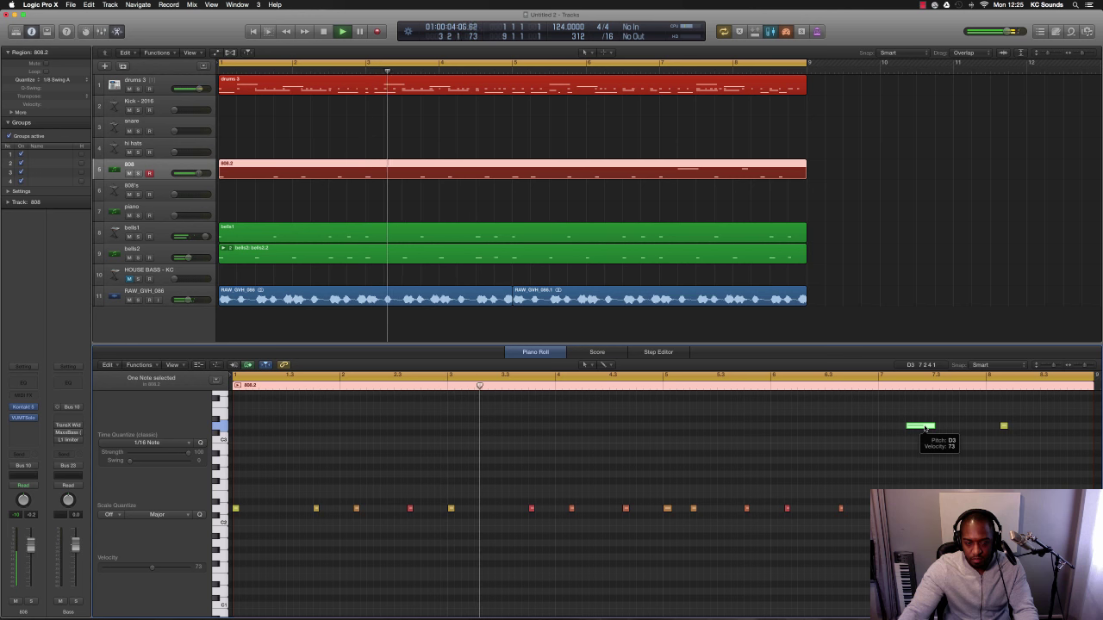
key("space")
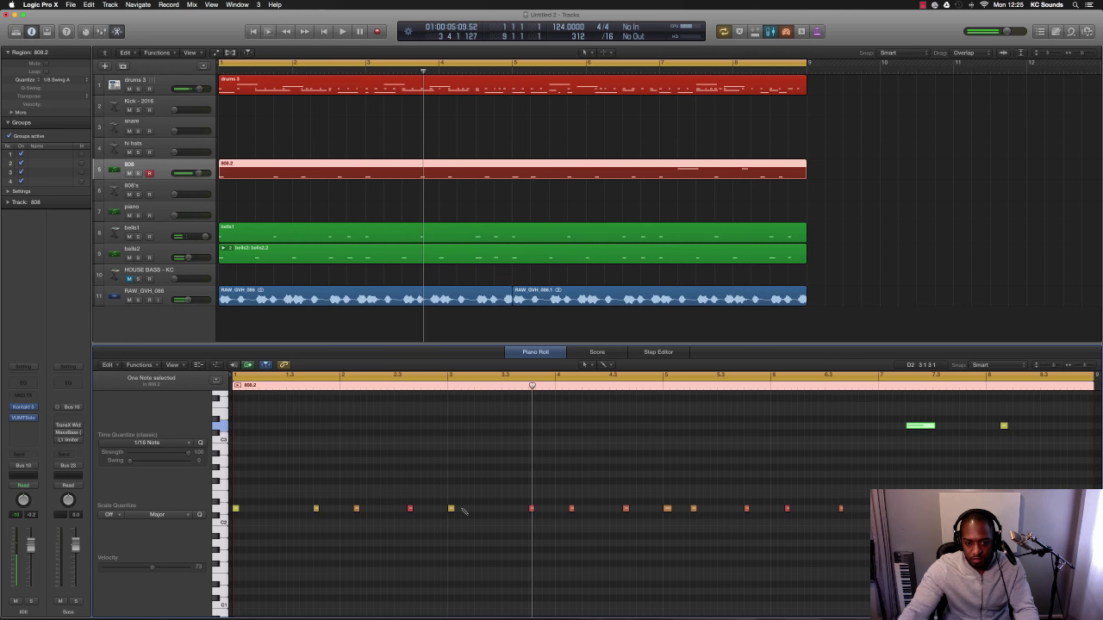
Step: Add a D2 note half a beat into bar 3 of the 808.2 region and check it by playback
key("Return")
key("space")
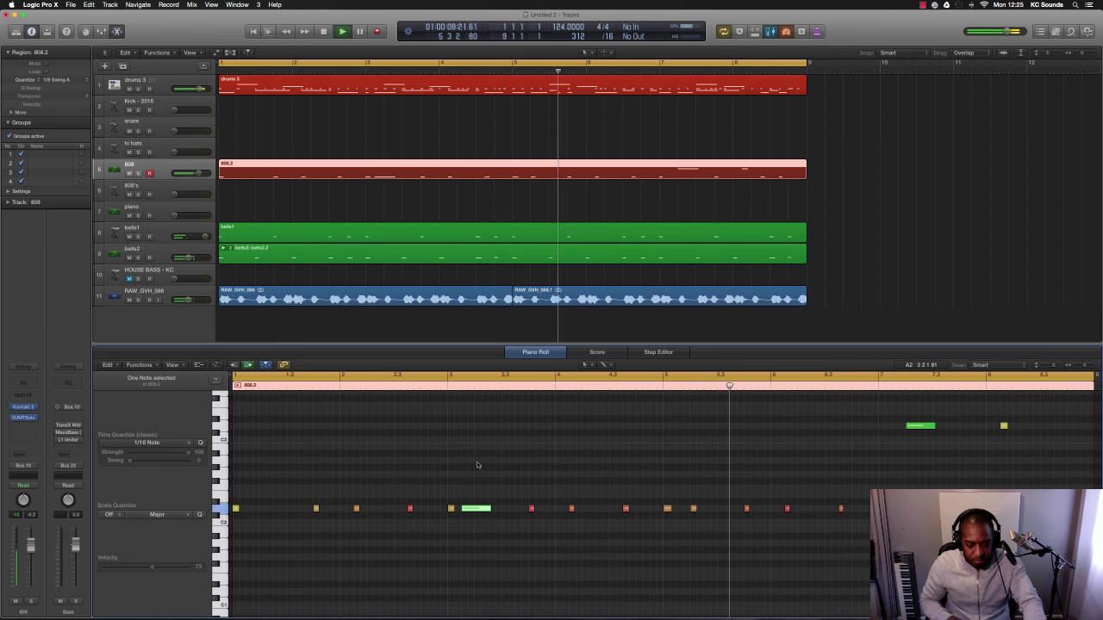
key("space")
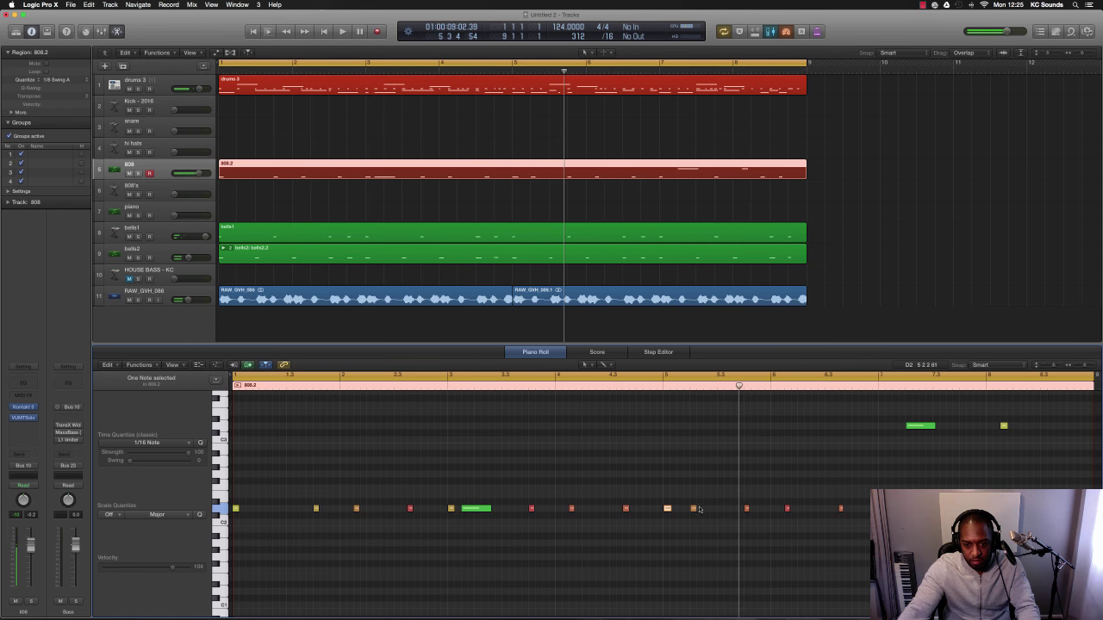
Step: Move the 808.2 note at beat 2 of bar 5 up to D3, add a D2 note at beat 3, and play the loop
left_click_drag(694, 510, 693, 426)
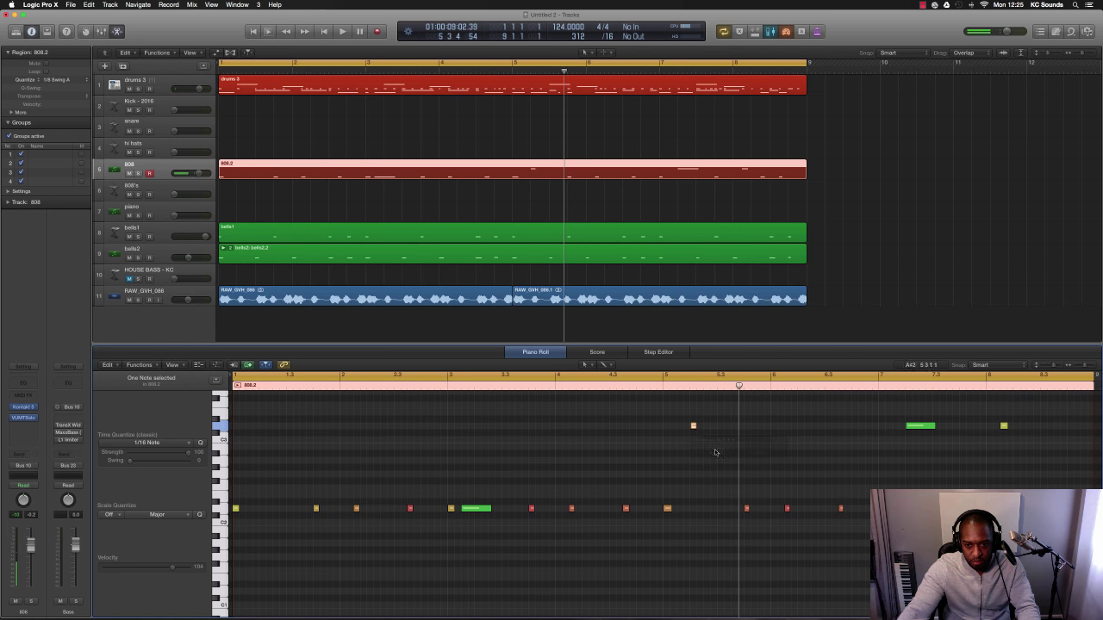
left_click(721, 509)
key("space")
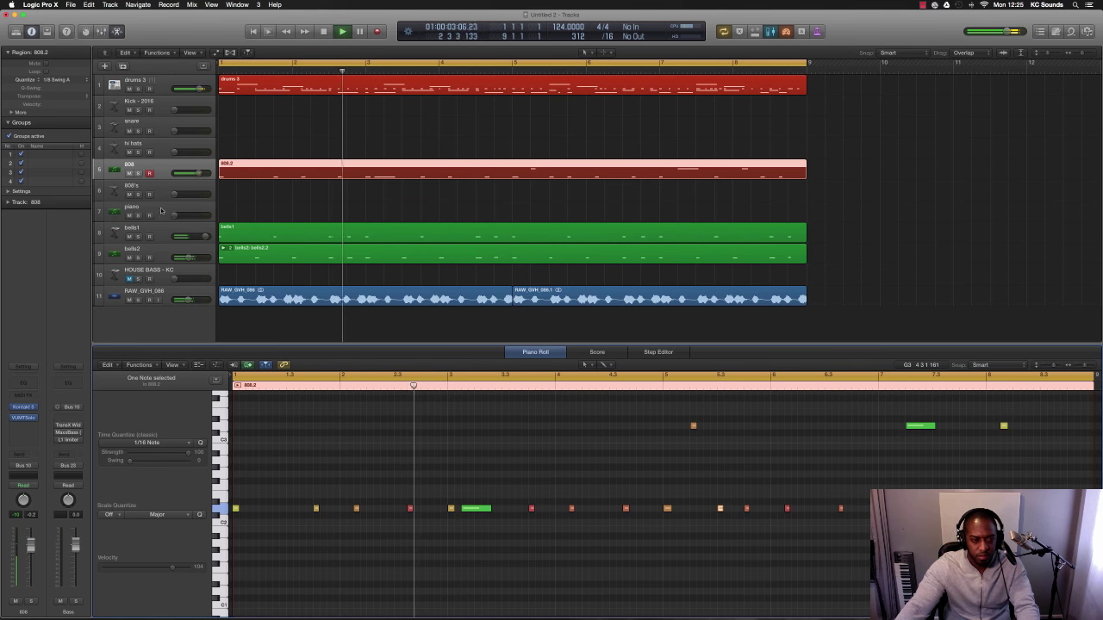
key("space")
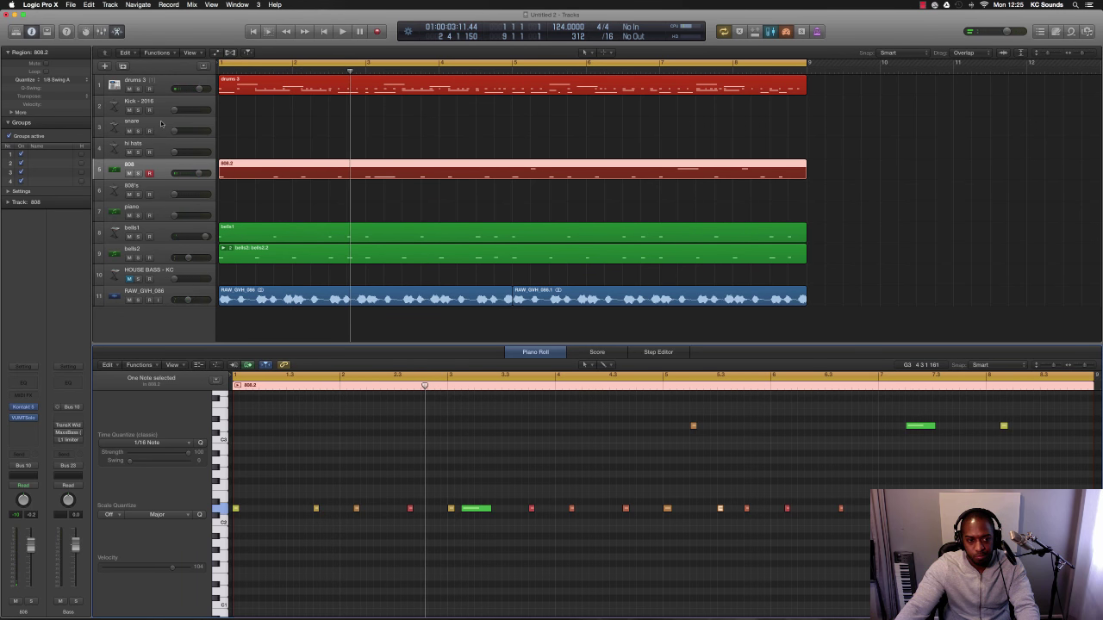
key("space")
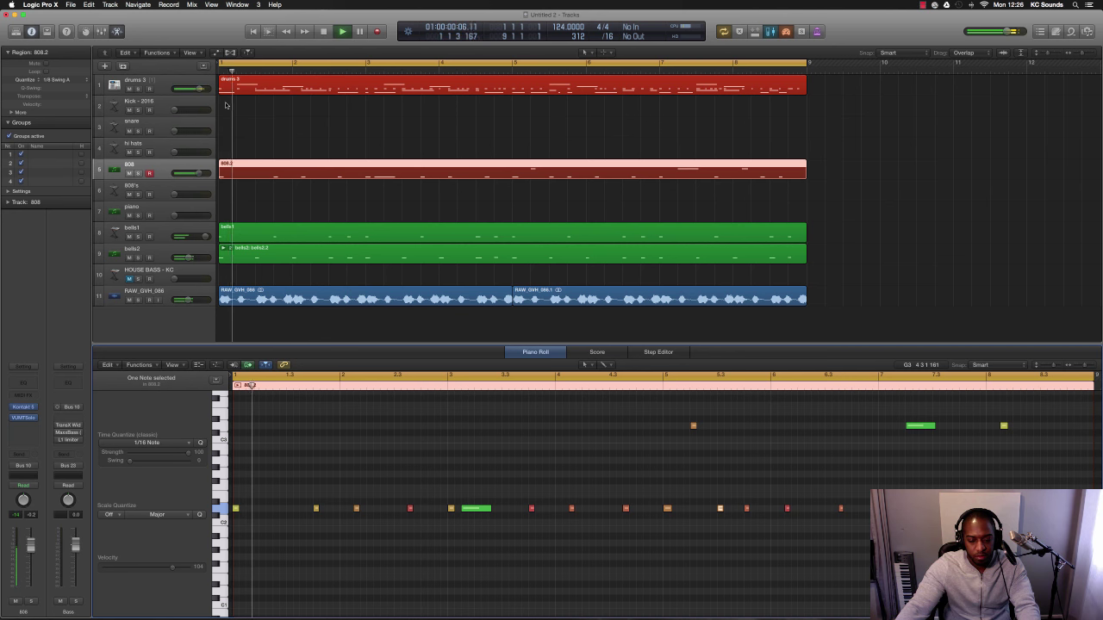
Step: Move all the tone snare notes in the drums 3 region down to the snared up sound on E1
left_click(256, 86)
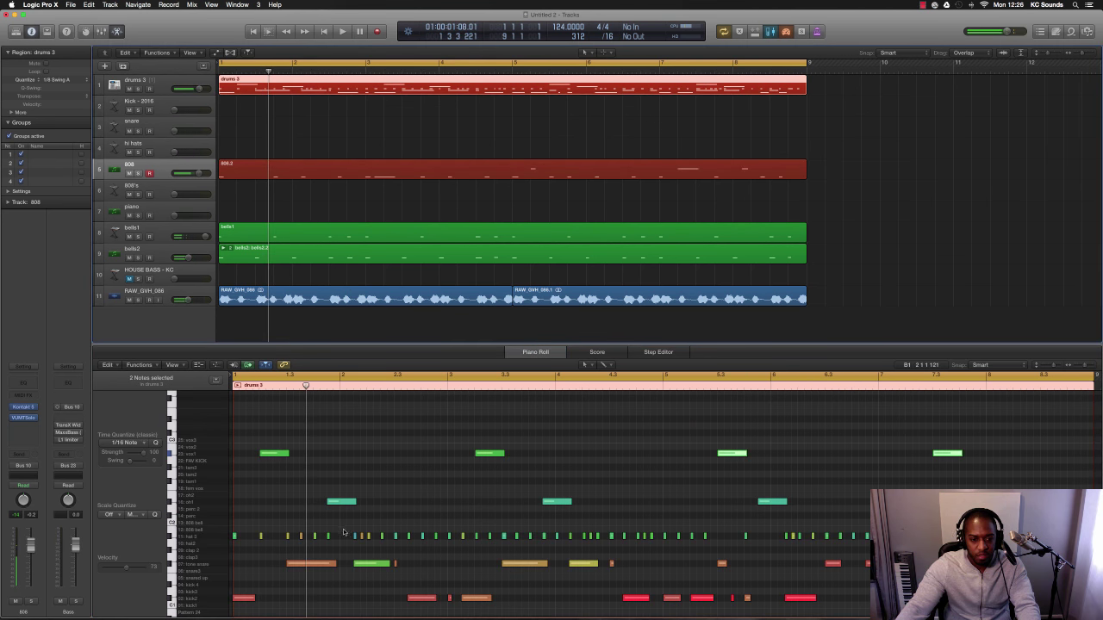
left_click(223, 566)
mouse_move(298, 565)
left_mouse_down()
mouse_move(299, 548)
mouse_move(299, 578)
left_mouse_up()
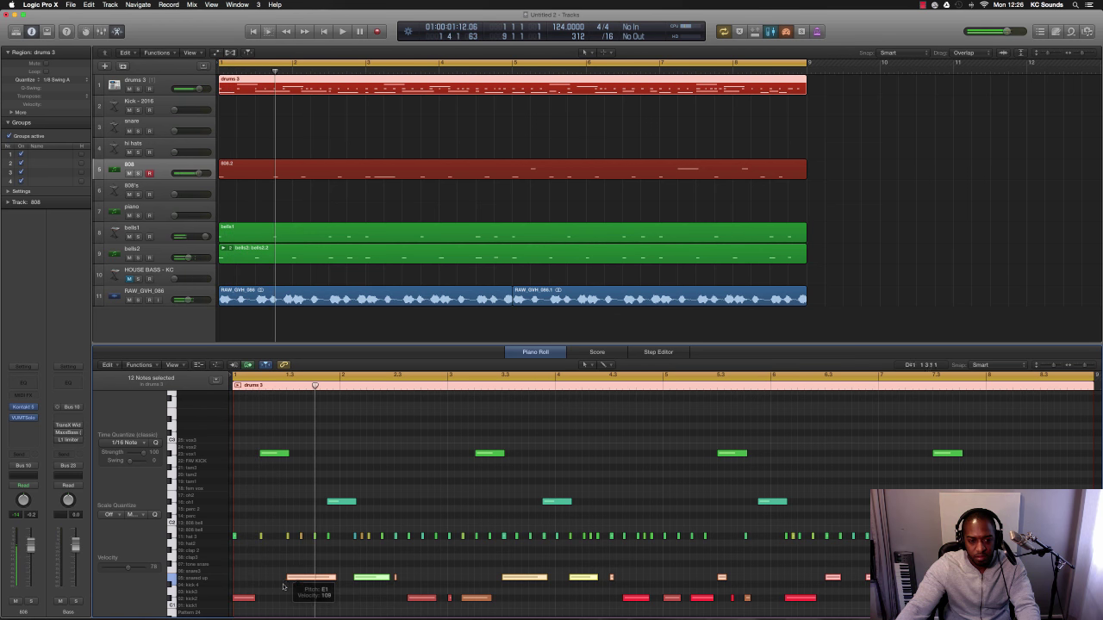
Step: Build a roll of three very short, lower-velocity snared up notes just before beat 3 of bar 1 in drums 3
left_click_drag(319, 578, 282, 577)
scroll(282, 583, "up", 5)
scroll(315, 585, "left", 2)
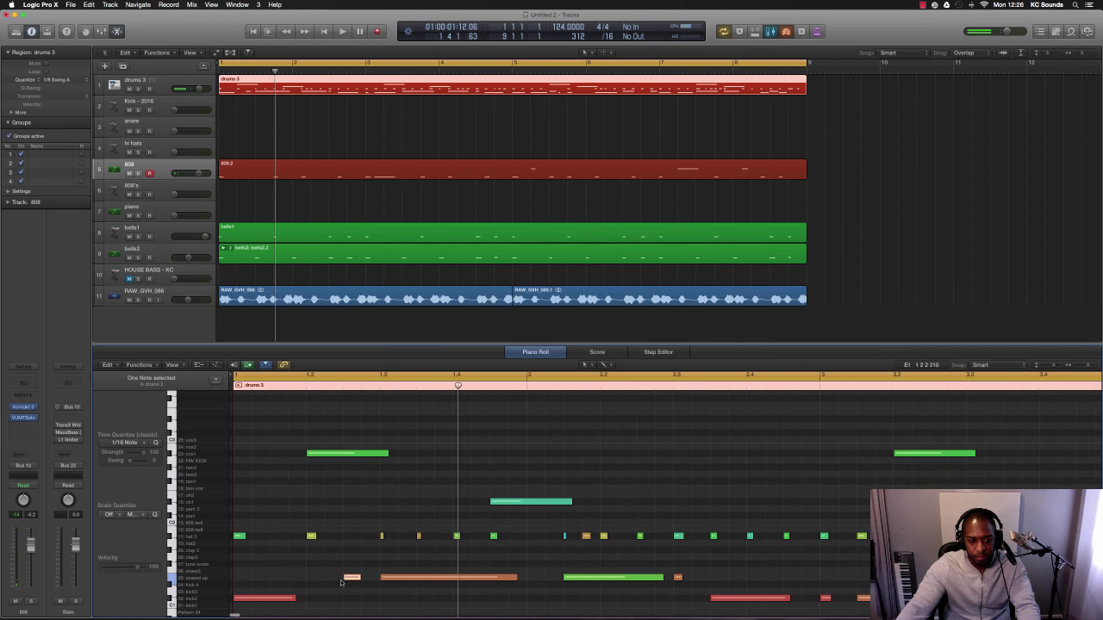
mouse_move(356, 579)
left_mouse_down()
mouse_move(346, 579)
mouse_move(366, 579)
left_mouse_up()
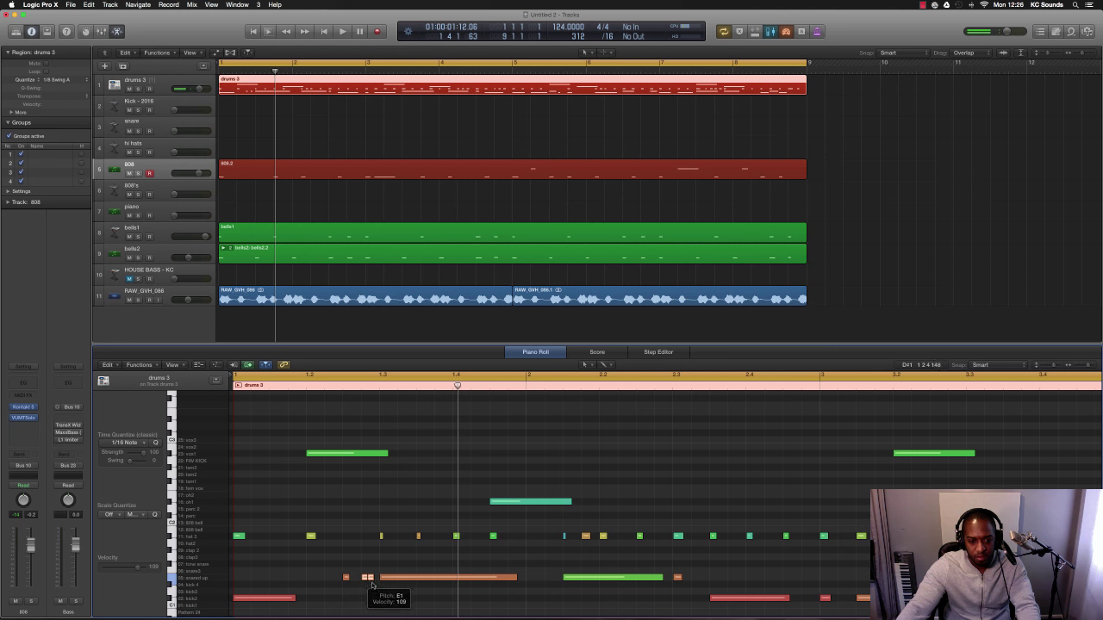
mouse_move(371, 579)
left_mouse_down()
mouse_move(371, 588)
mouse_move(350, 581)
mouse_move(374, 579)
mouse_move(342, 580)
mouse_move(376, 587)
left_mouse_up()
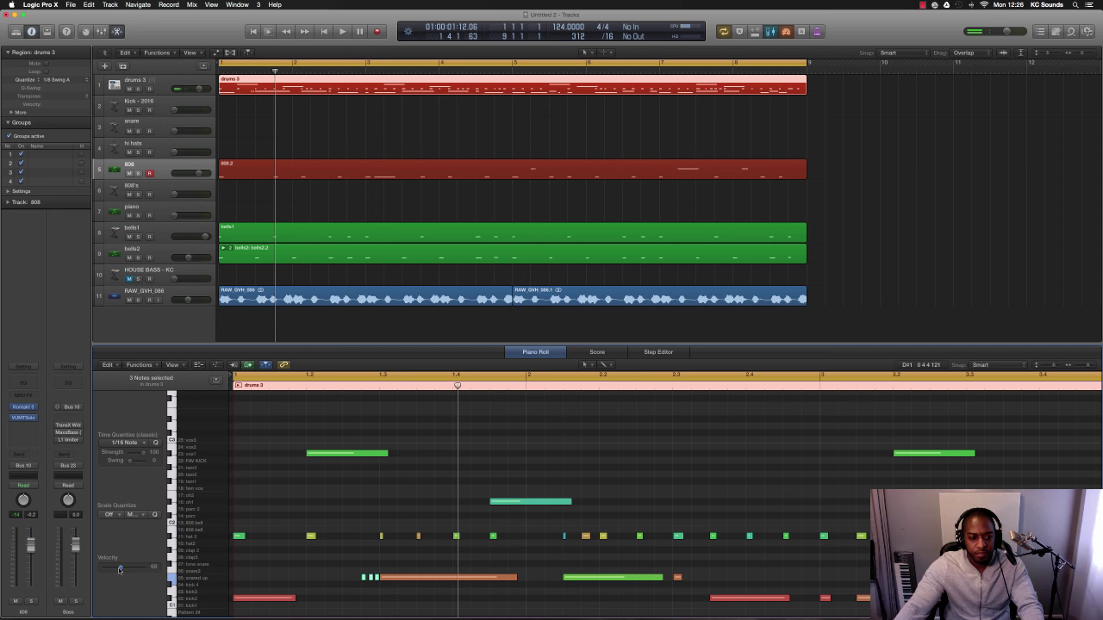
Step: Add short tone snare notes half a beat before and half a beat after the start of bar 5, checking them by playback
key("space")
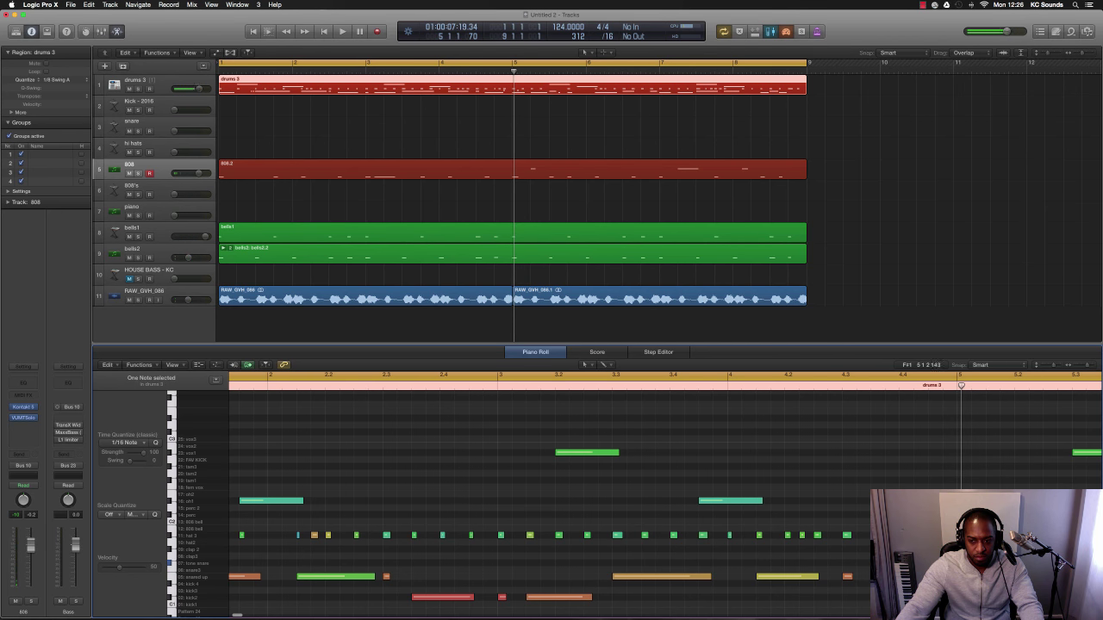
key("Return")
key("space")
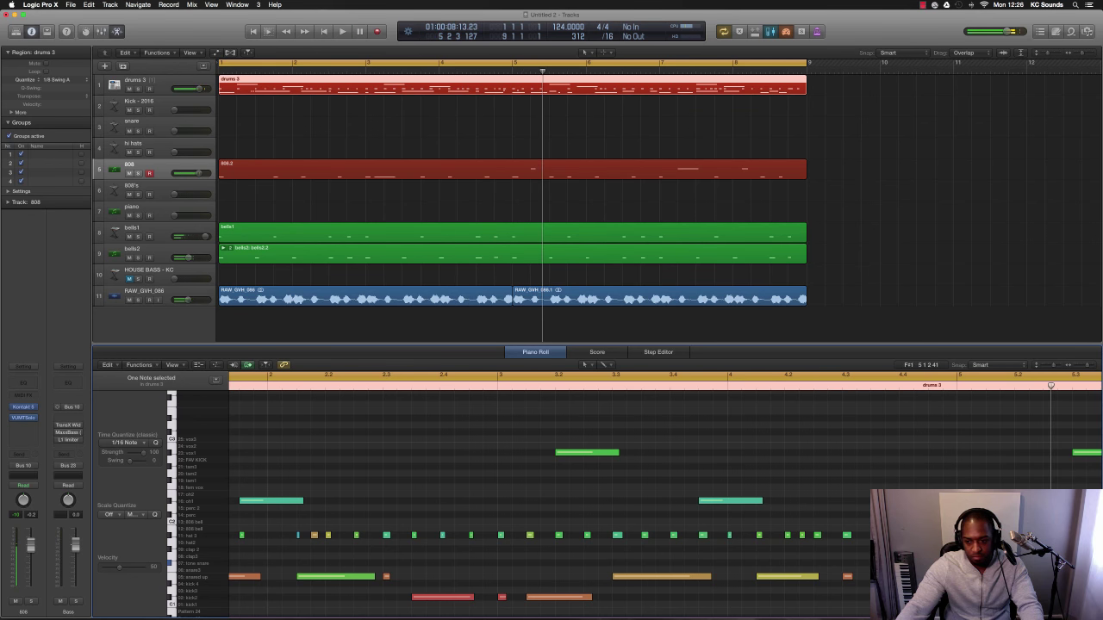
key("Return")
Step: Select the four snared up notes from beat 3 of bar 6 through bar 7 and set their velocity to 102
scroll(778, 541, "down", 5)
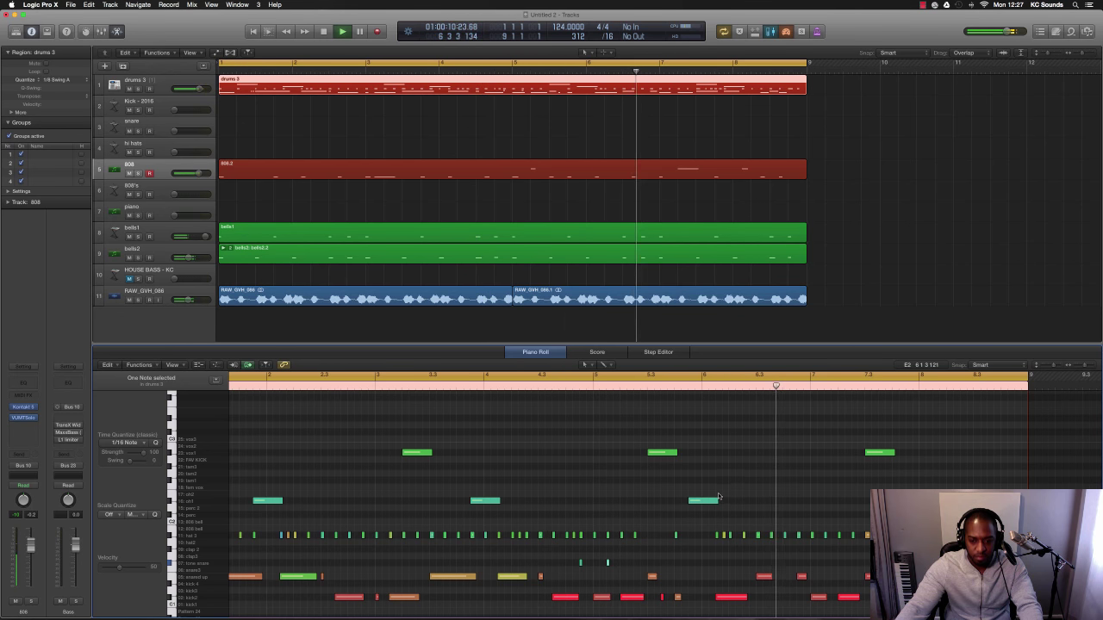
left_click_drag(741, 568, 870, 578)
left_click_drag(152, 569, 137, 569)
Step: Copy all drum, 808, bell and vocal regions from bars 1 to 8 so that the copies start at bar 9
key("super+Up")
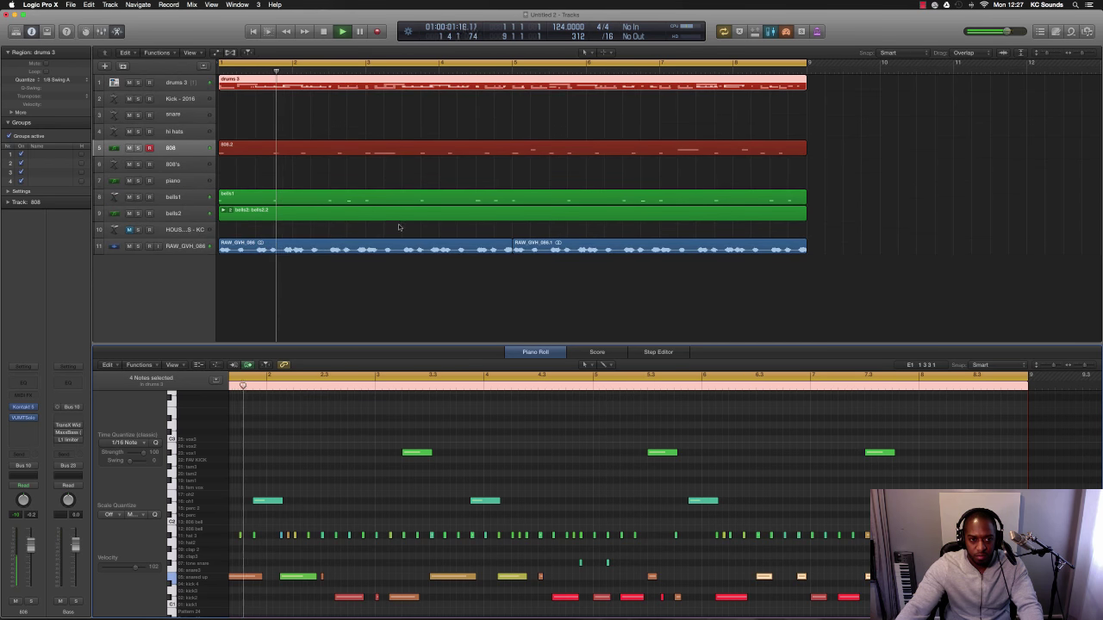
key("super+Left")
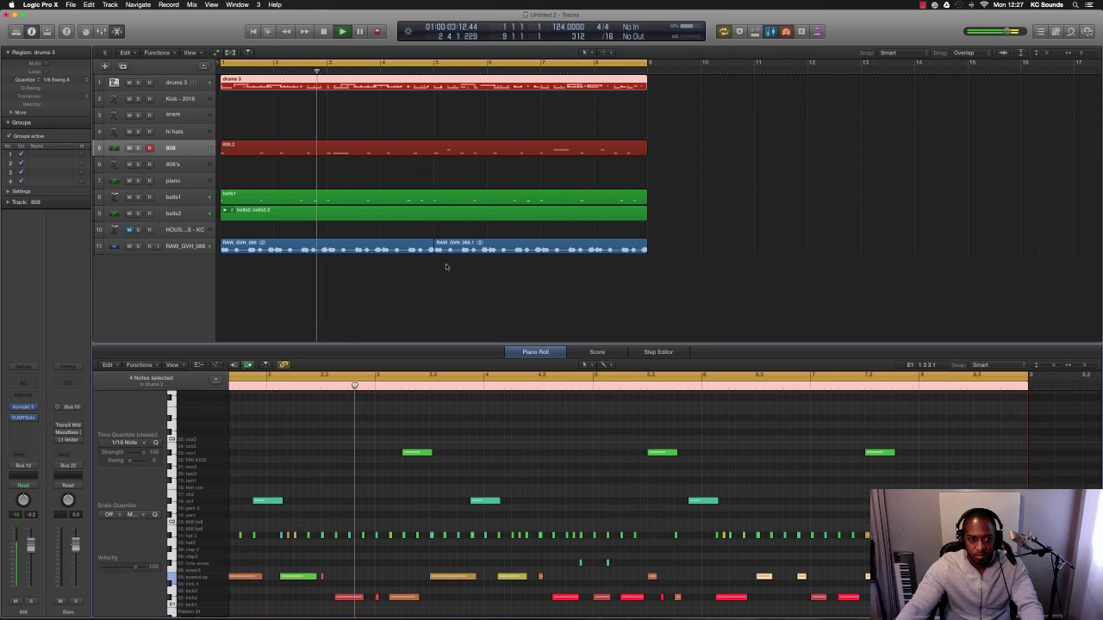
left_click_drag(701, 280, 659, 86)
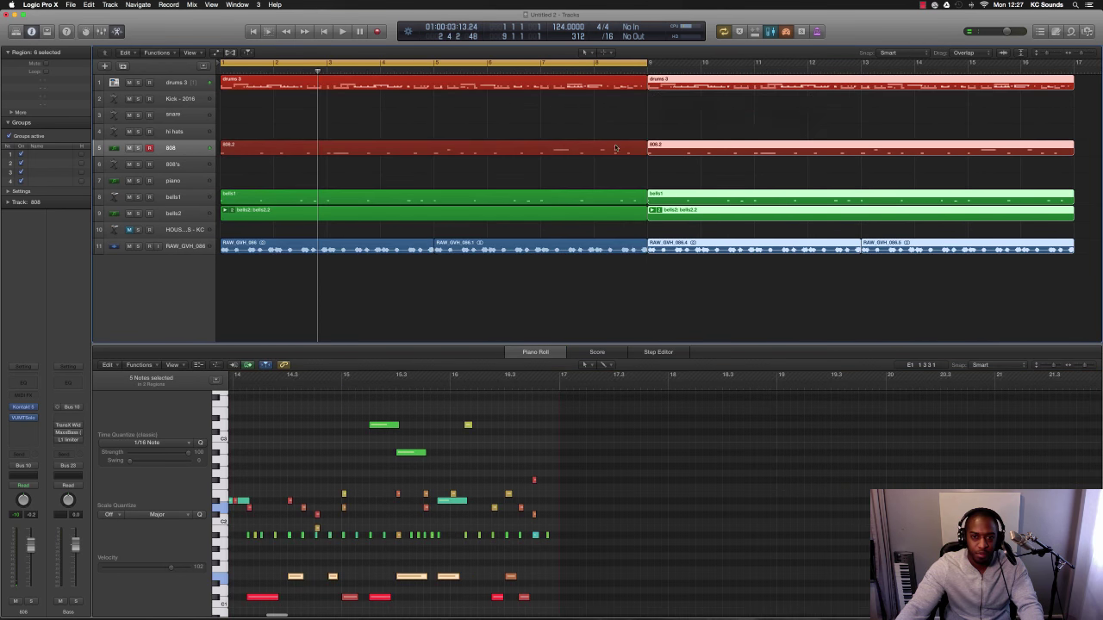
Step: Delete the original drum, 808 and bell regions from bars 1 to 8, plus the vocal region starting at bar 5
left_click_drag(634, 237, 231, 82)
key("Delete")
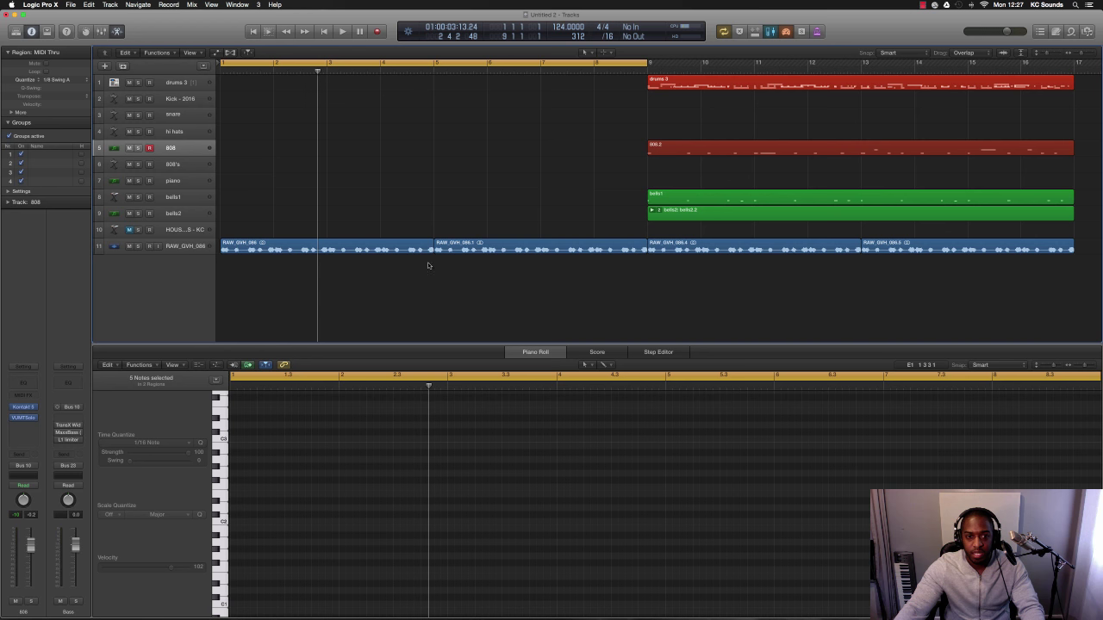
left_click(489, 249)
key("Delete")
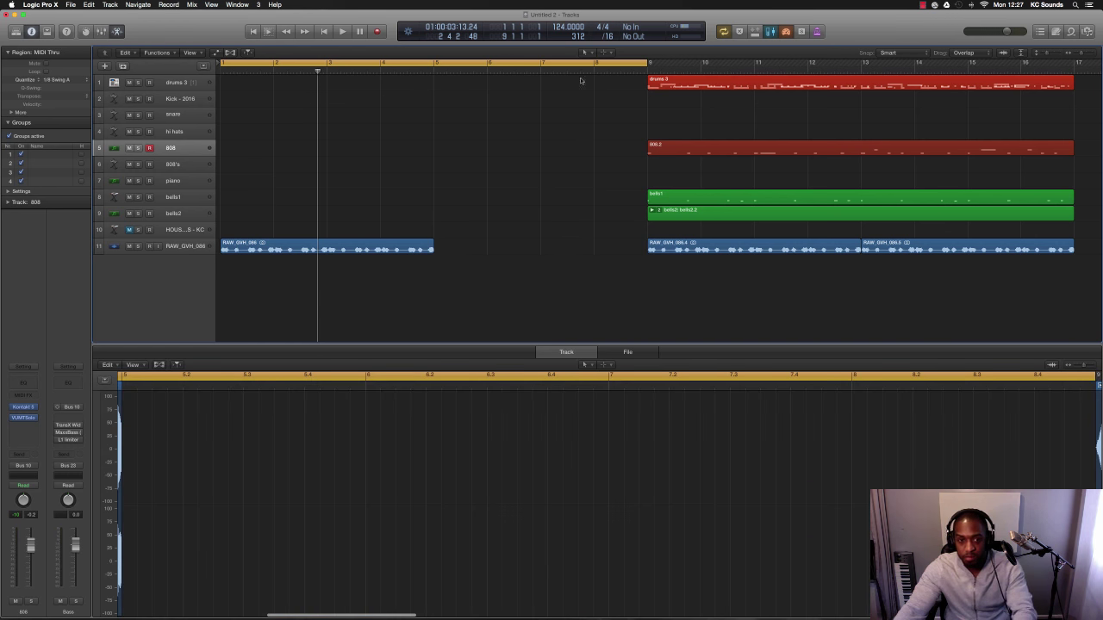
Step: Move the copied regions to bar 5 and the last vocal region to bar 9, extend the cycle to bar 13, and play
left_click_drag(604, 256, 551, 84)
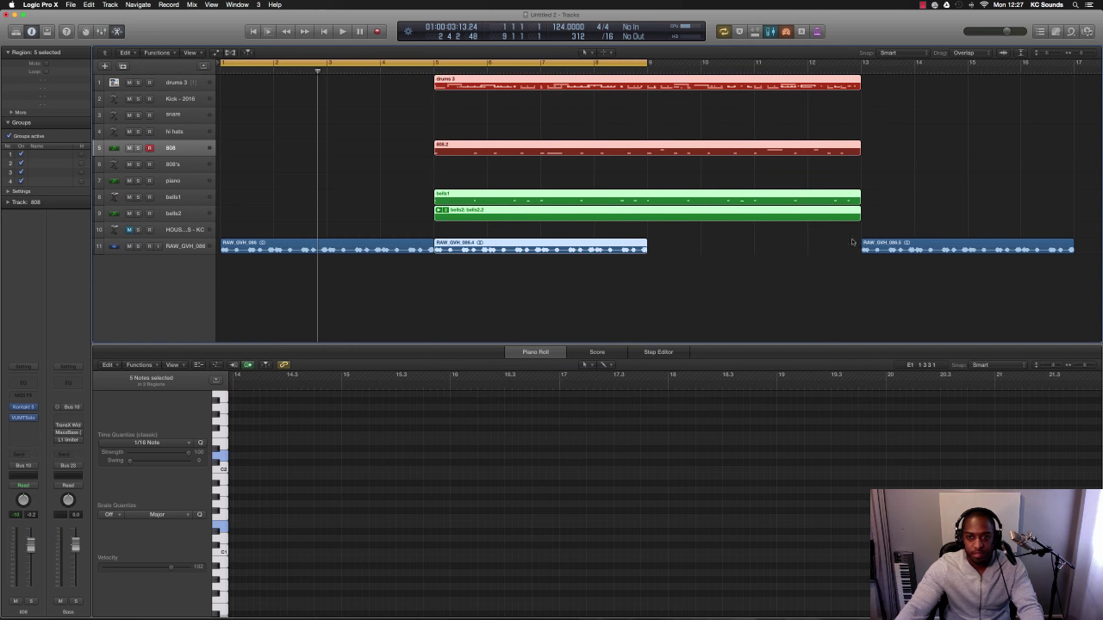
left_click_drag(896, 249, 682, 249)
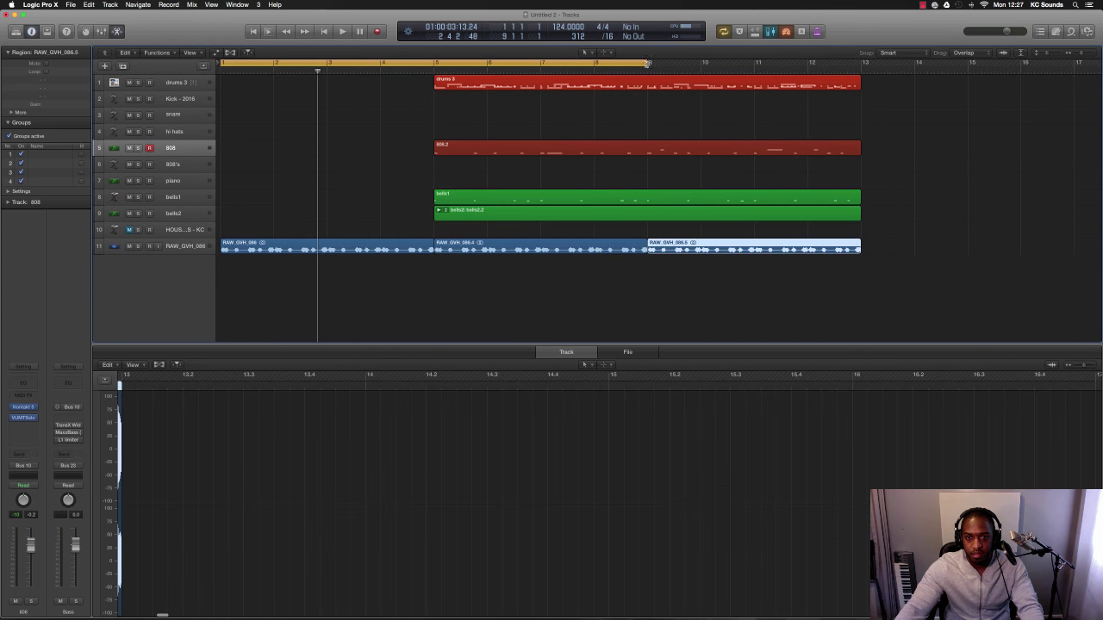
left_click_drag(649, 63, 859, 185)
key("space")
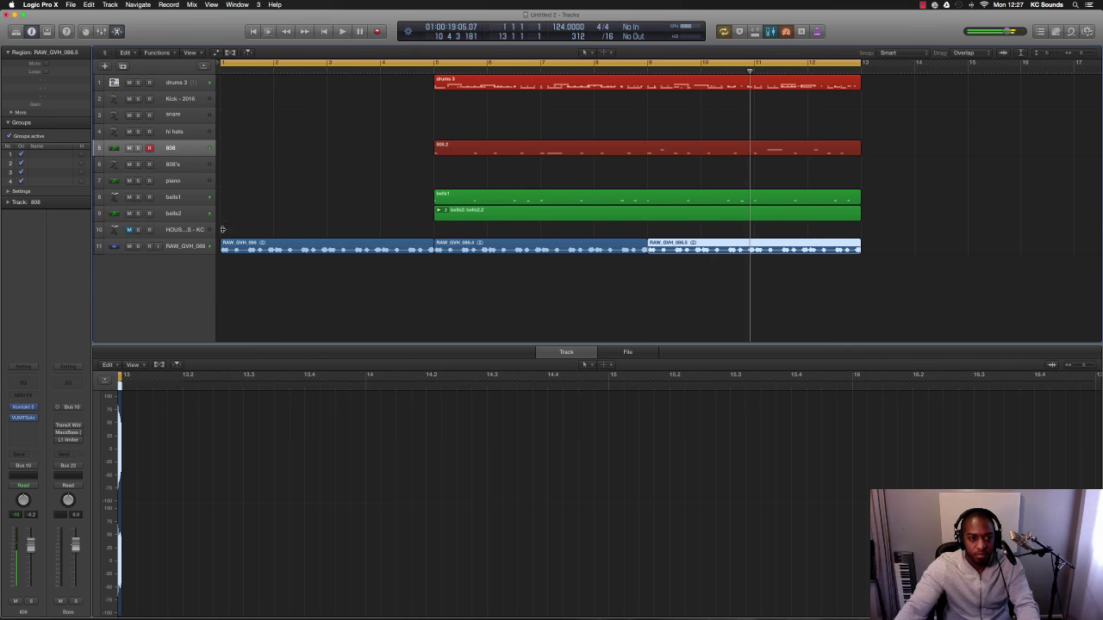
Step: Create a new instrument track below bells2 with the same Kontakt setup and try it out during playback from the start
left_click(194, 213)
double_click(163, 303)
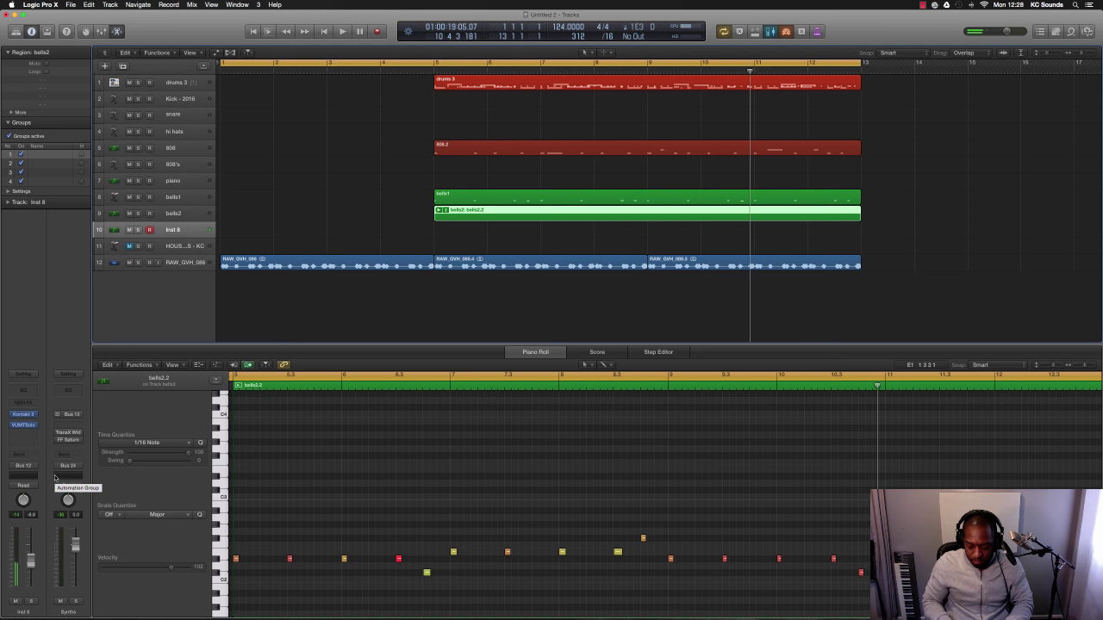
key("Return")
key("space")
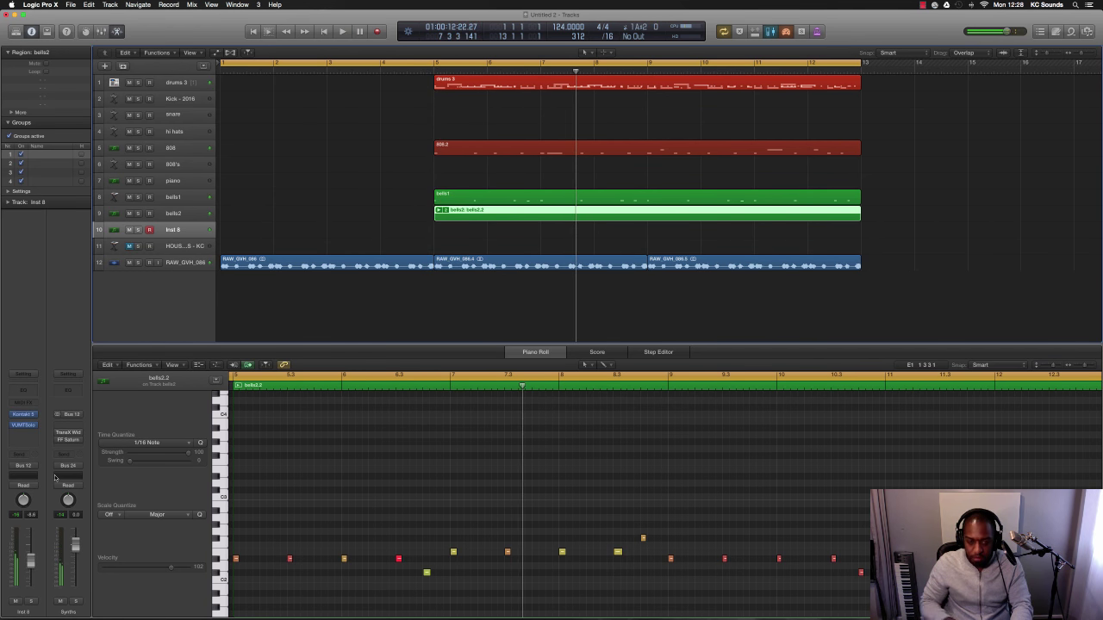
Step: Open the Alchemy instrument on the bells1 track, filter its presets by the Brass category and load Bright Punchy Synth
left_click(184, 234)
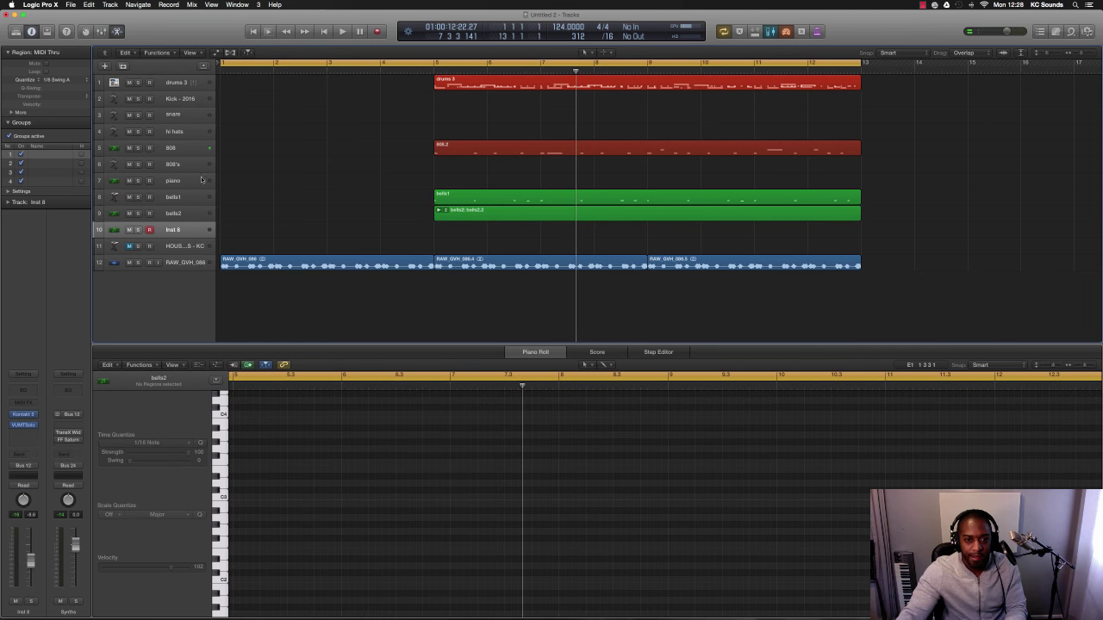
left_click(172, 197)
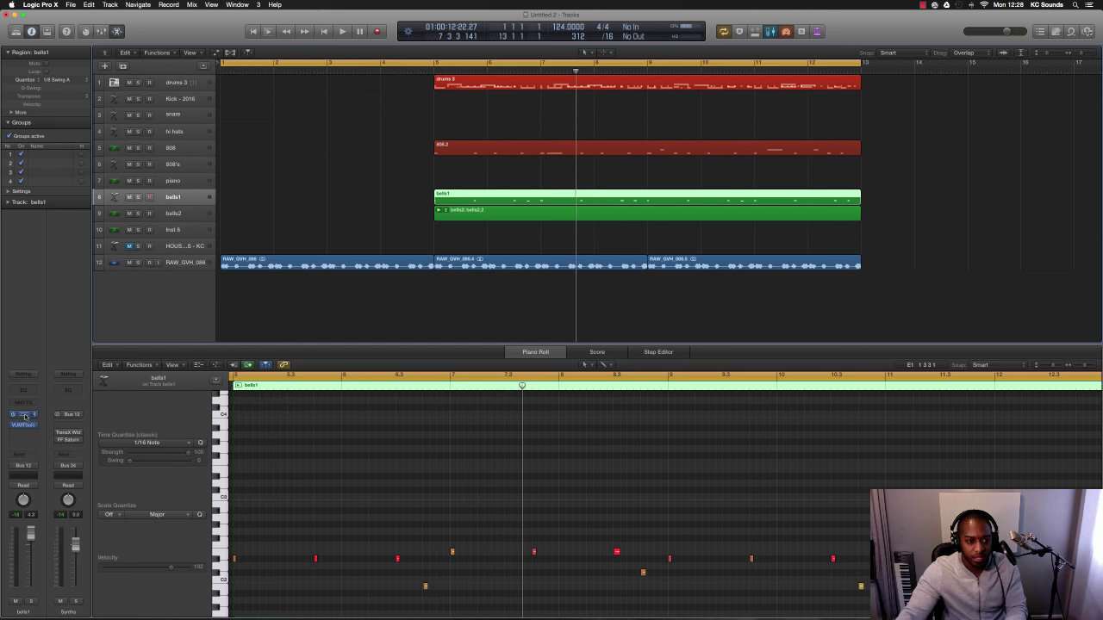
key("v")
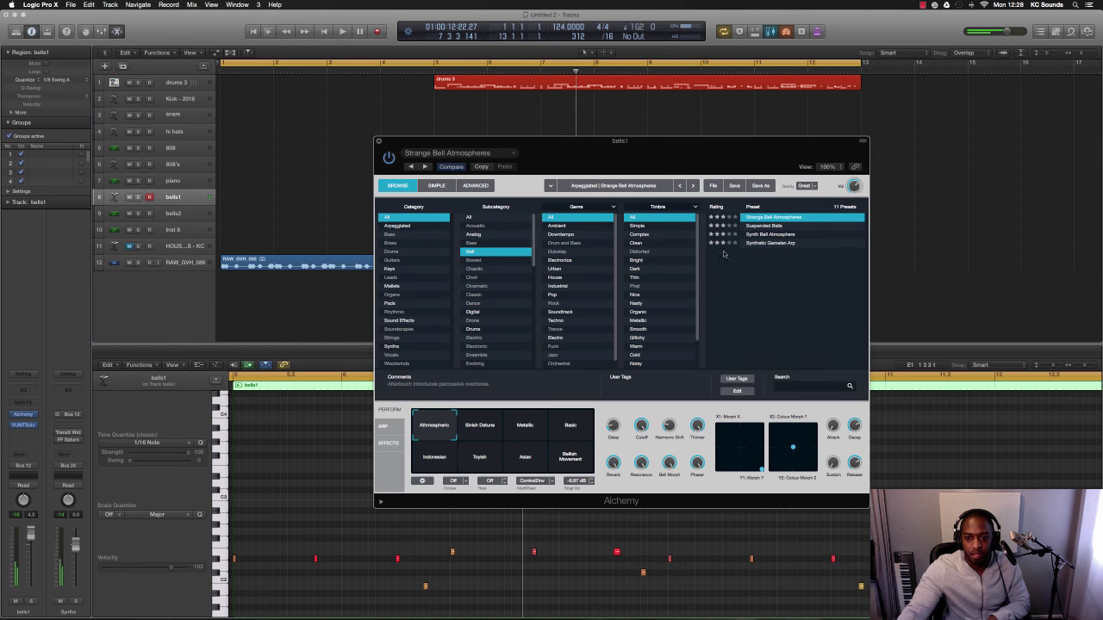
left_click(402, 242)
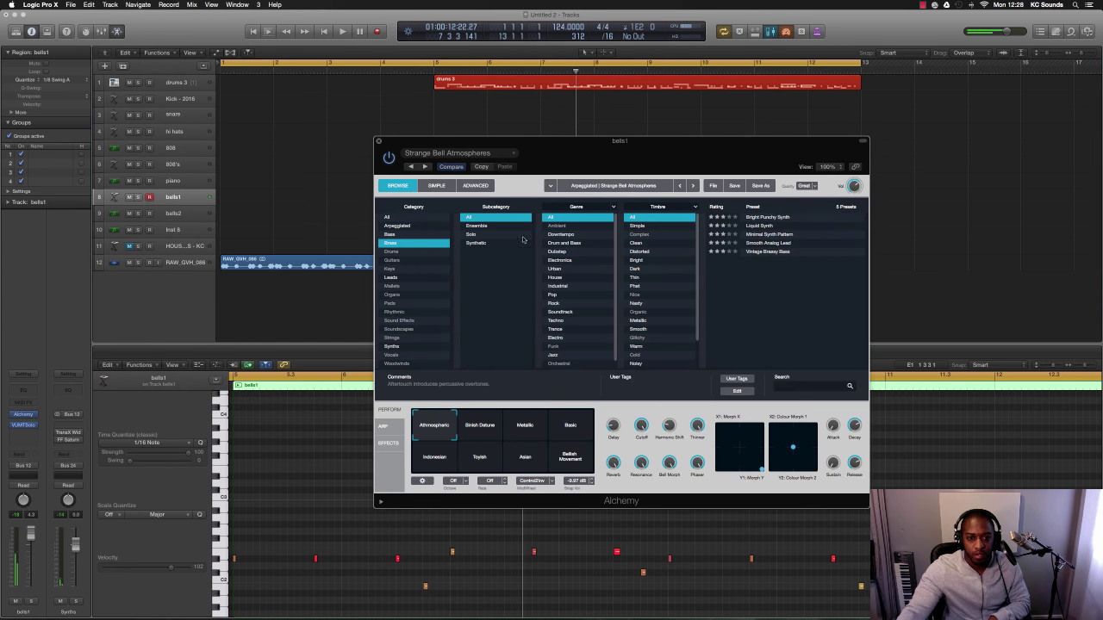
left_click(774, 217)
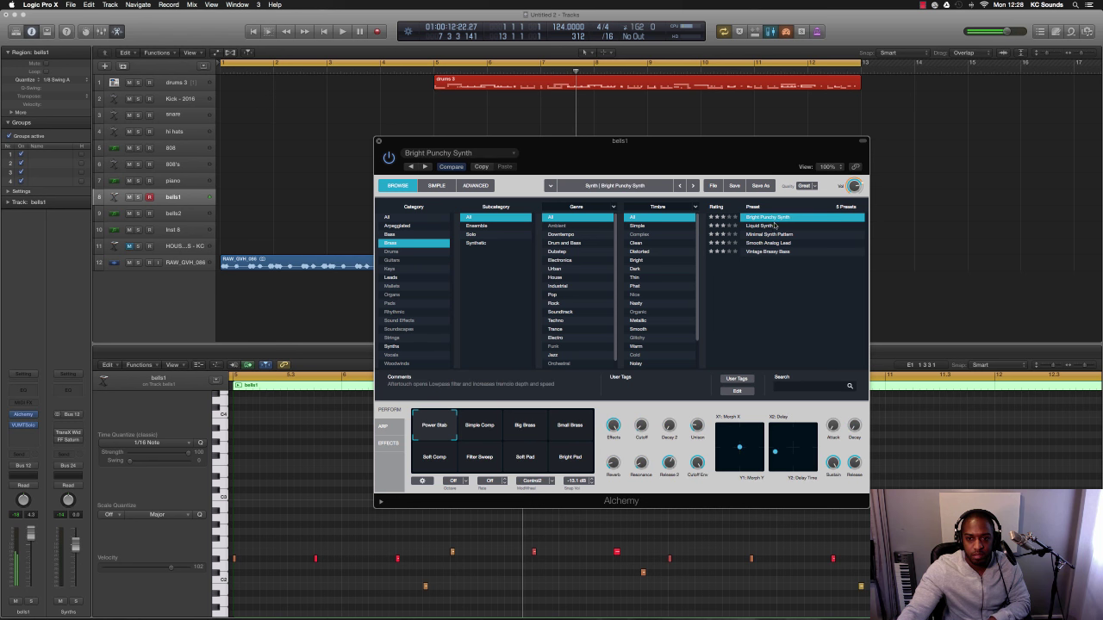
Step: Audition the brass presets Liquid Synth, Minimal Synth Pattern, Smooth Analog Lead and Vintage Brassy Bass on bells1
left_click(776, 226)
left_click(777, 234)
left_click(777, 244)
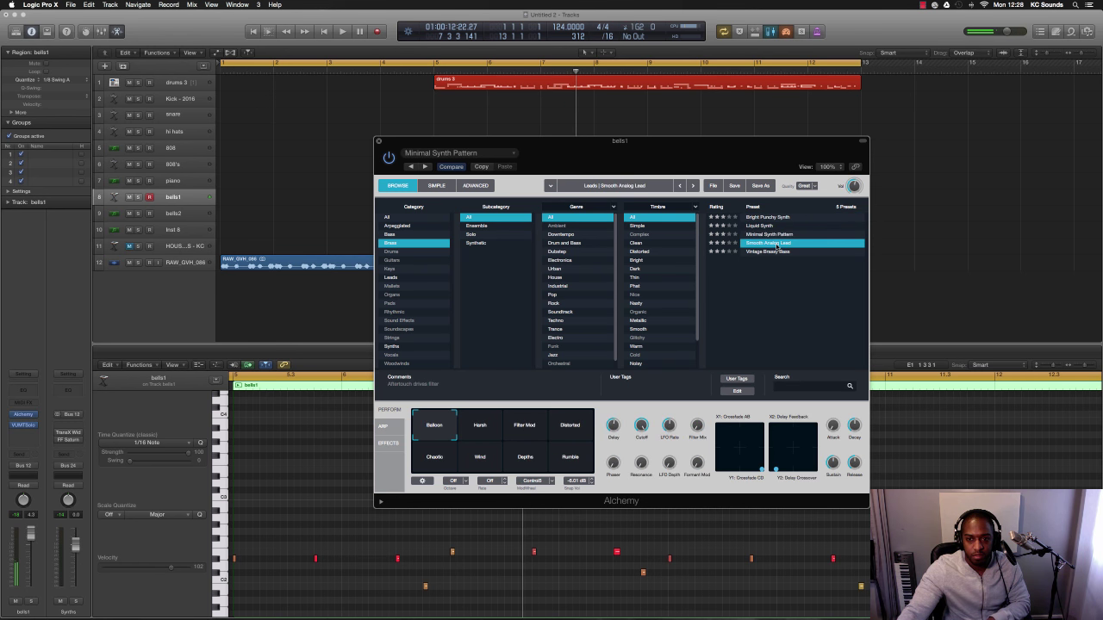
left_click(778, 251)
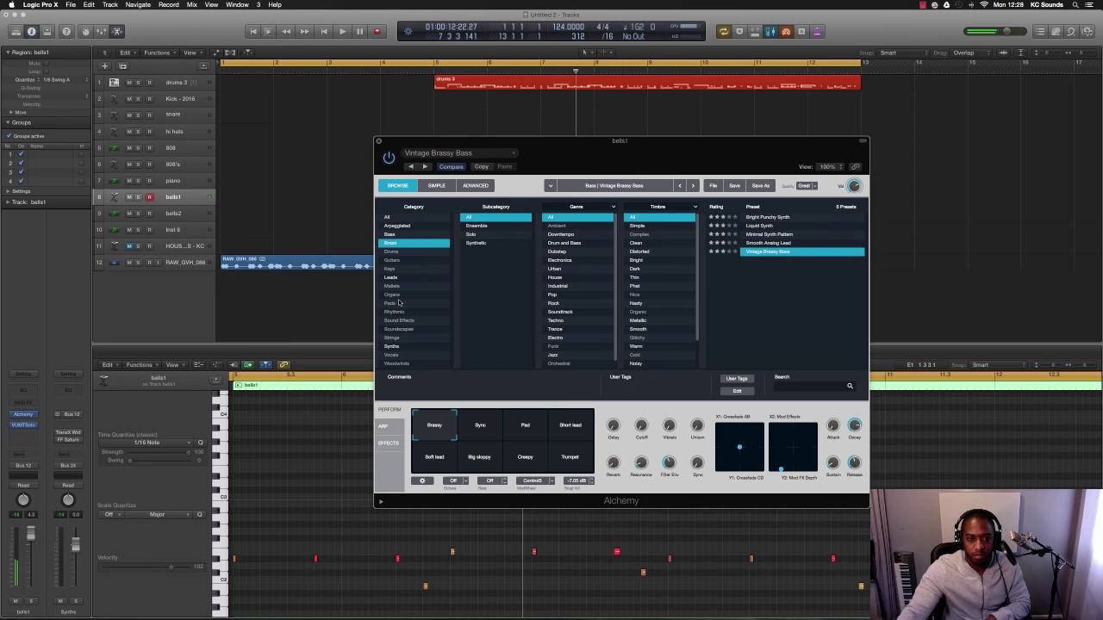
Step: Set the cycle range to bars 5 to 13 and play it back with the plug-in windows hidden, stopping after a short listen
left_click_drag(436, 62, 871, 75)
key("space")
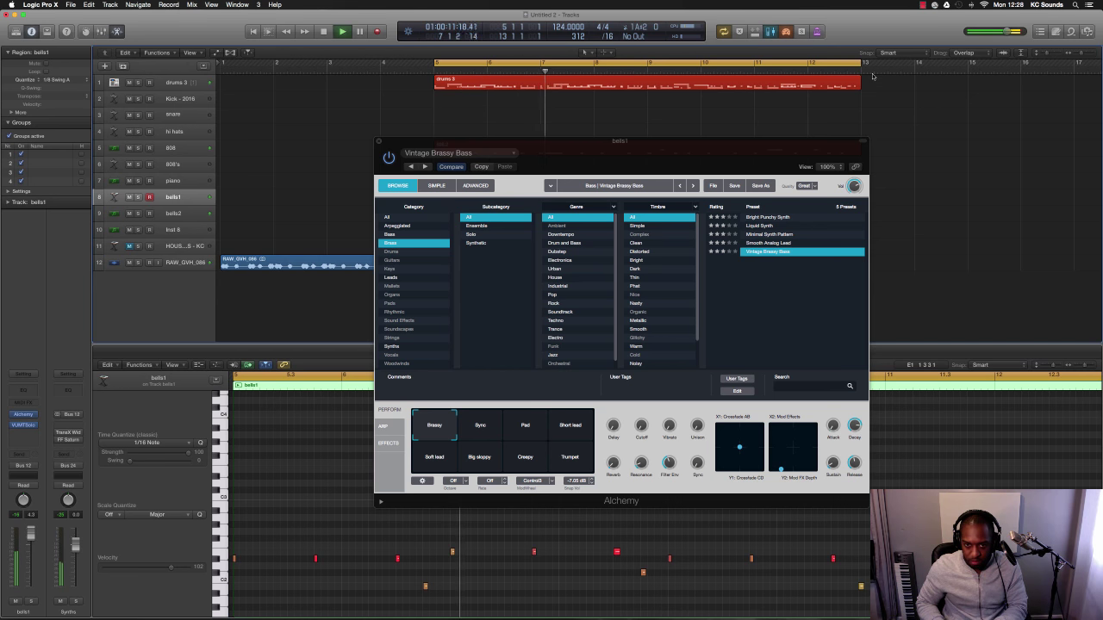
key("v")
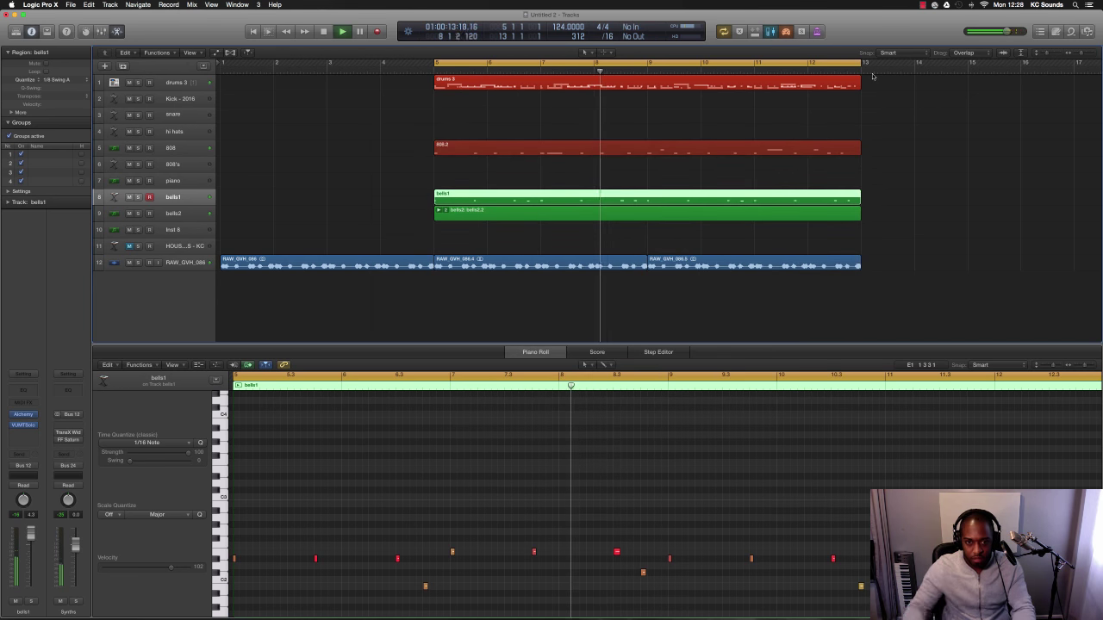
key("space")
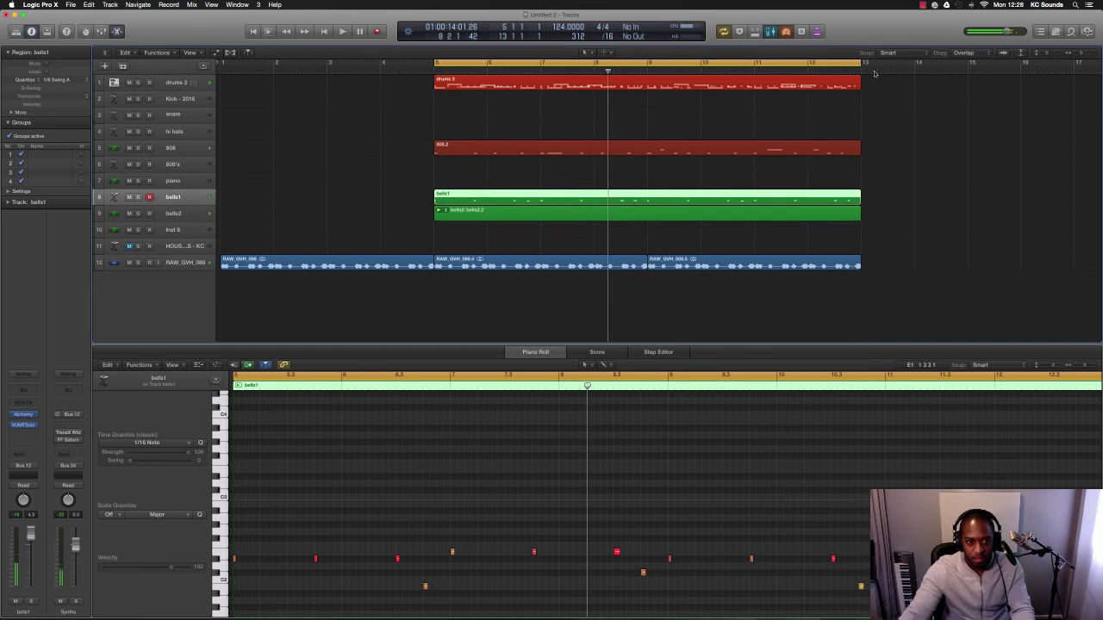
Step: Browse the All and Leads categories in Alchemy on bells1, undo the preset changes back to Strange Bell Atmospheres, and play
left_click(23, 415)
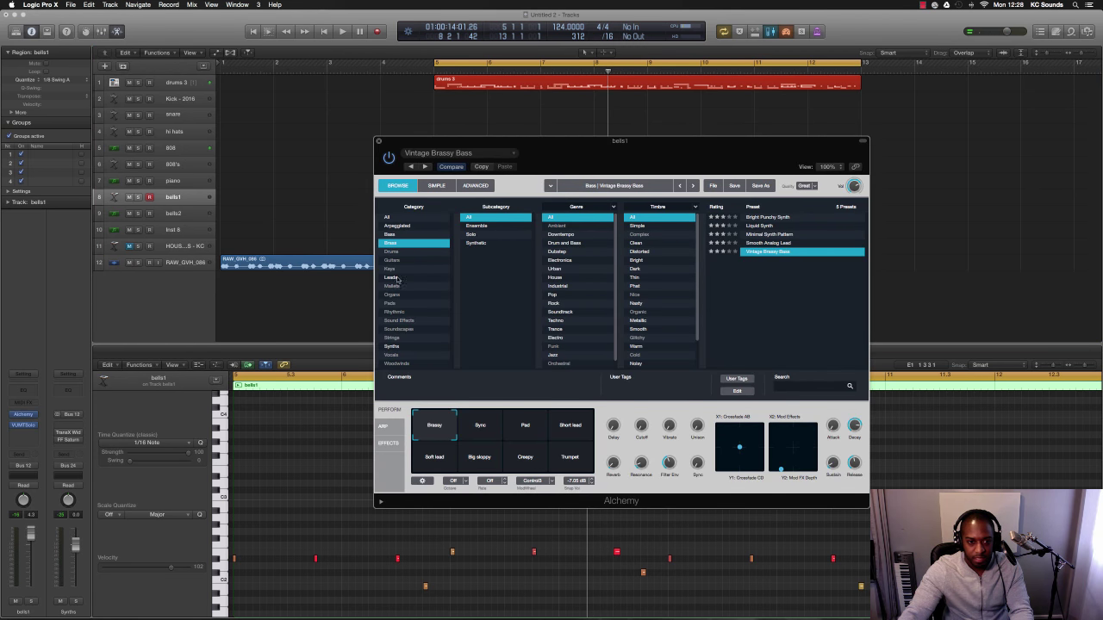
left_click(401, 218)
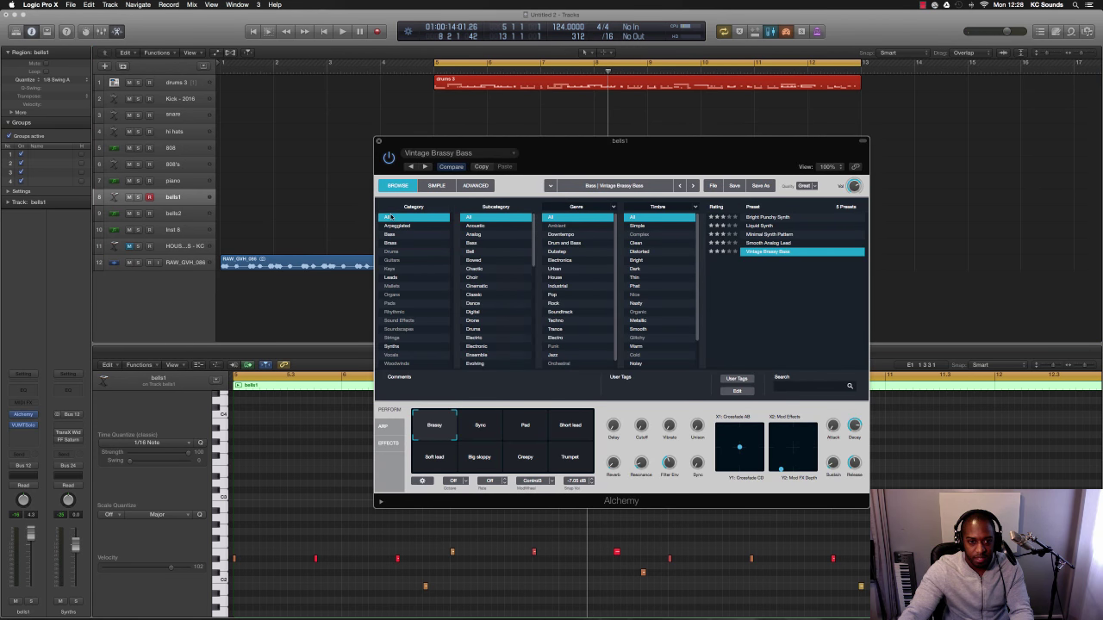
left_click(398, 278)
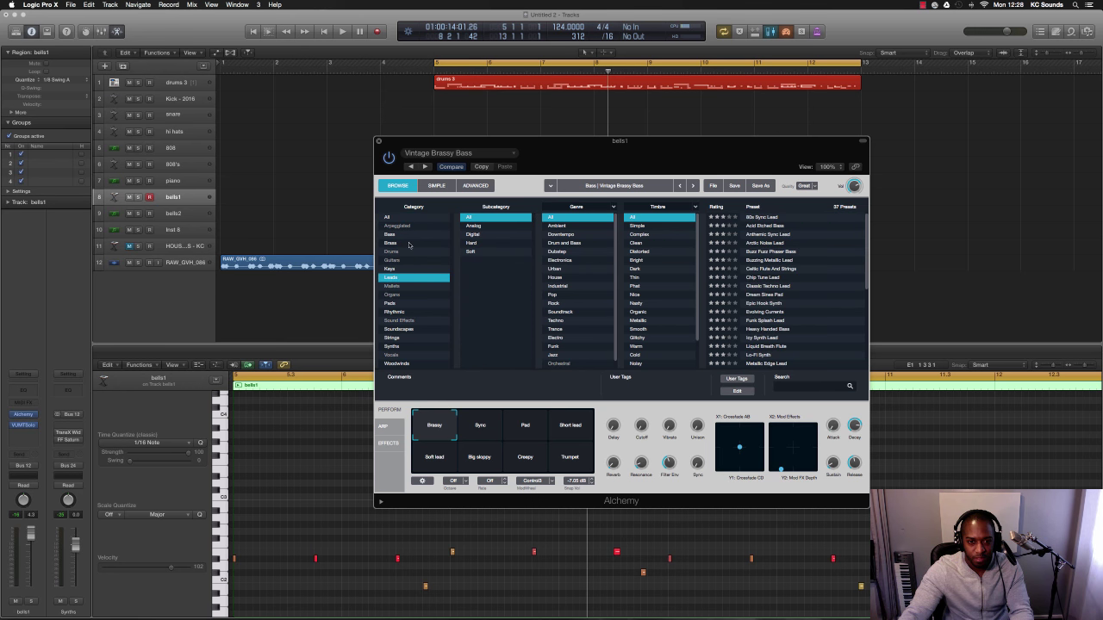
key("super+z")
key("space")
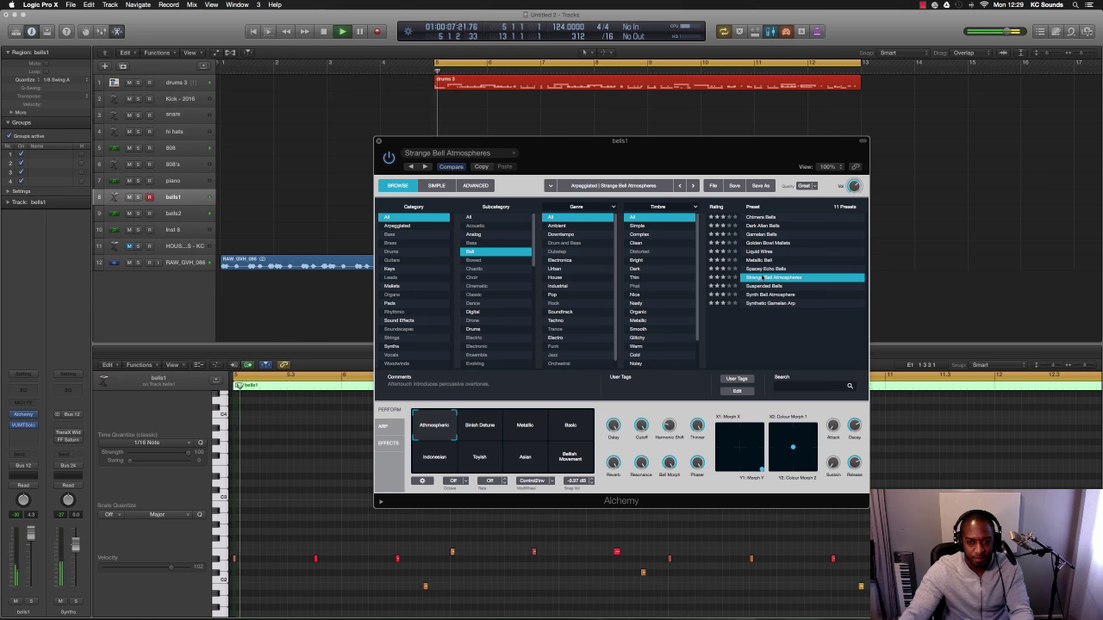
Step: Close the Alchemy window, check the bells2 track, and listen to bells1 in solo before turning its solo off
left_click(378, 142)
left_click(193, 217)
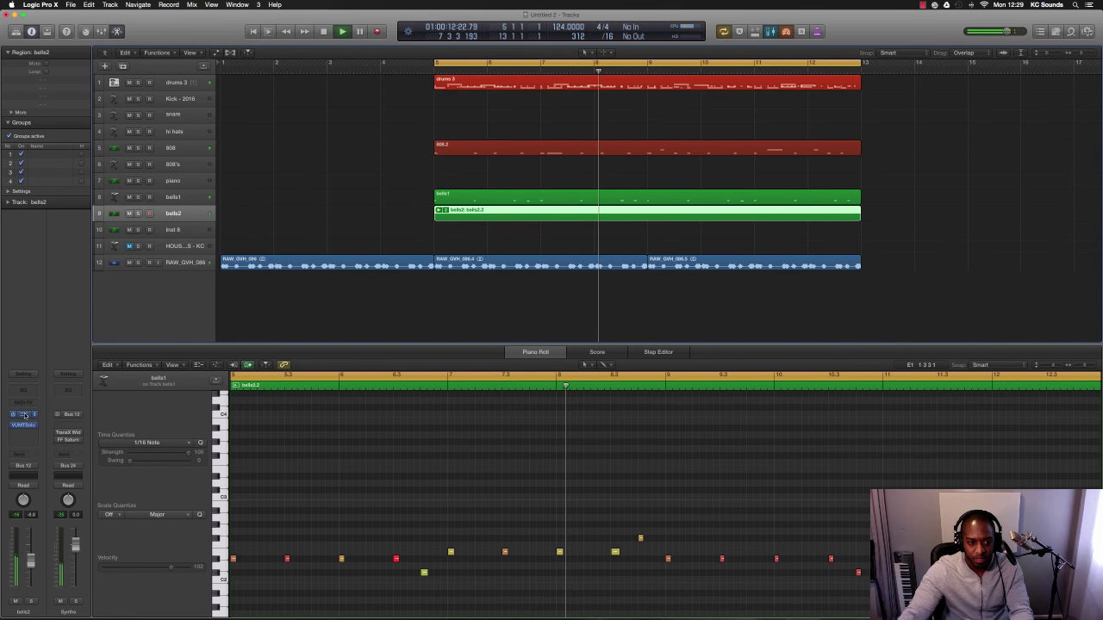
left_click(139, 197)
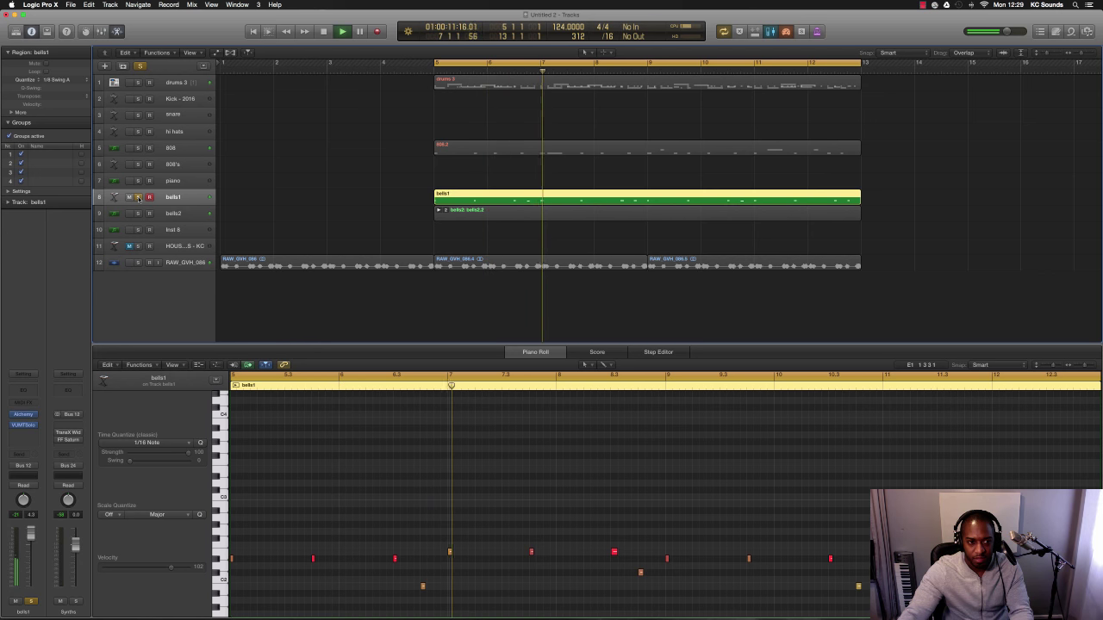
key("space")
left_click(138, 198)
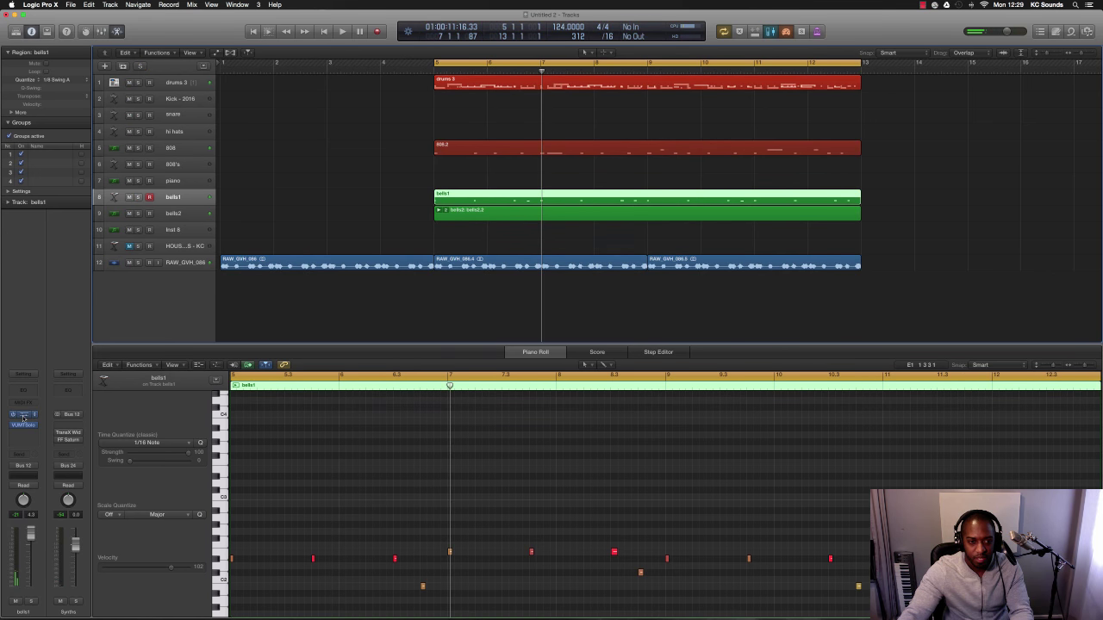
Step: Adjust Alchemy's Delay amount on the bells1 track during playback and set the track's volume to 0.0 dB
left_click(23, 416)
key("space")
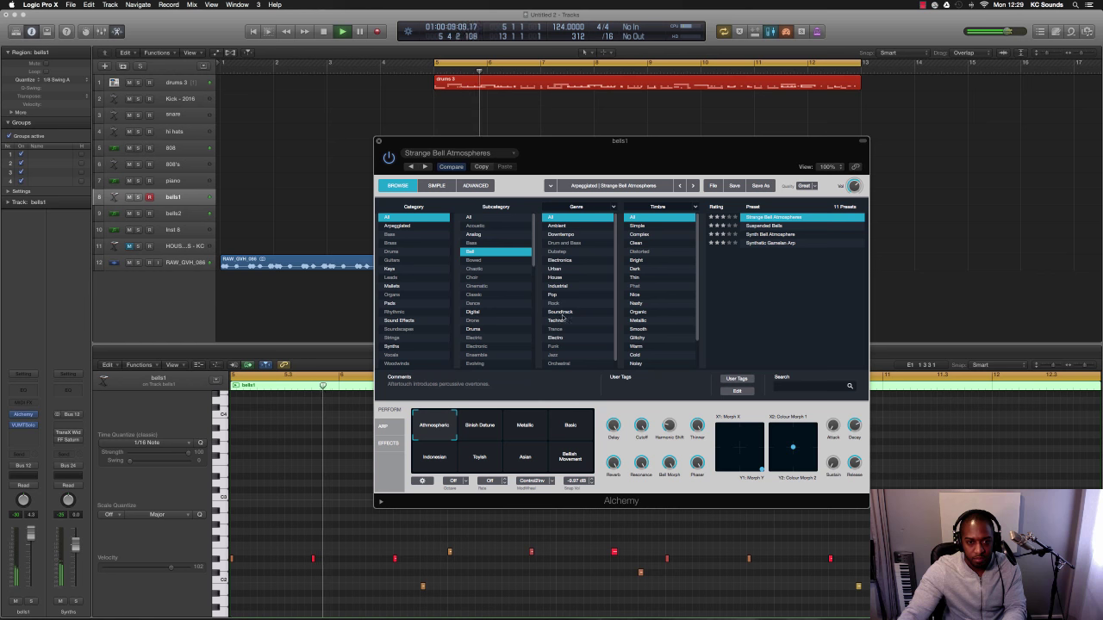
key("space")
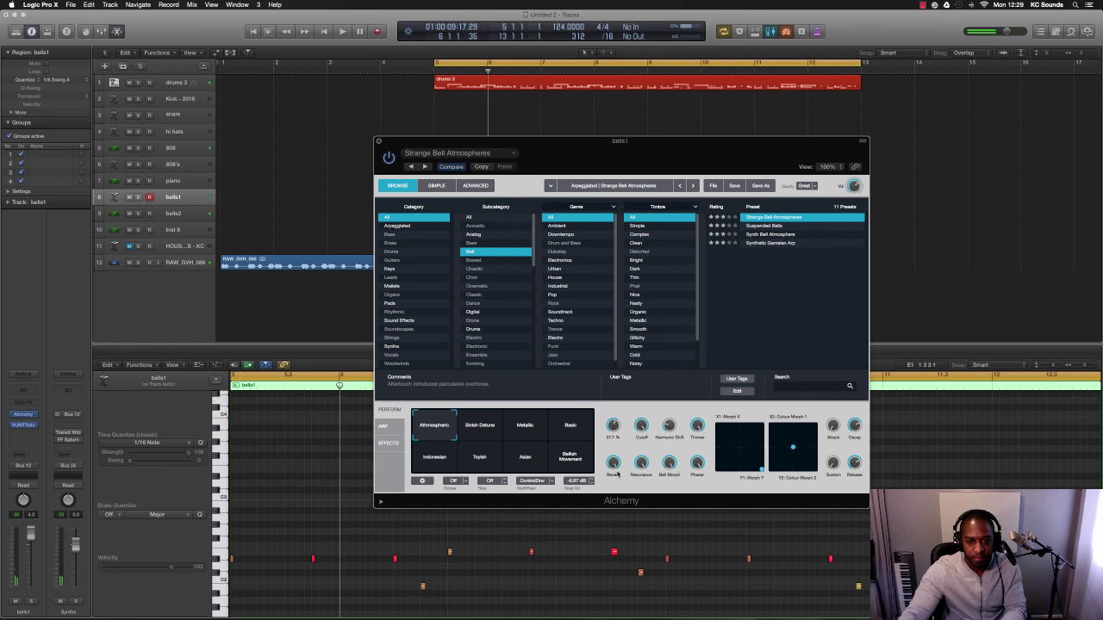
key("space")
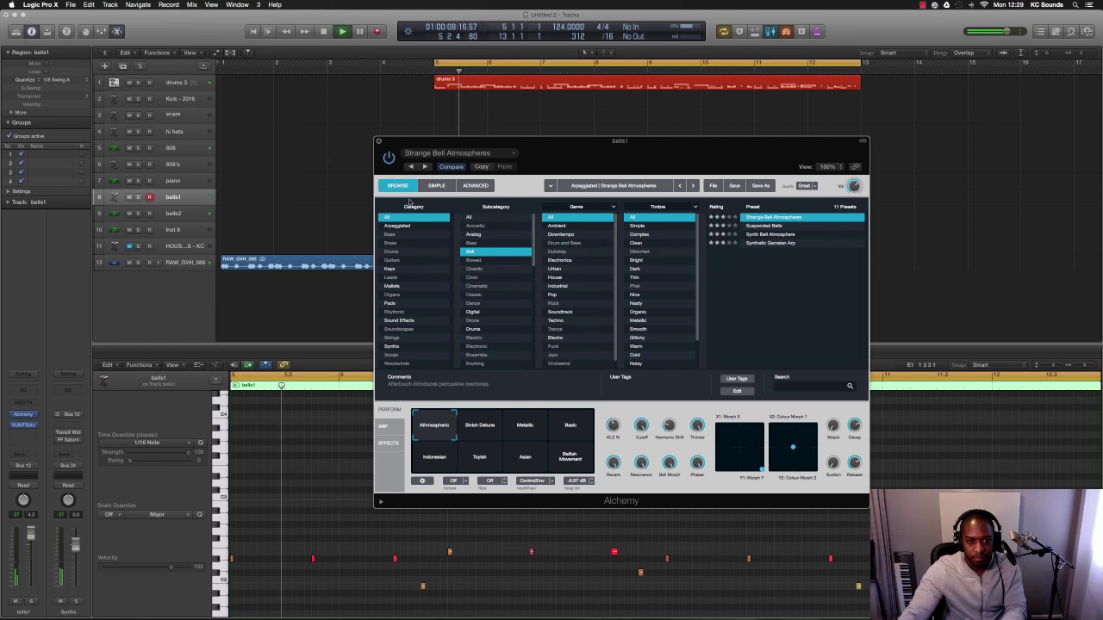
left_click(377, 140)
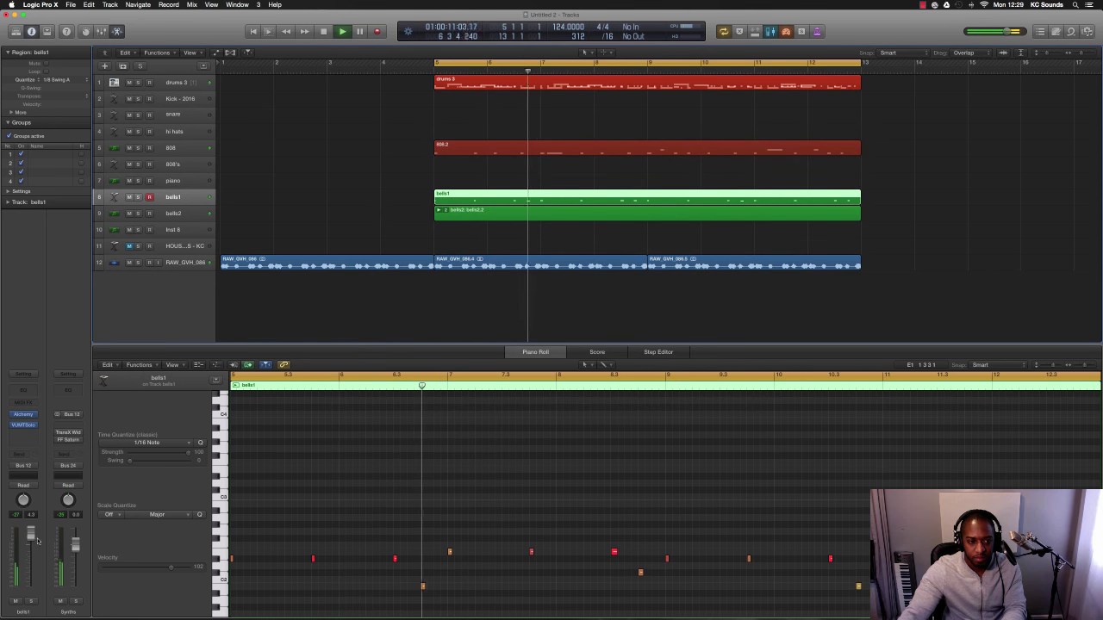
key("space")
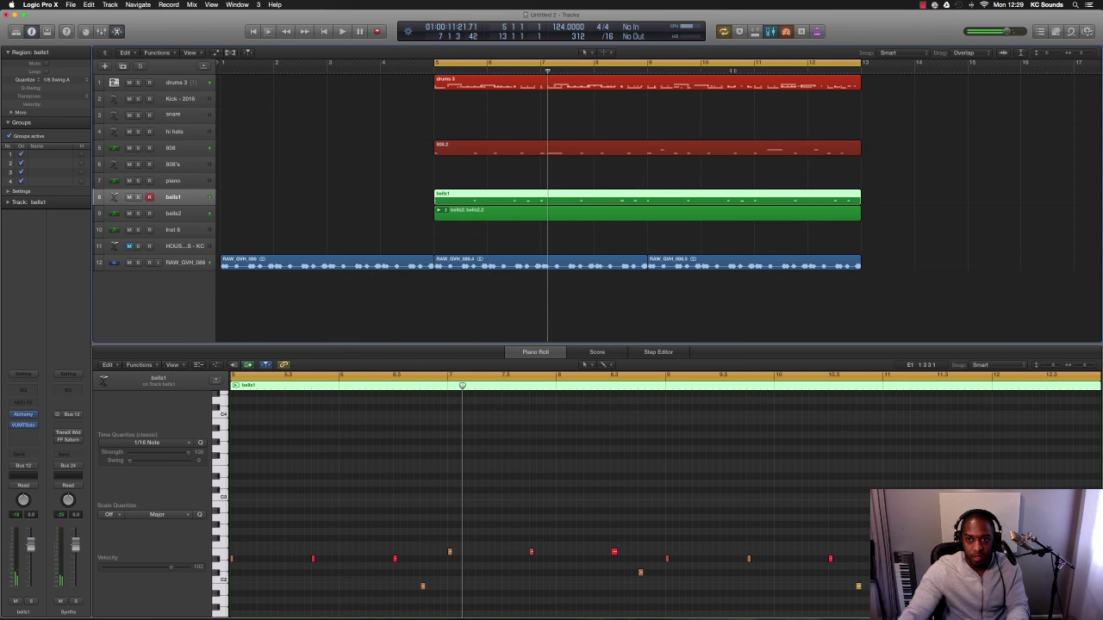
Step: Play the arrangement with the cycle starting at bar 1, return it to bar 5, and copy all regions of bars 5 to 13 to bar 13
left_click_drag(435, 64, 221, 64)
key("space")
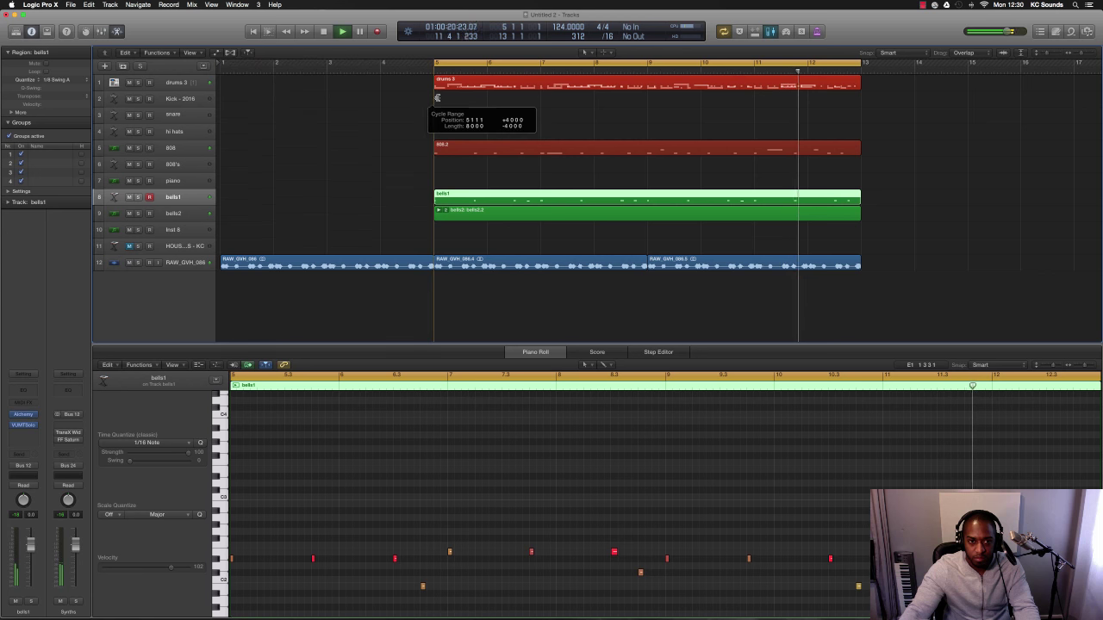
key("super+Left")
key("super+Left")
left_click_drag(610, 285, 509, 64)
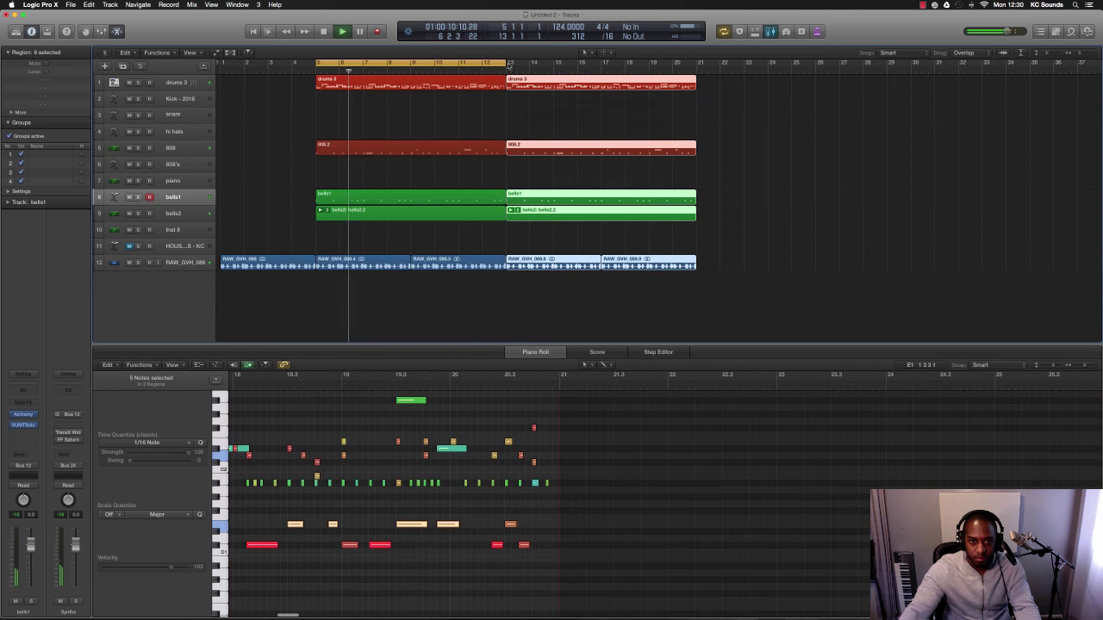
Step: Extend the cycle to bar 21 and delete the copied bells2 region at bar 13
left_click(691, 161)
left_click(603, 214)
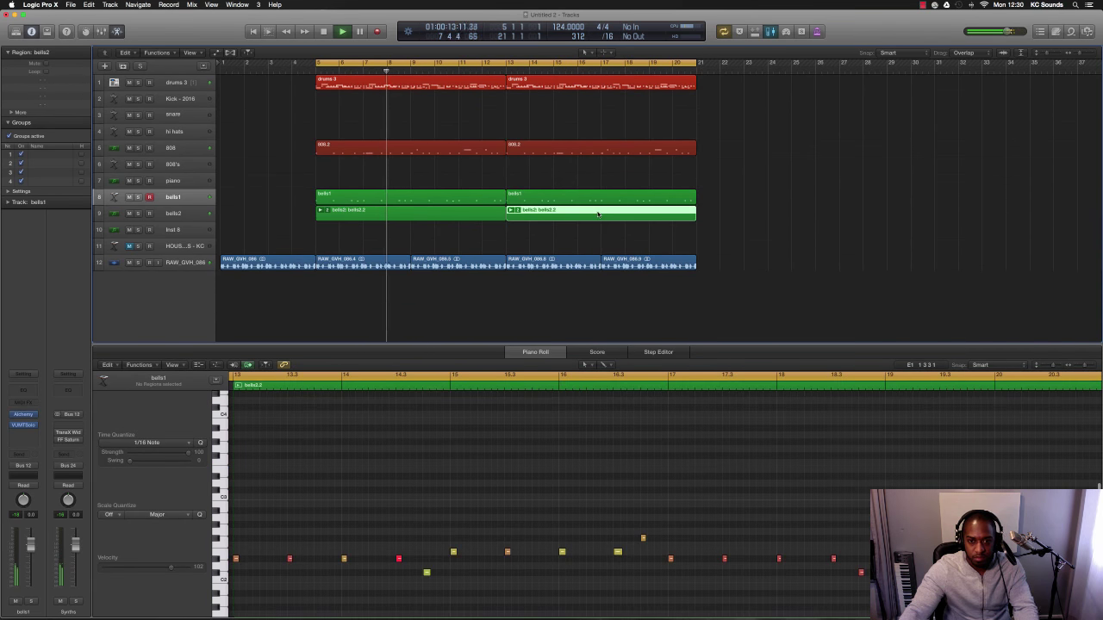
key("Delete")
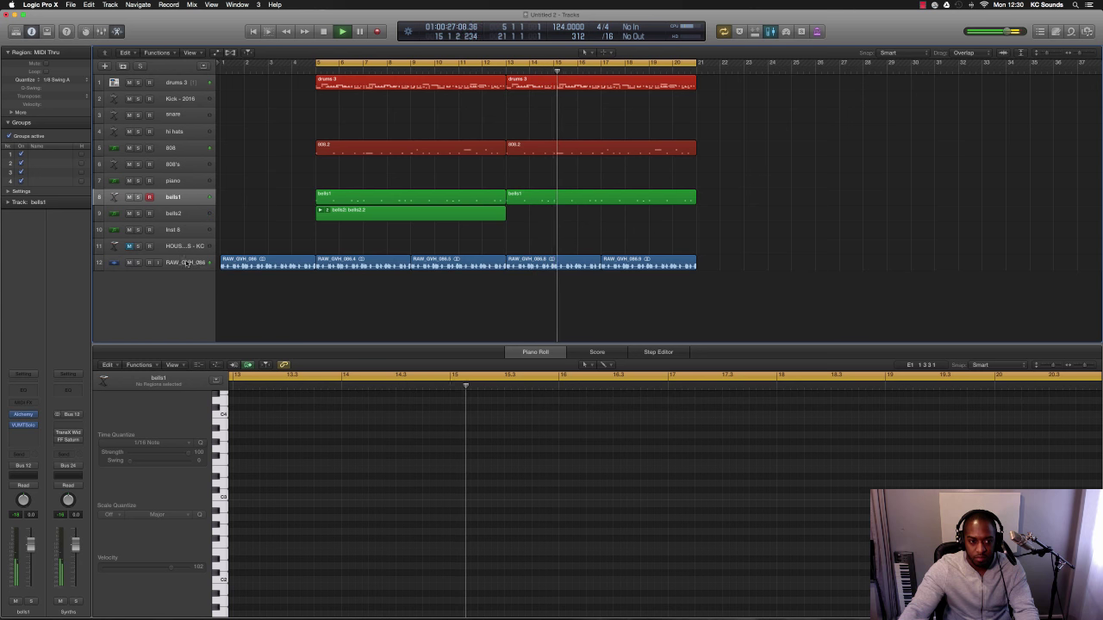
Step: Select the RAW_GVH_086 vocal track and insert the Phaser modulation effect after its existing plug-in
left_click(157, 262)
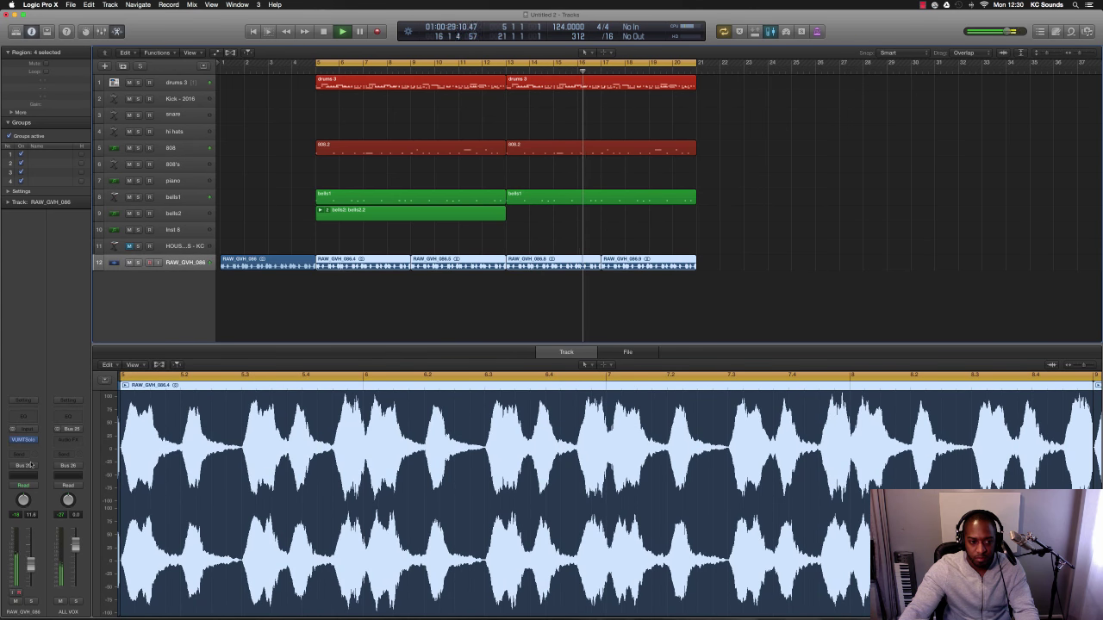
left_click(22, 440)
mouse_move(50, 534)
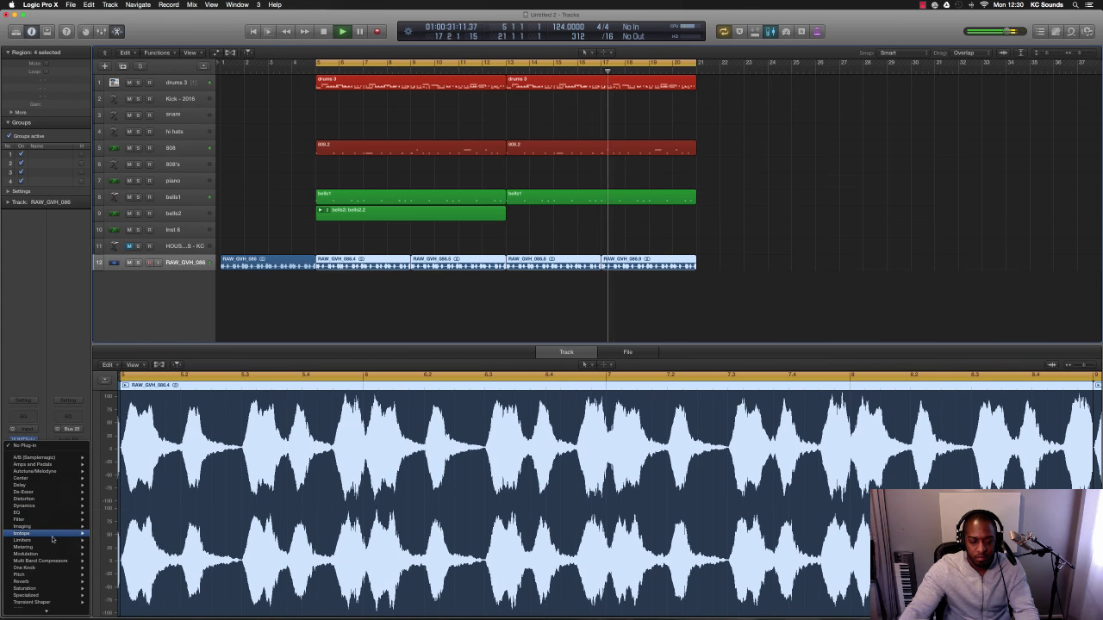
mouse_move(51, 554)
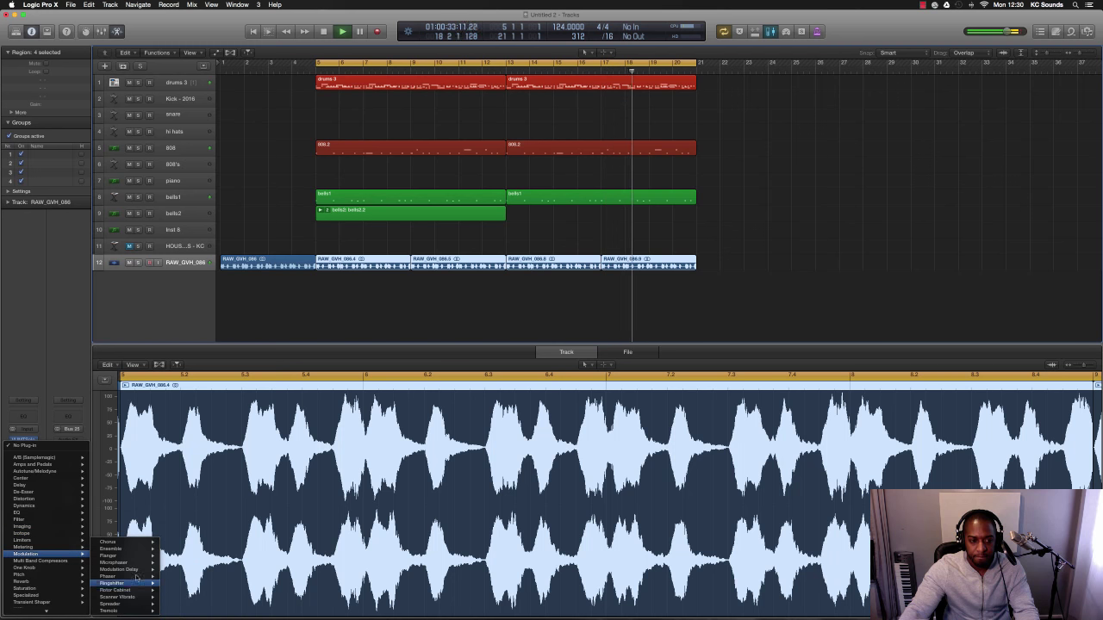
mouse_move(139, 545)
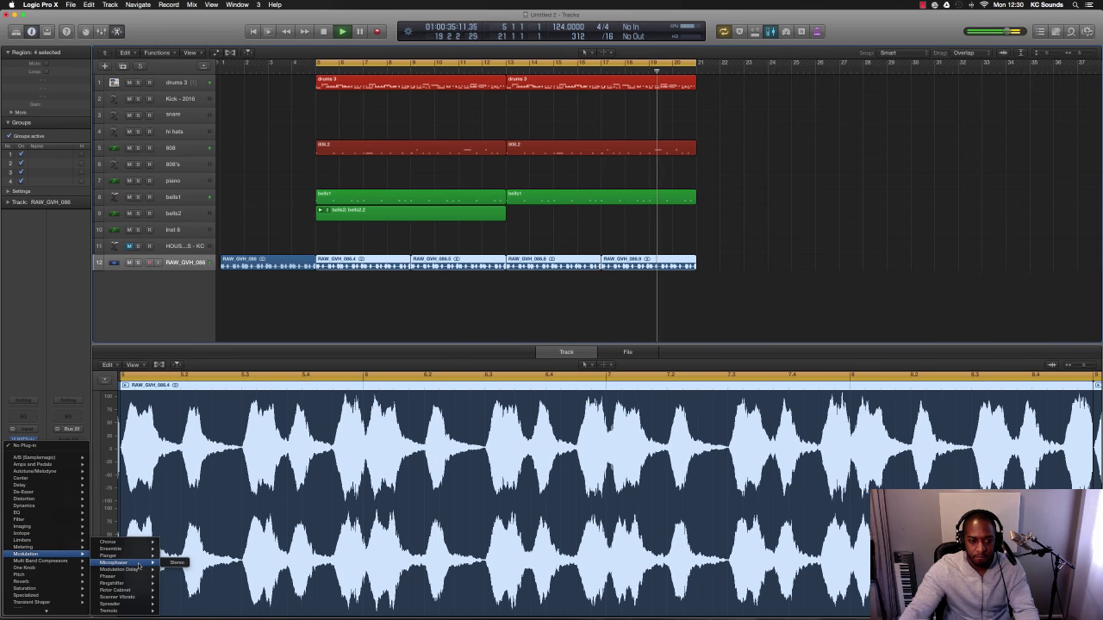
left_click(160, 584)
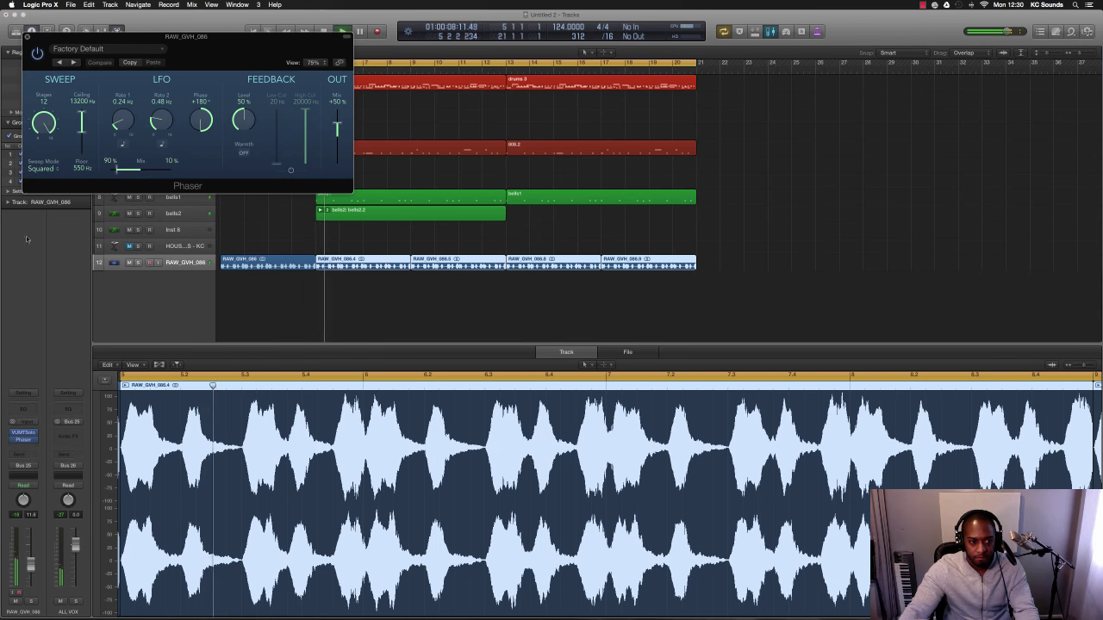
Step: Insert an AutoFilter below the Phaser on the RAW_GVH_086 track and adjust its cutoff to about 71%
left_click(23, 446)
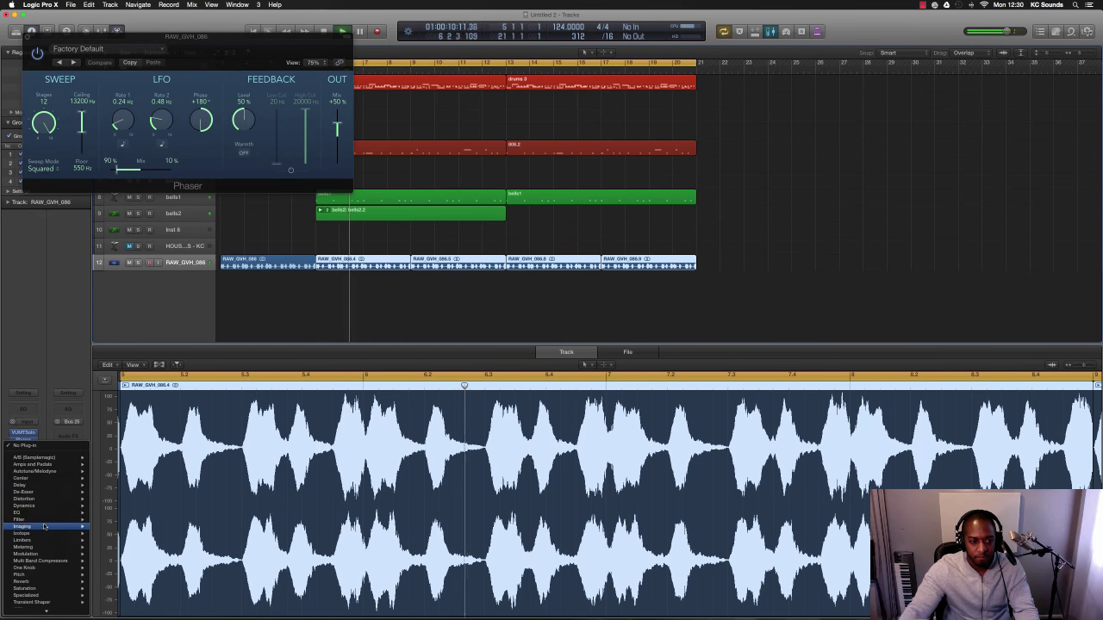
mouse_move(141, 541)
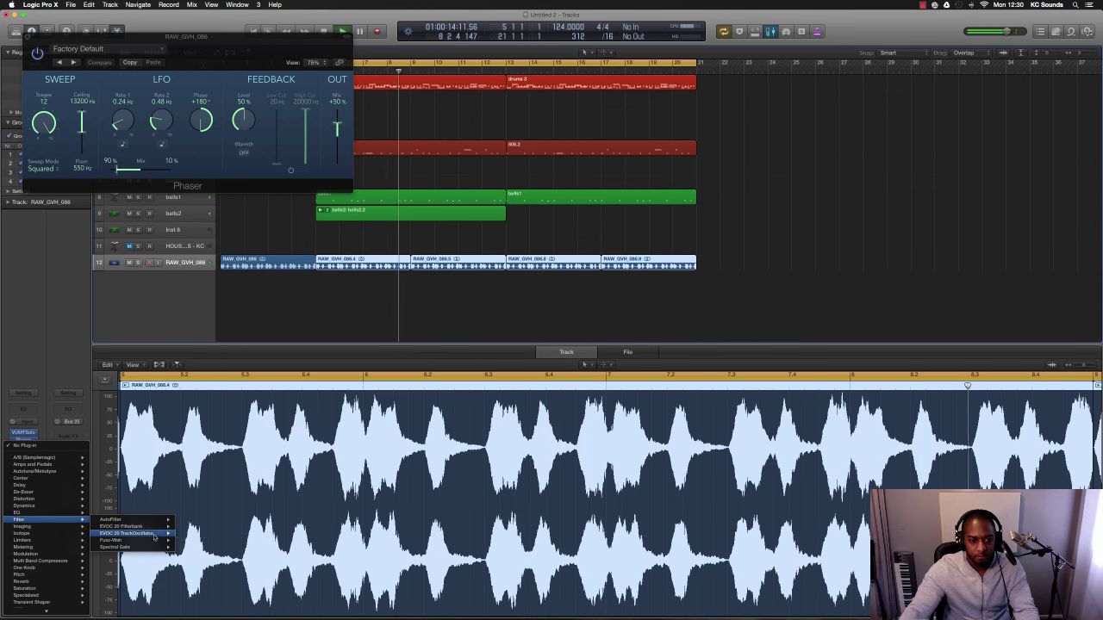
left_click(191, 522)
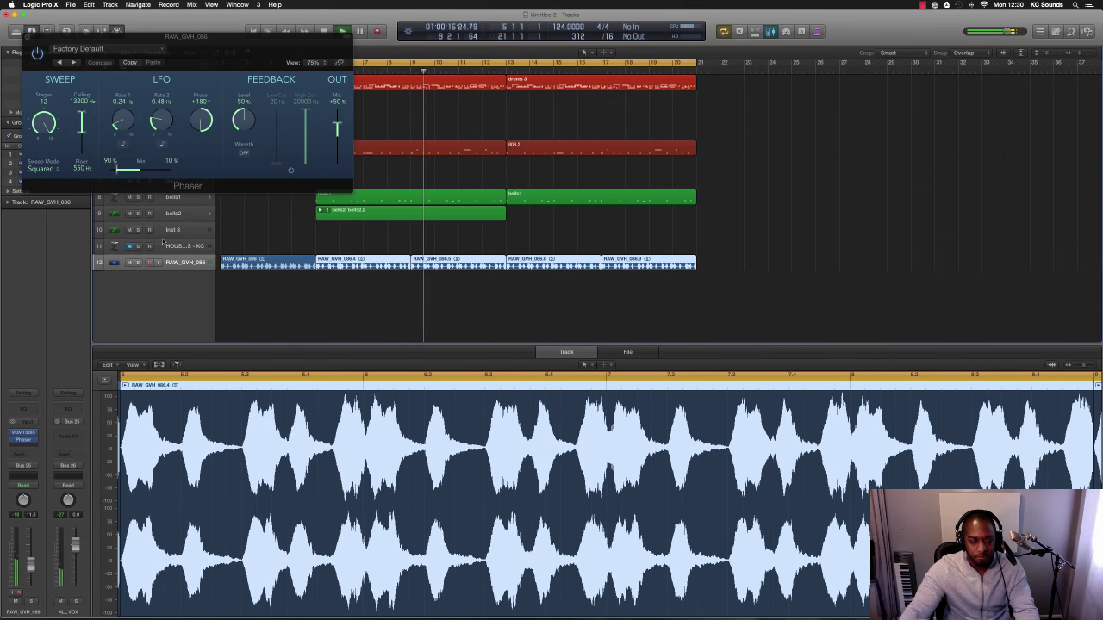
left_click_drag(31, 95, 568, 212)
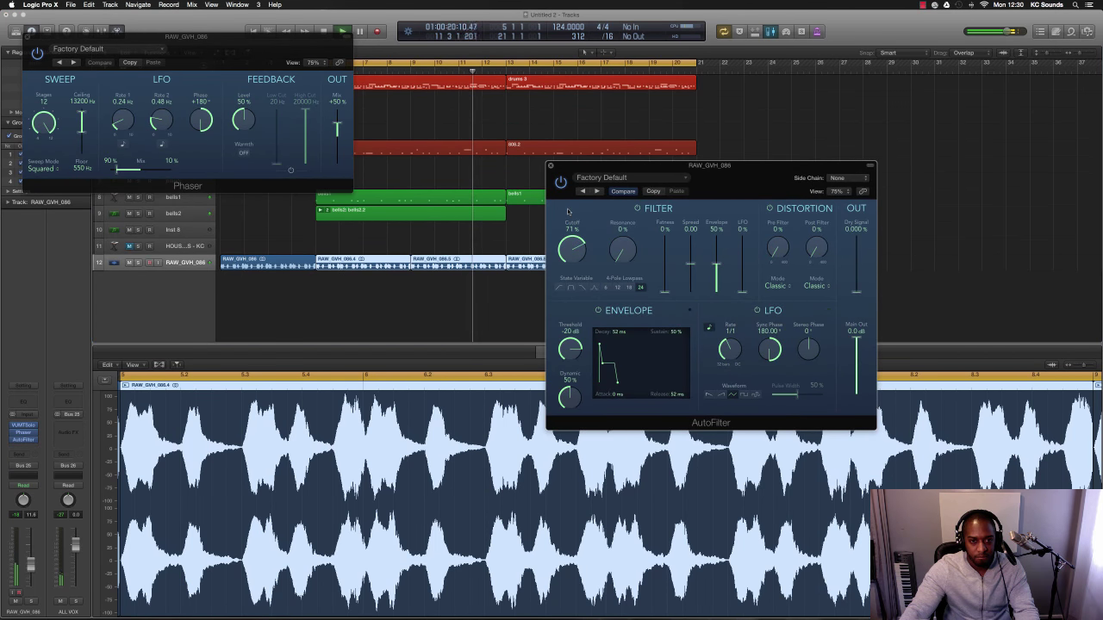
Step: Bypass the Phaser, turn the cycle off and play from the start while raising the AutoFilter cutoff to about 92%
left_click(155, 52)
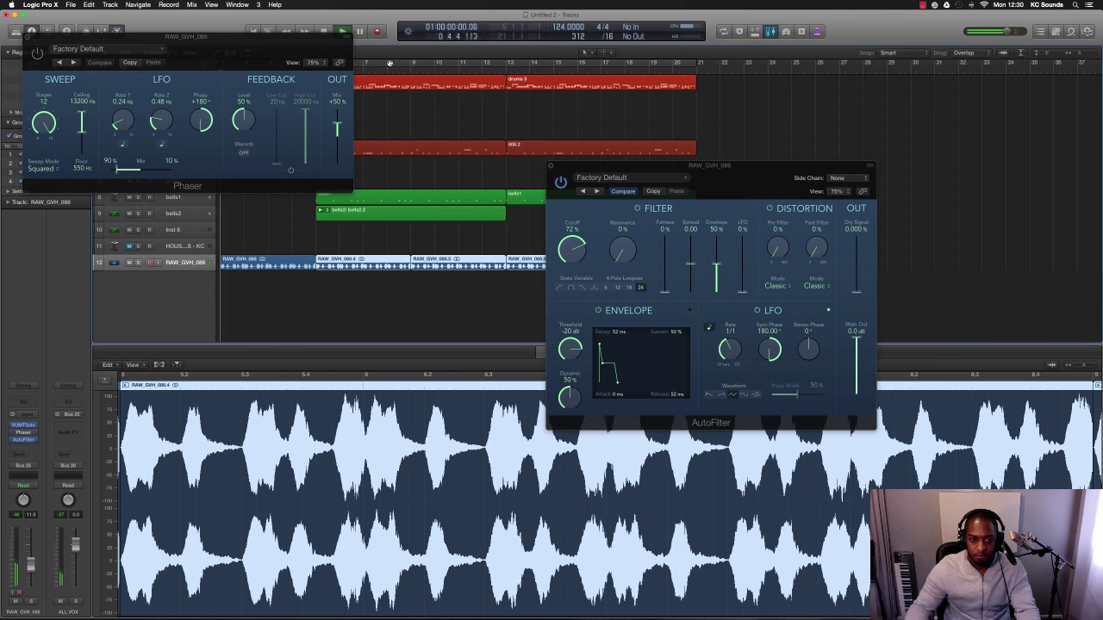
key("Return")
left_click_drag(554, 246, 569, 214)
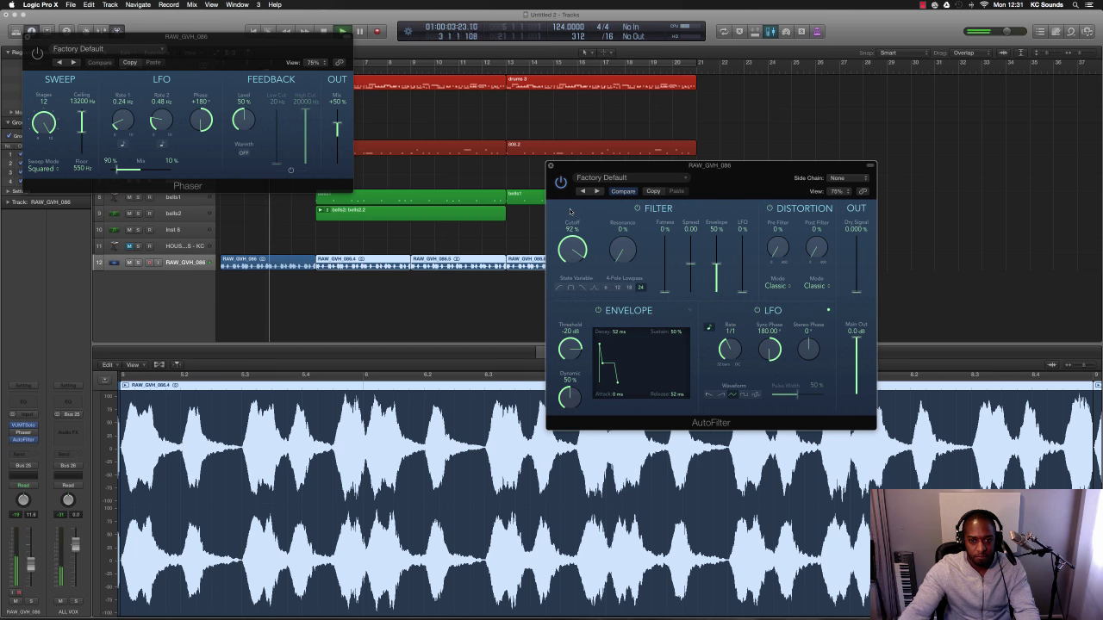
Step: Bypass the AutoFilter and close both the AutoFilter and Phaser windows
left_click(550, 165)
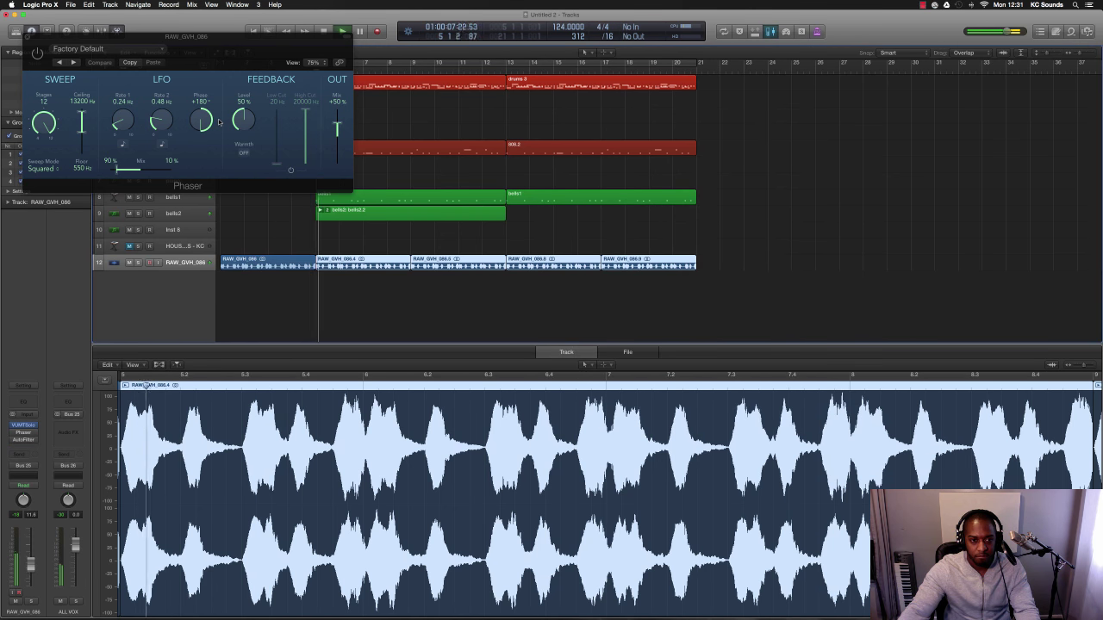
left_click(27, 38)
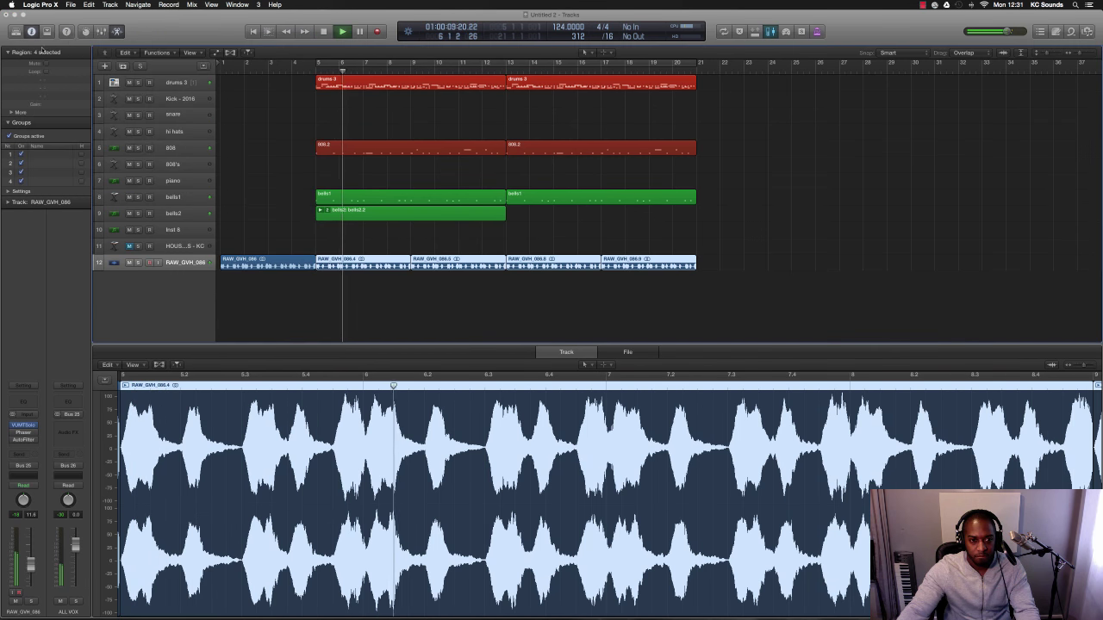
scroll(393, 275, "down", 3)
scroll(393, 275, "down", 2)
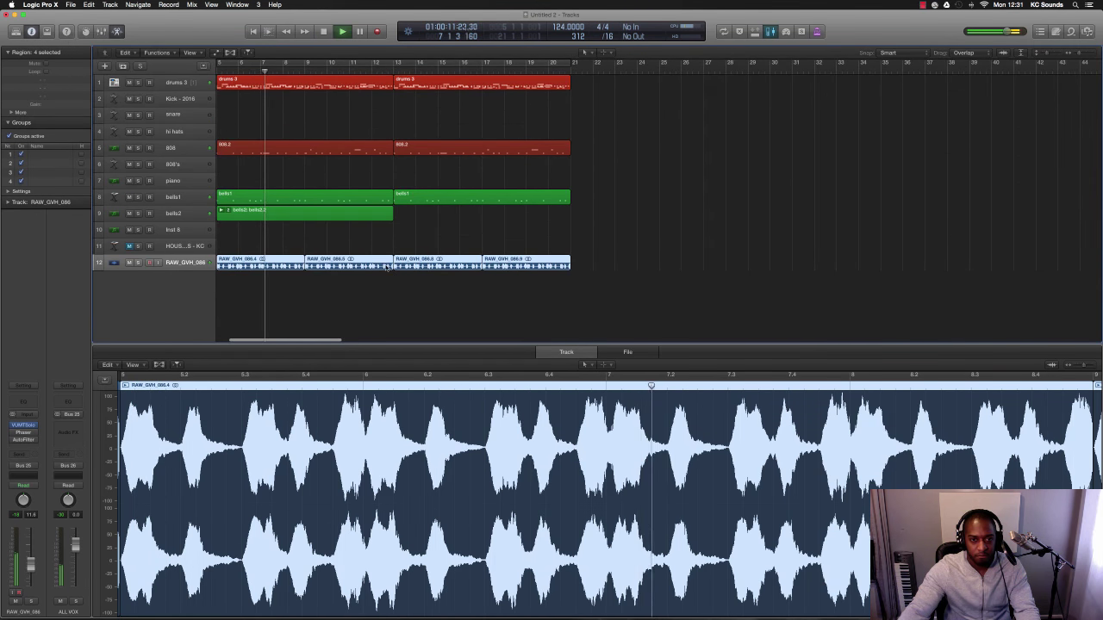